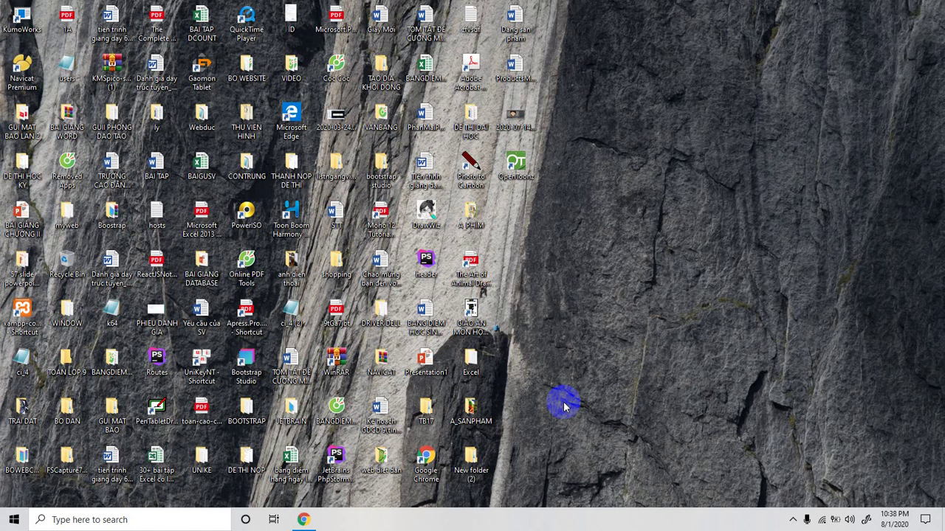
right_click(673, 230)
click(558, 265)
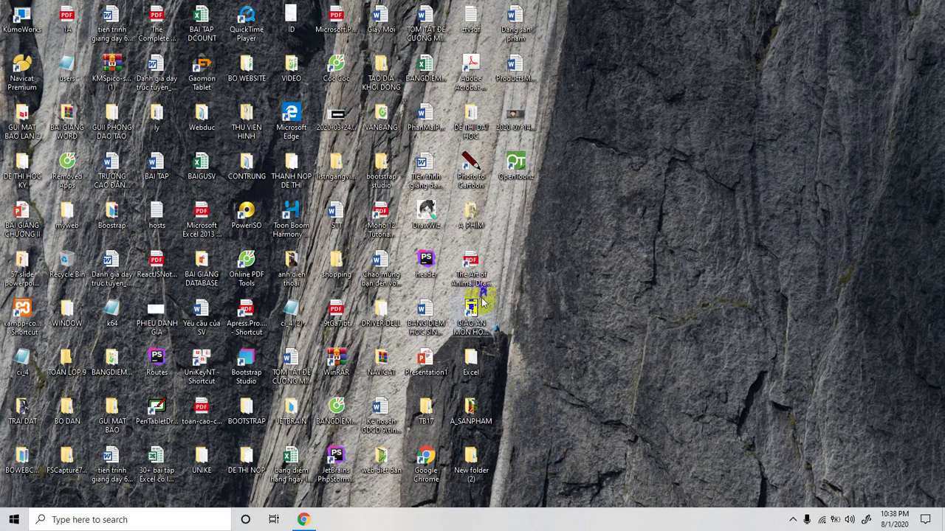
right_click(670, 207)
click(565, 238)
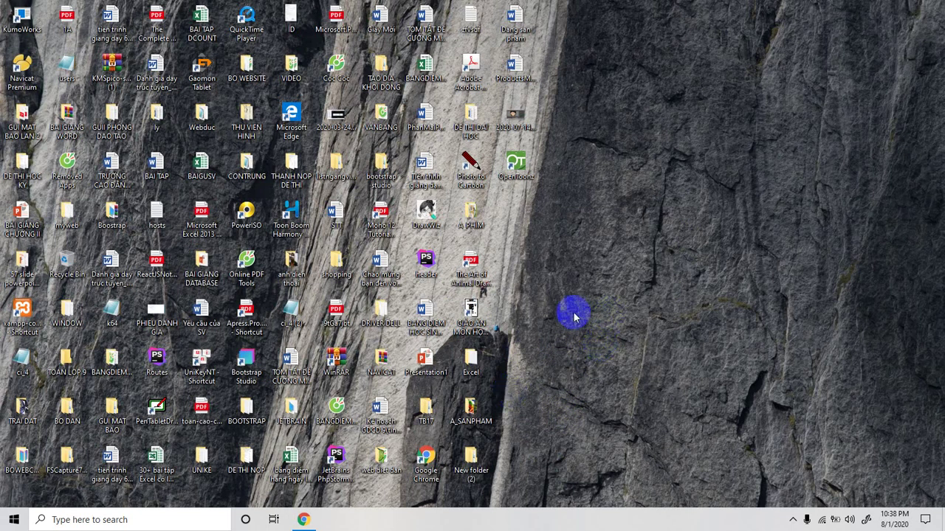
Step: Switch to the Cốc Cốc browser and search Google for opentoonz
click(352, 70)
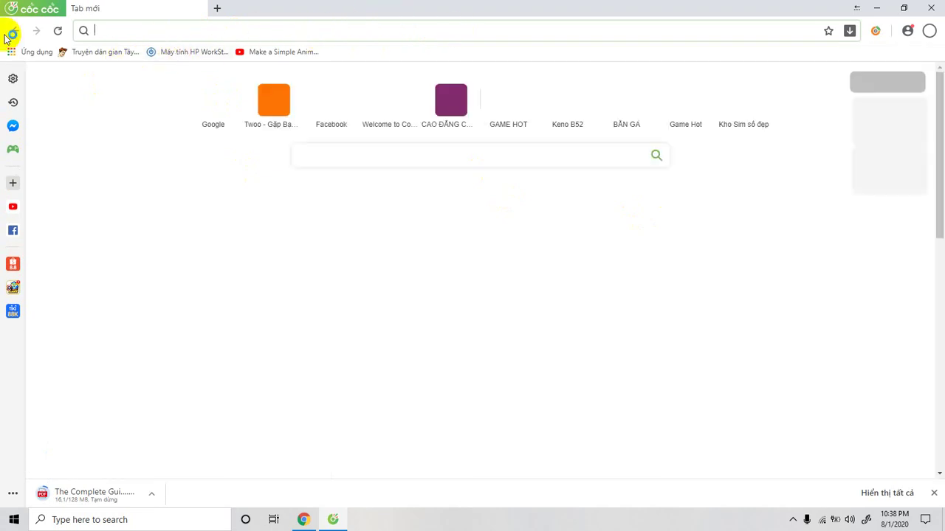
click(213, 109)
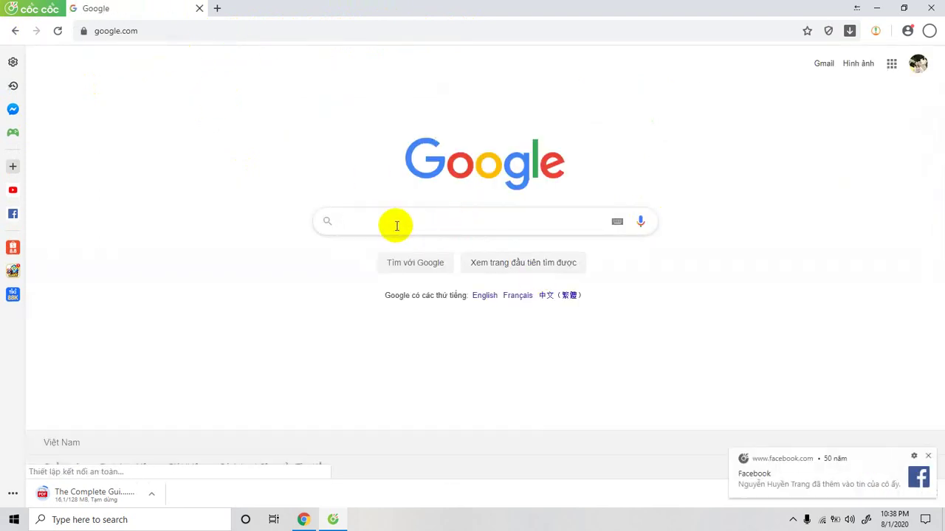
click(396, 226)
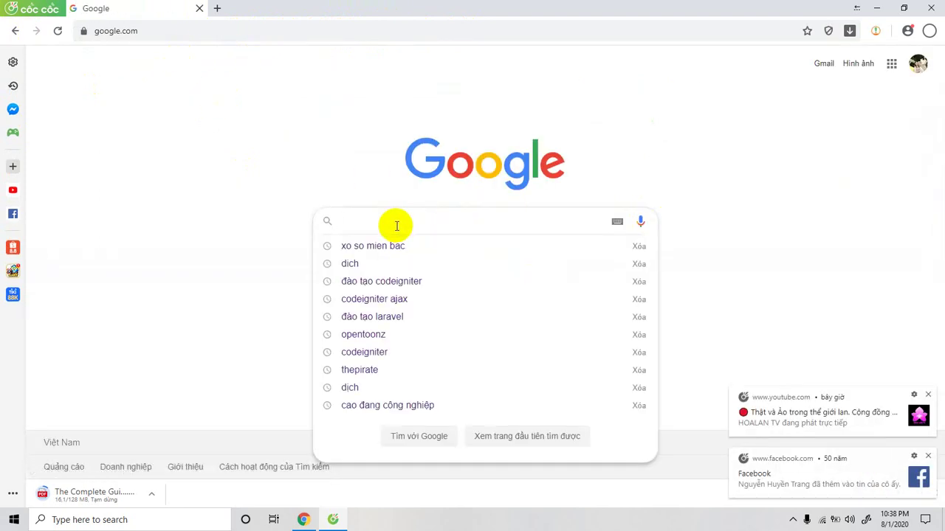
text(to)
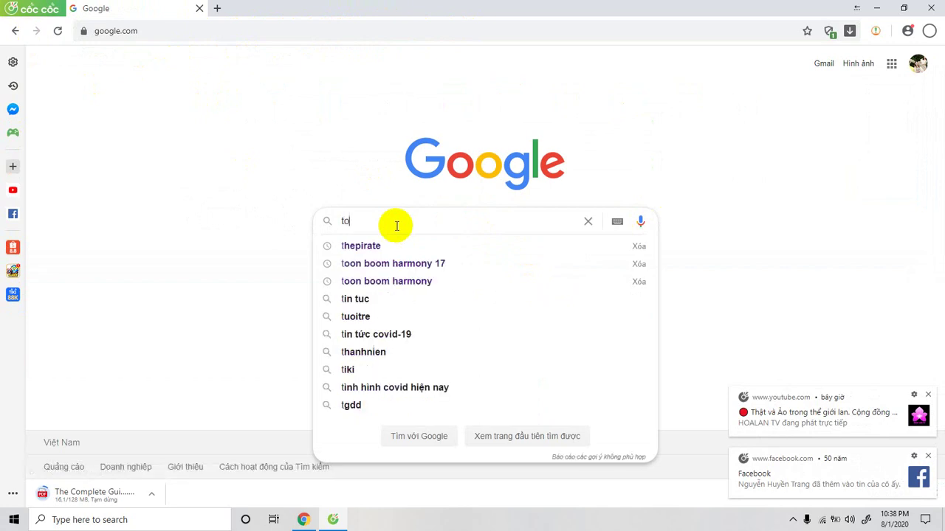
key(BackSpace)
key(BackSpace)
text(opne)
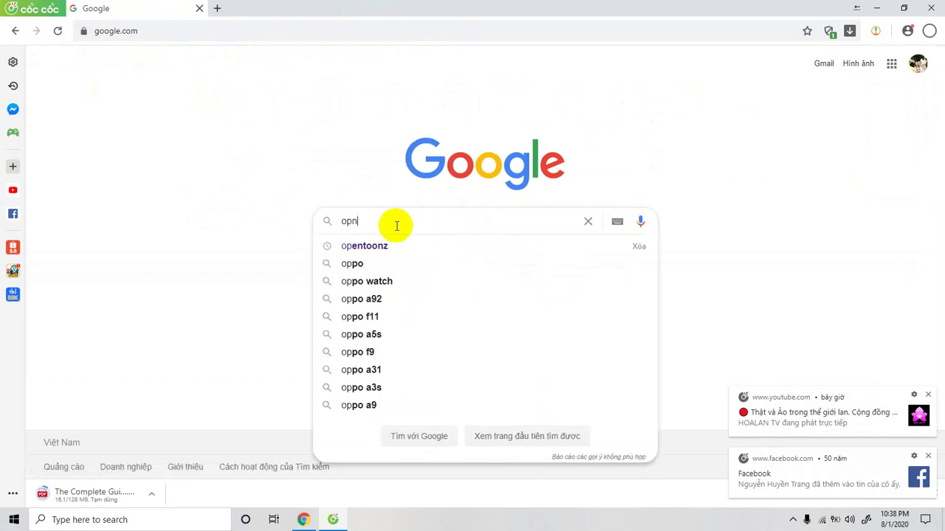
key(BackSpace)
key(BackSpace)
text(e)
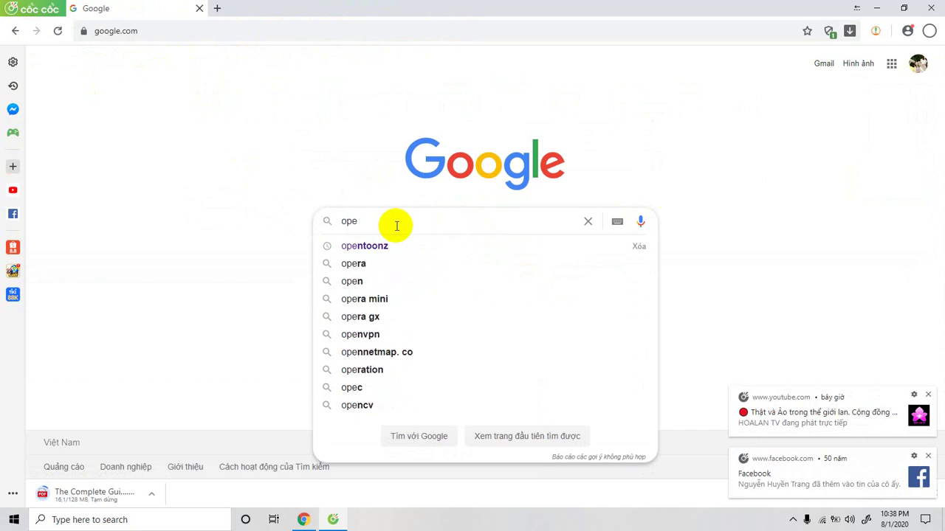
text(nto)
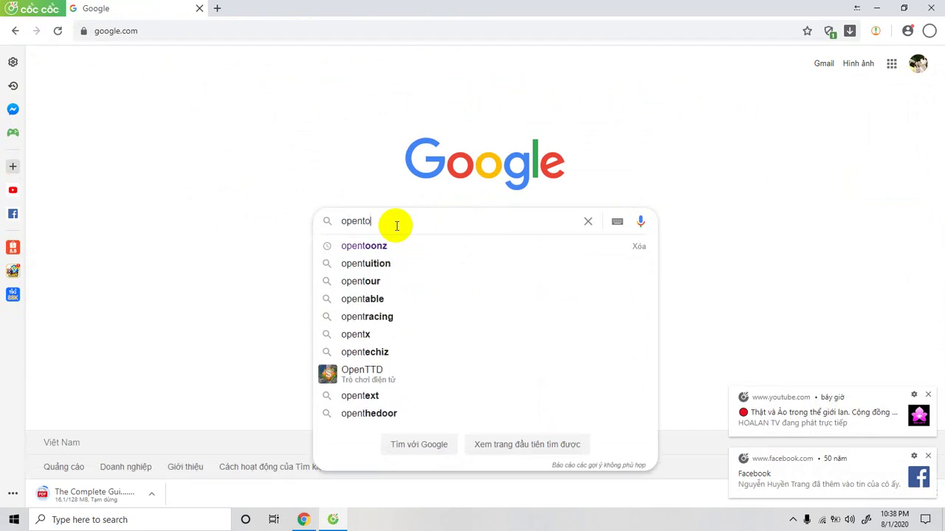
text(onz)
key(Return)
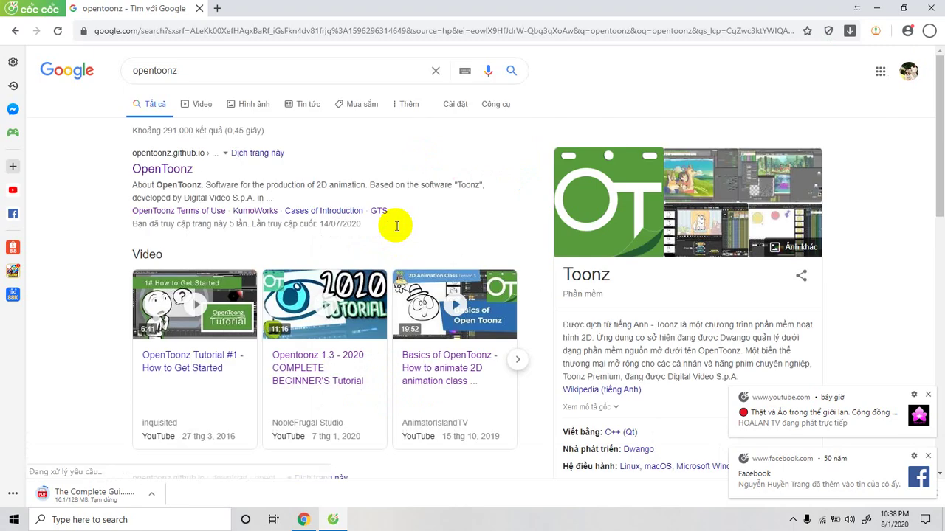
Step: Open the OpenToonz website from the search results, dismiss the translation offer and go to its Download section
click(157, 175)
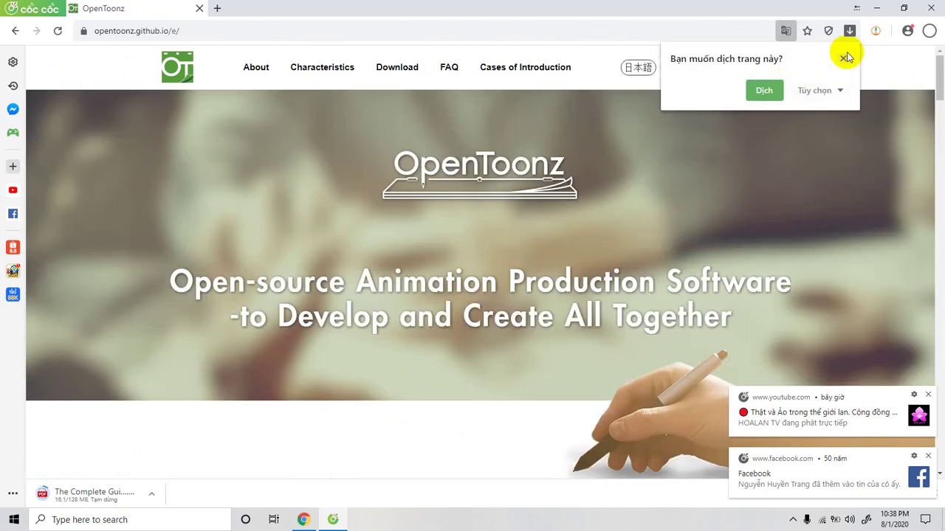
click(845, 57)
scroll(439, 295, down, 3)
scroll(440, 296, up, 3)
click(389, 69)
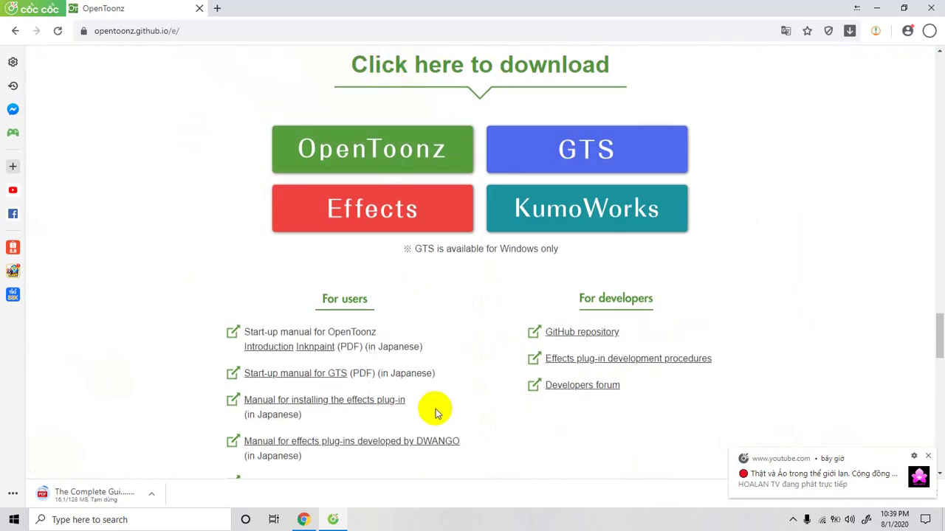
Step: Open the OpenToonz download page, scroll through the Terms of Use and download the Windows v1.4 installer
scroll(462, 339, up, 2)
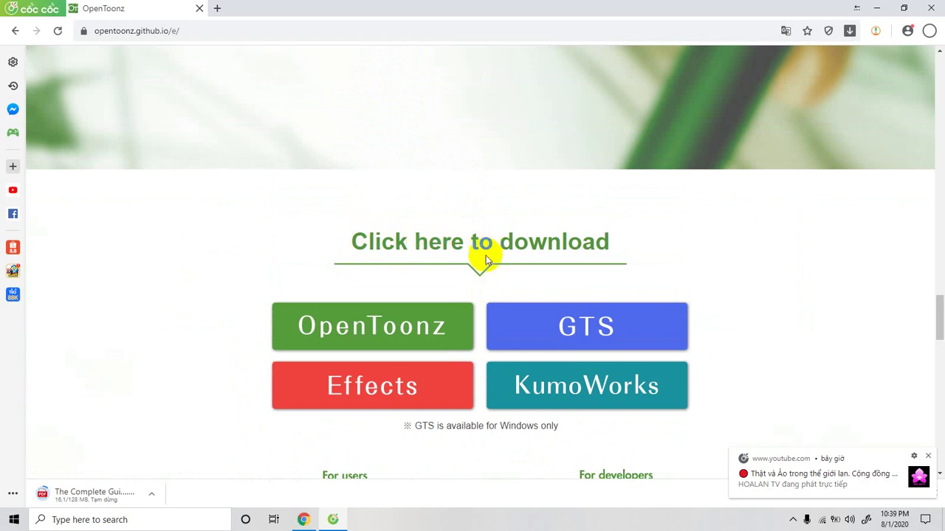
scroll(442, 288, down, 1)
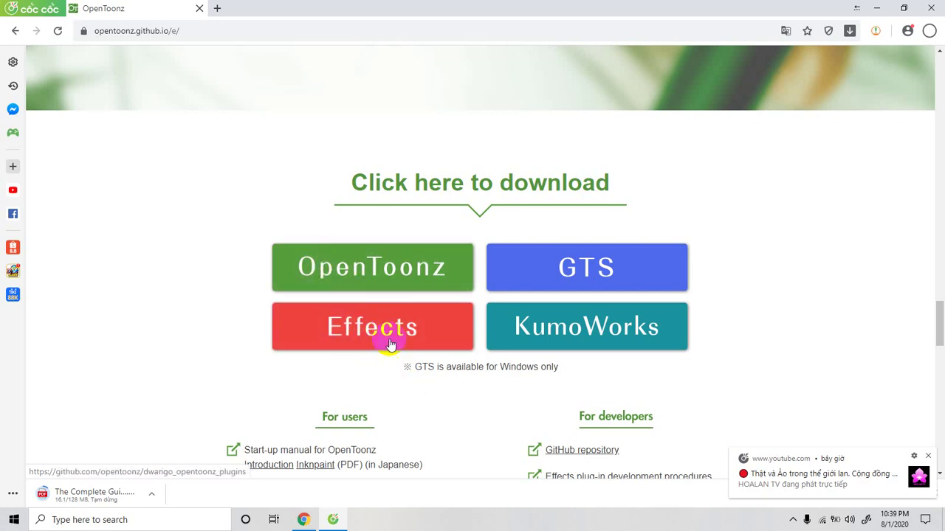
click(361, 273)
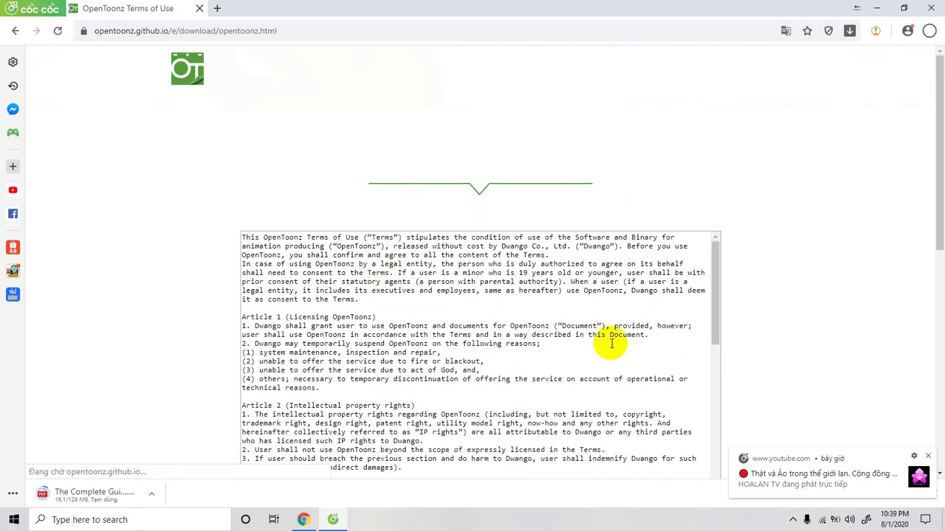
scroll(611, 343, down, 3)
scroll(841, 243, down, 1)
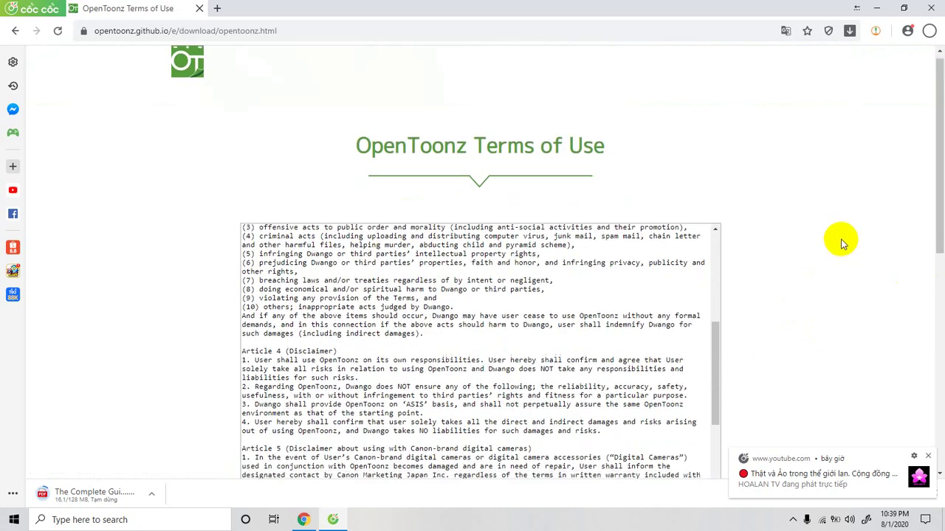
scroll(842, 244, down, 4)
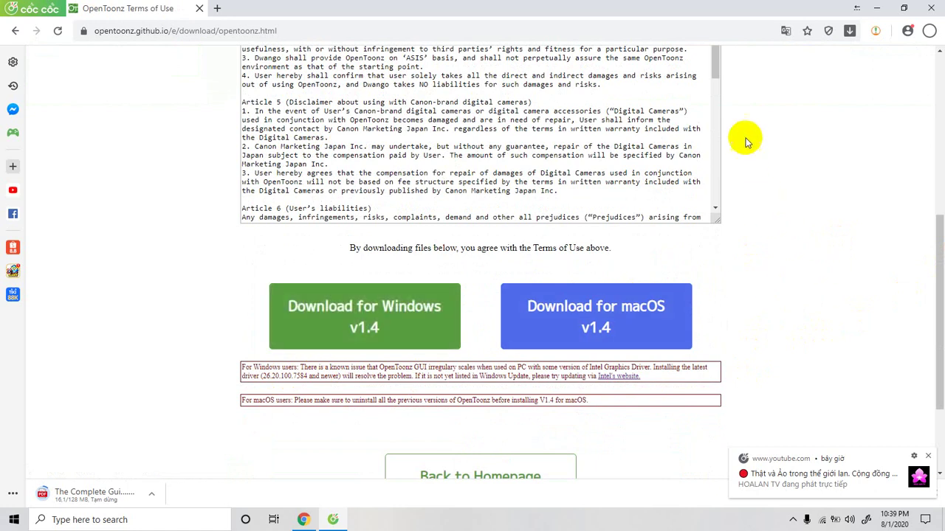
drag(713, 70, 721, 213)
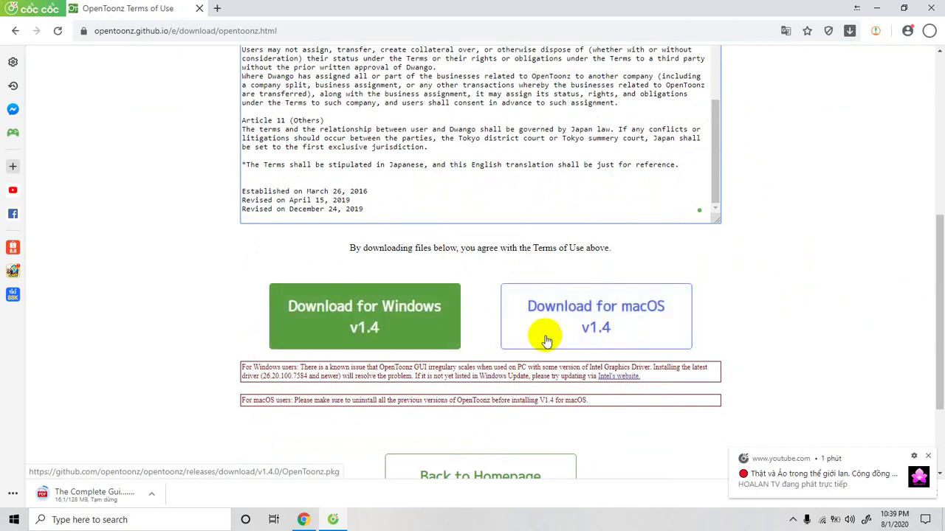
click(341, 322)
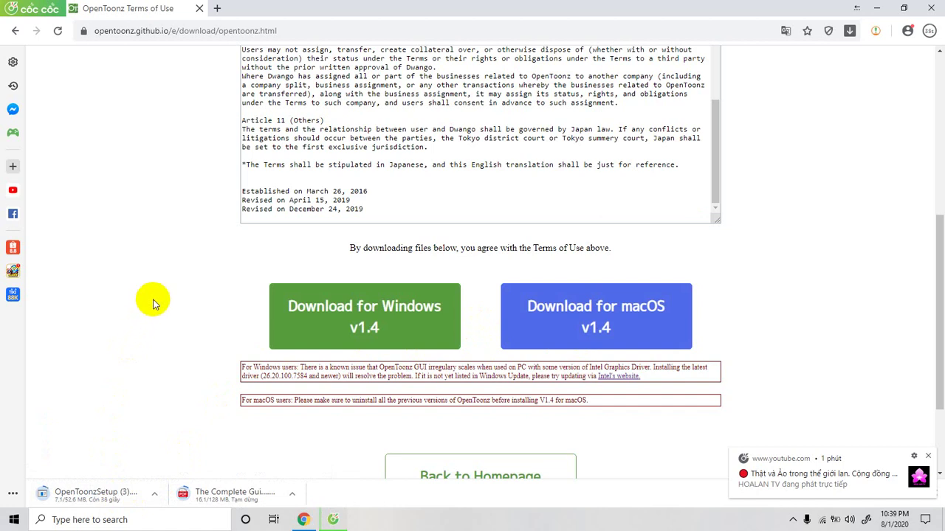
click(928, 456)
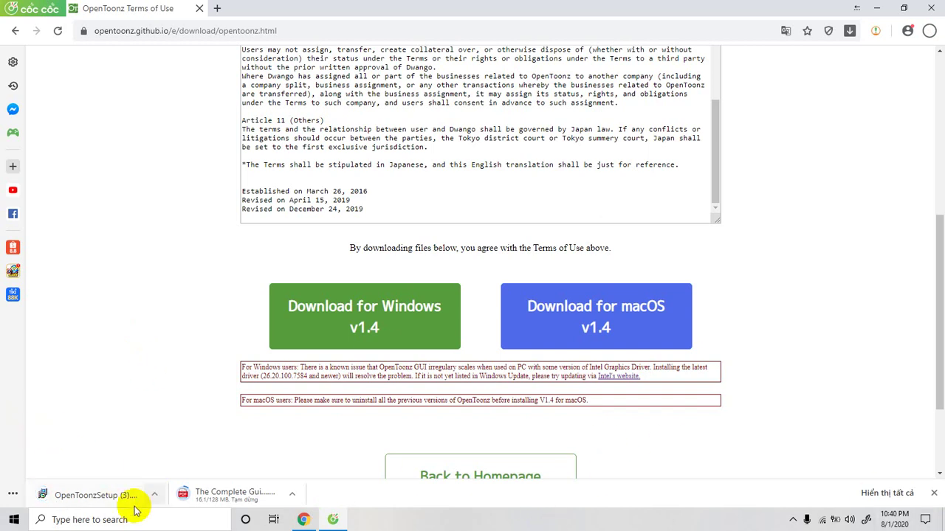
Step: Show the downloaded OpenToonzSetup (3) file in its folder, run it as administrator and close the folder window
click(878, 495)
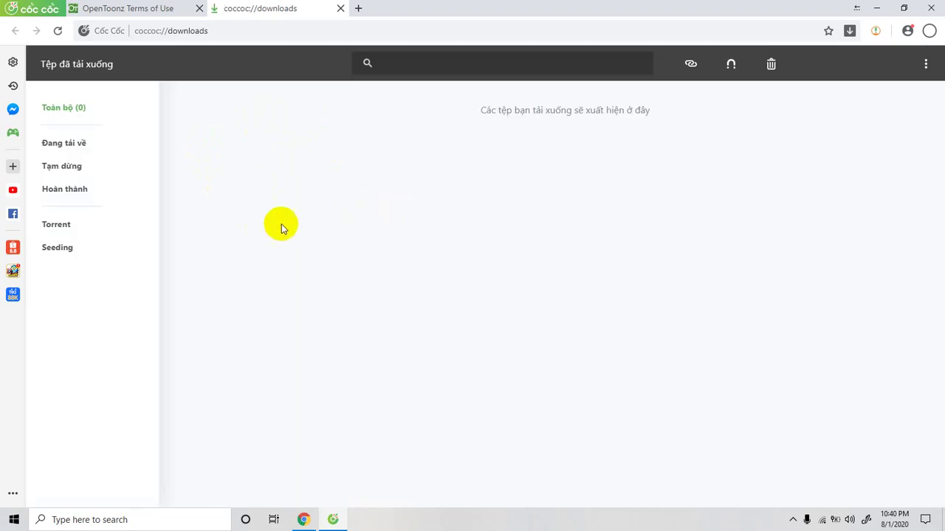
click(427, 155)
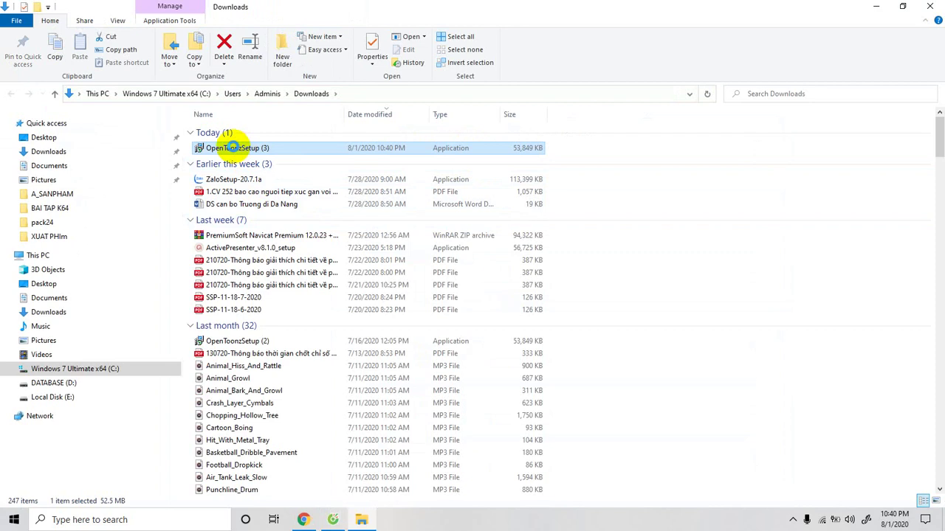
right_click(235, 150)
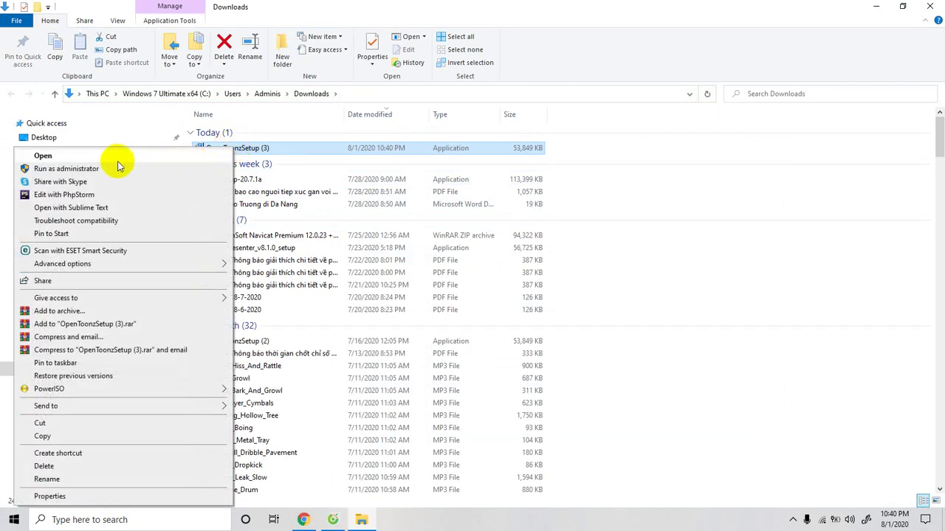
click(65, 168)
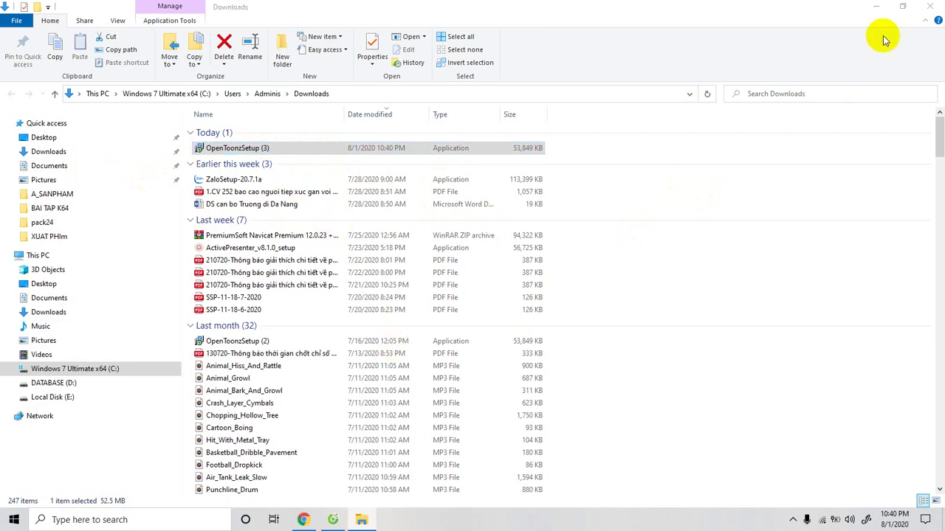
click(929, 7)
click(932, 7)
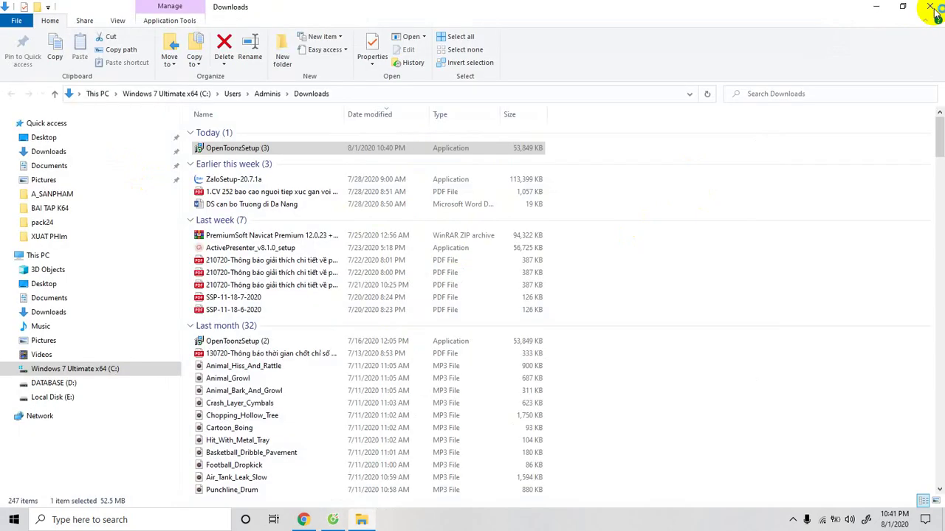
click(932, 9)
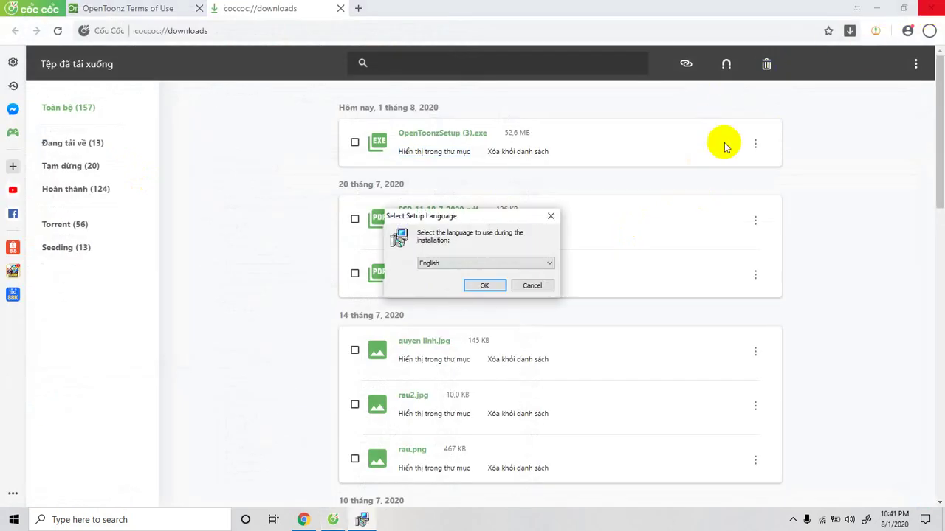
Step: Install OpenToonz in English, accepting the license agreement and keeping the C:\OpenToonz stuff folder, the desktop shortcut and the launch option
click(476, 287)
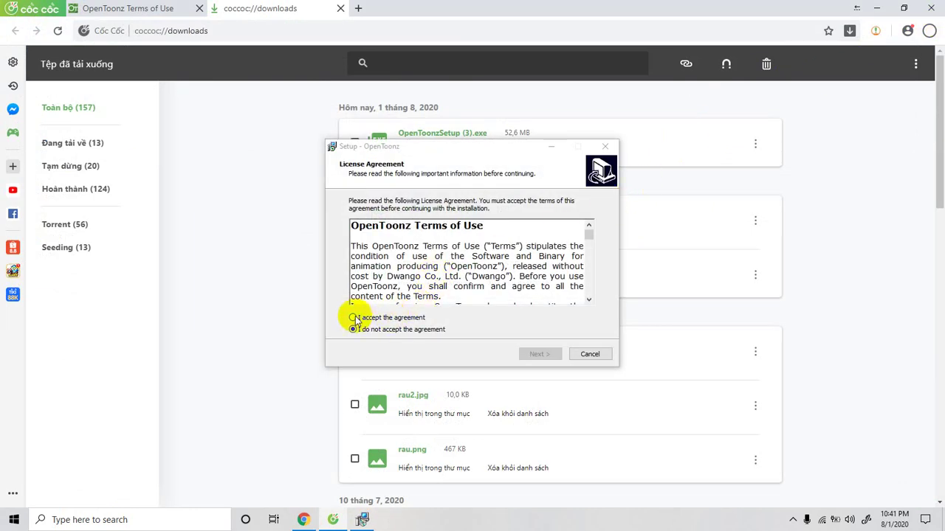
click(353, 318)
click(537, 356)
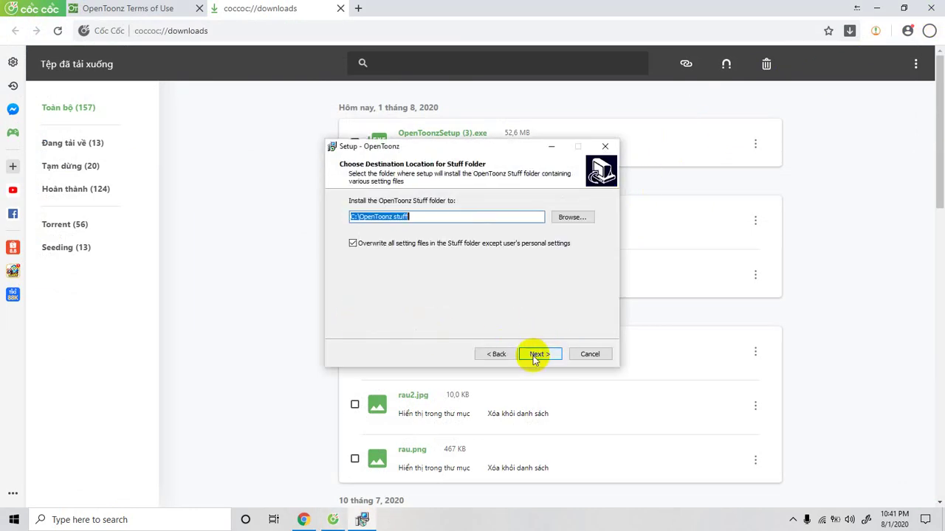
click(537, 355)
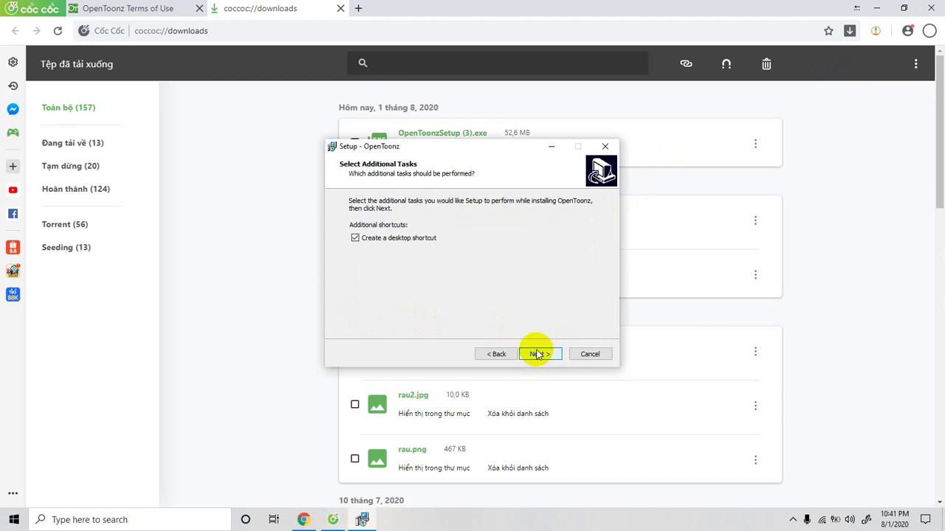
click(538, 354)
click(538, 353)
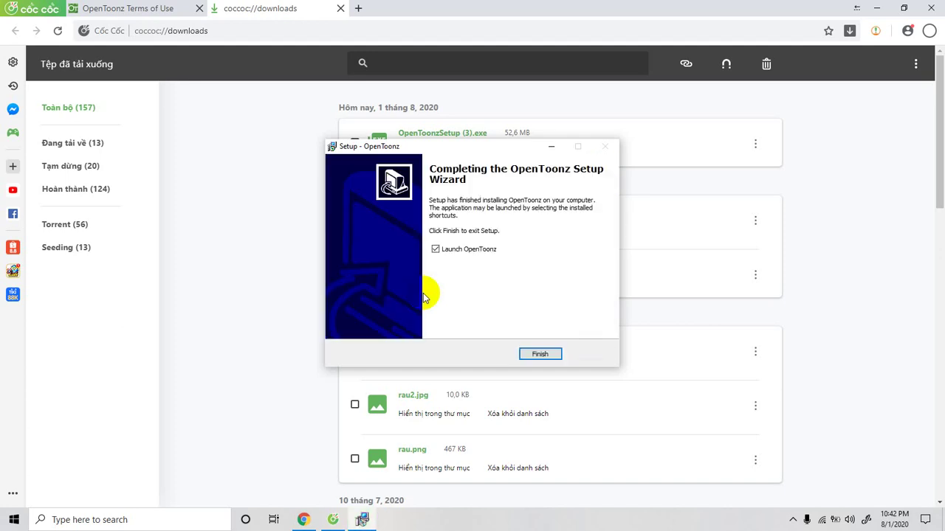
click(525, 354)
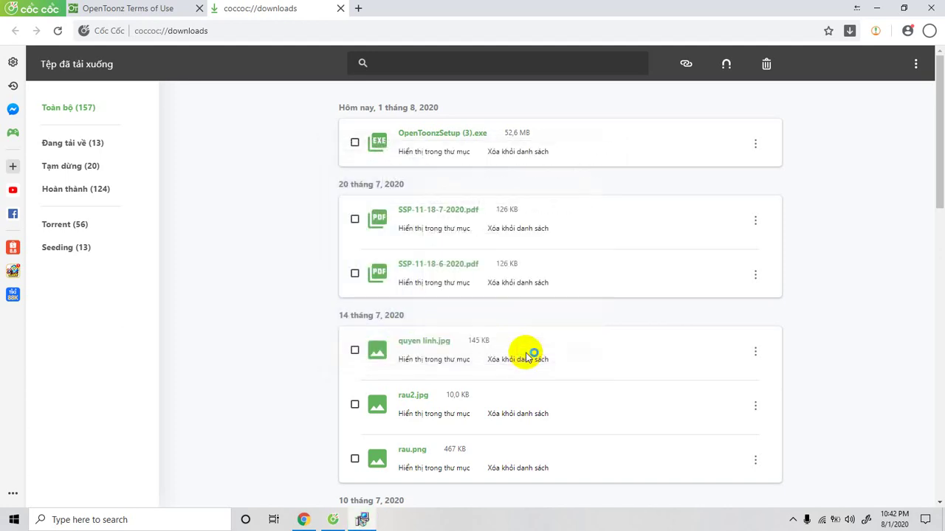
Step: Close the browser, launch OpenToonz from its desktop shortcut and dismiss the startup dialog
click(932, 10)
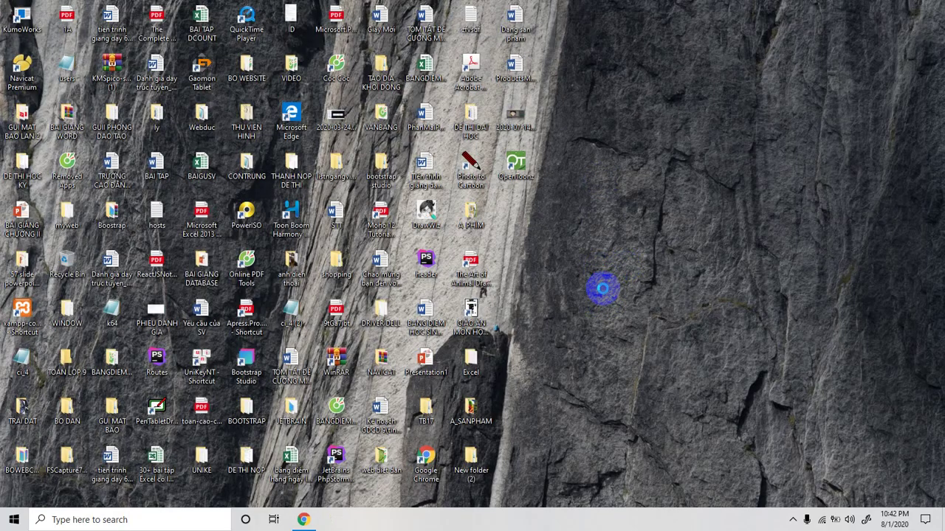
double_click(515, 168)
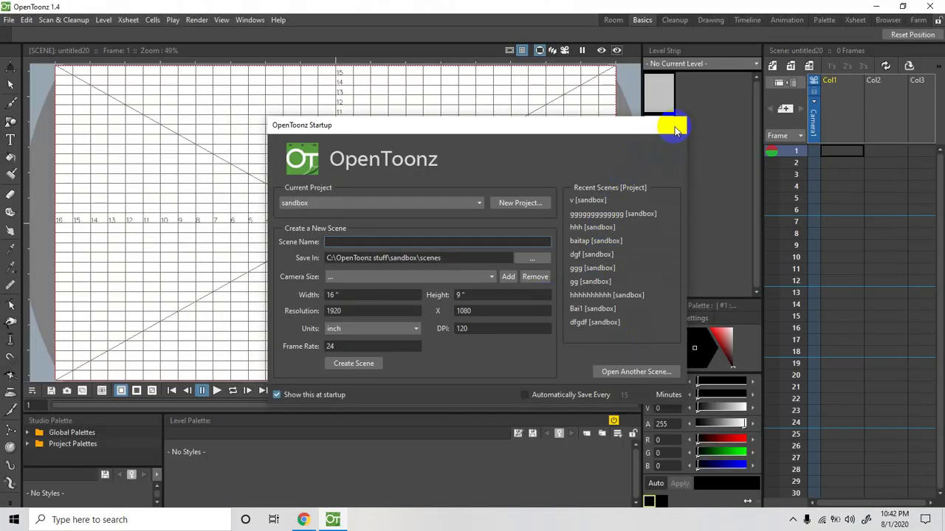
click(676, 128)
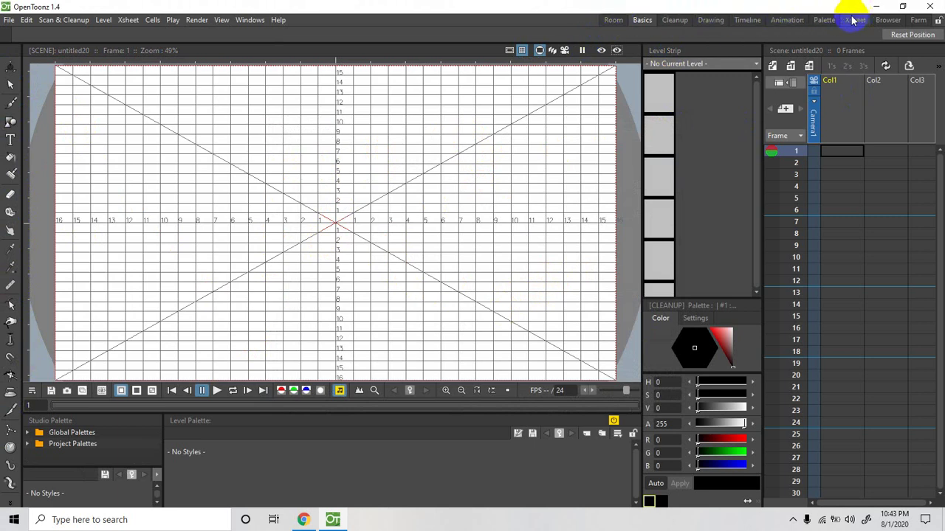
Step: Tour the workspaces in order: Room, Basics, Cleanup, Drawing, Timeline, Animation, Palette, Xsheet and Browser
click(611, 20)
click(644, 21)
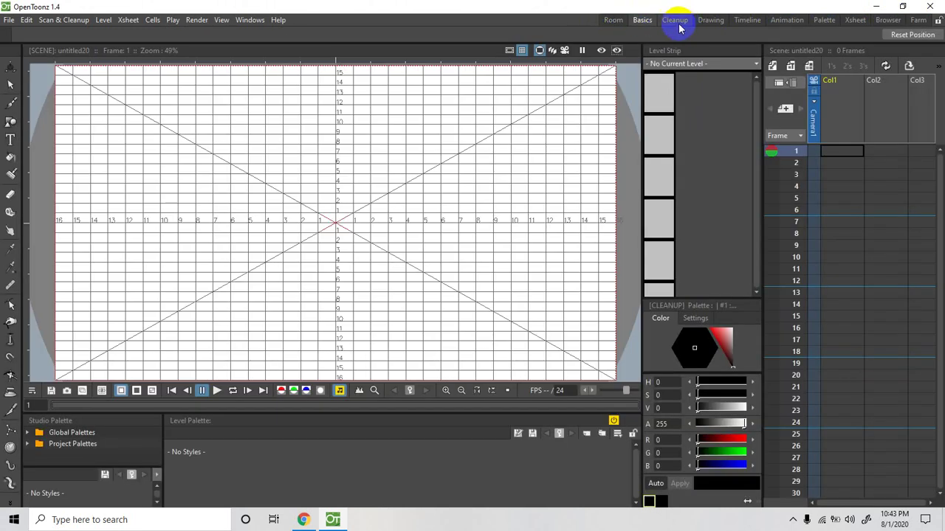
click(678, 22)
click(712, 21)
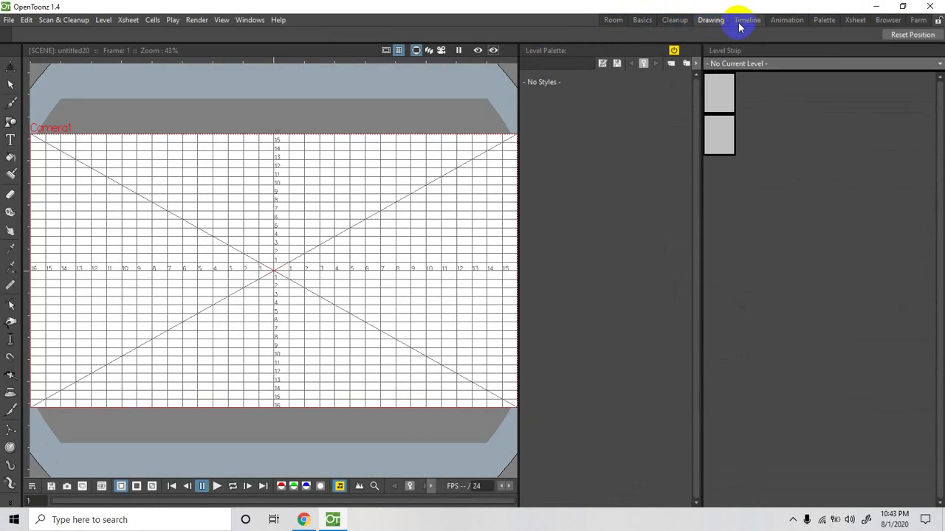
click(749, 22)
click(787, 24)
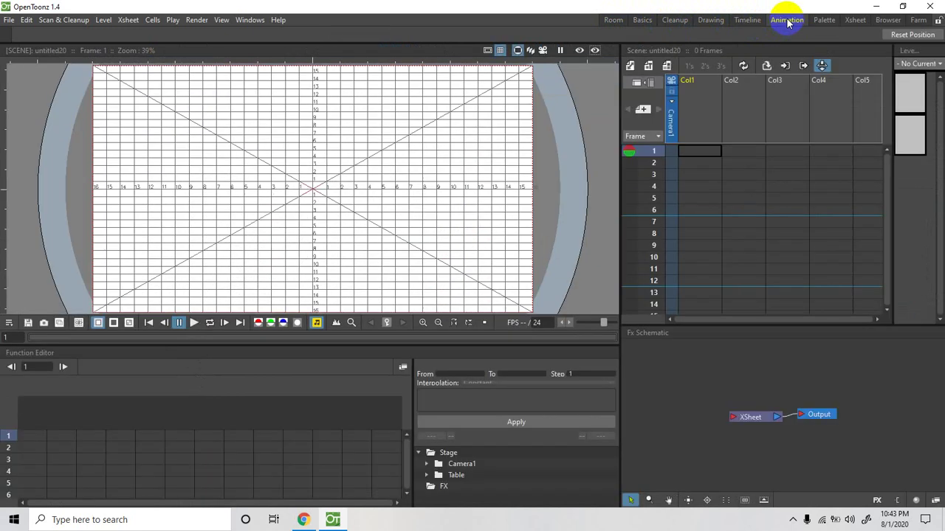
click(825, 22)
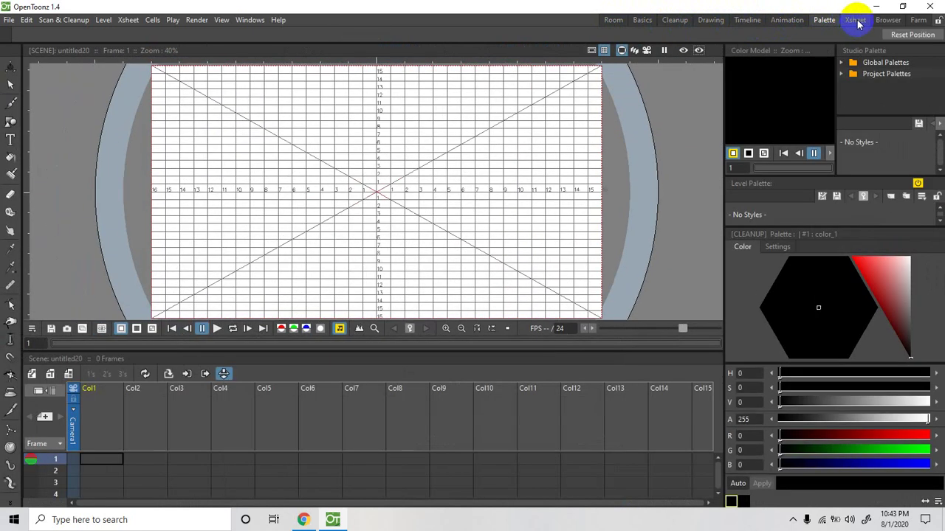
click(856, 22)
click(887, 22)
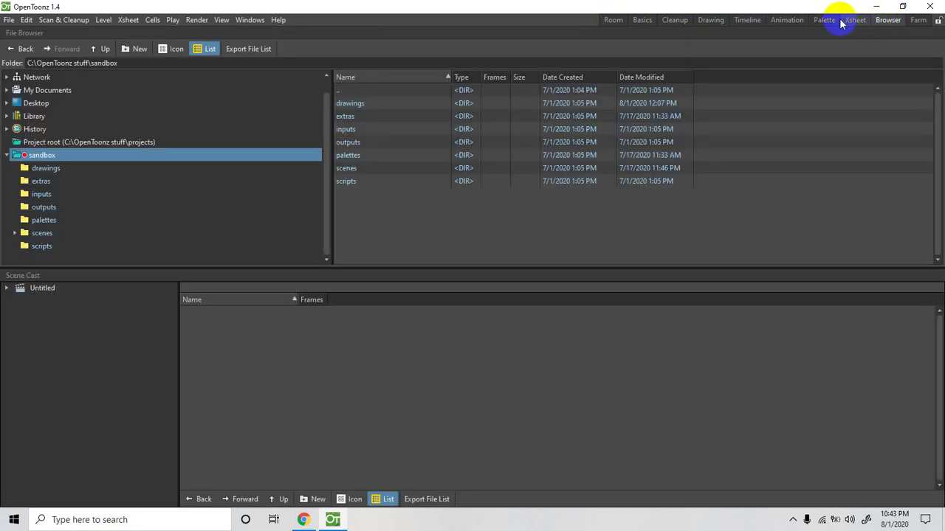
Step: Compare the Room workspace with the Browser workspace, ending on Room
click(612, 23)
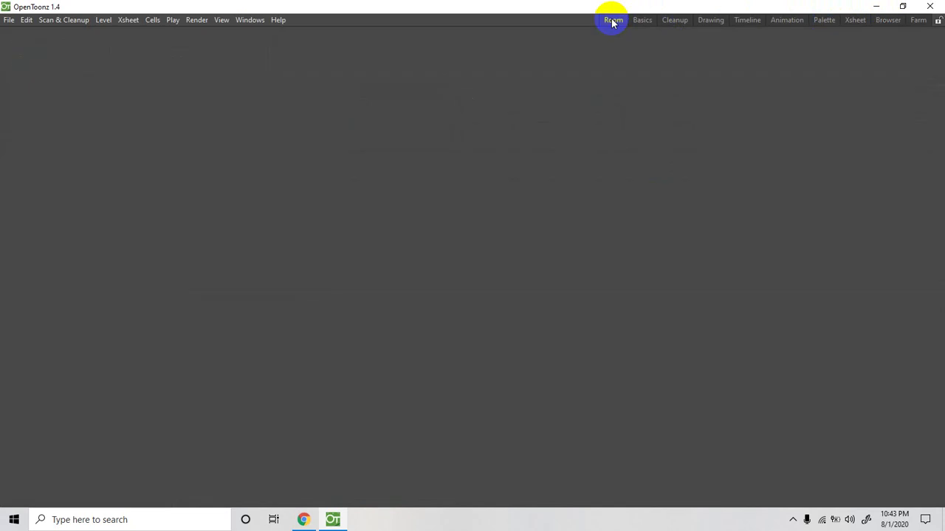
click(888, 22)
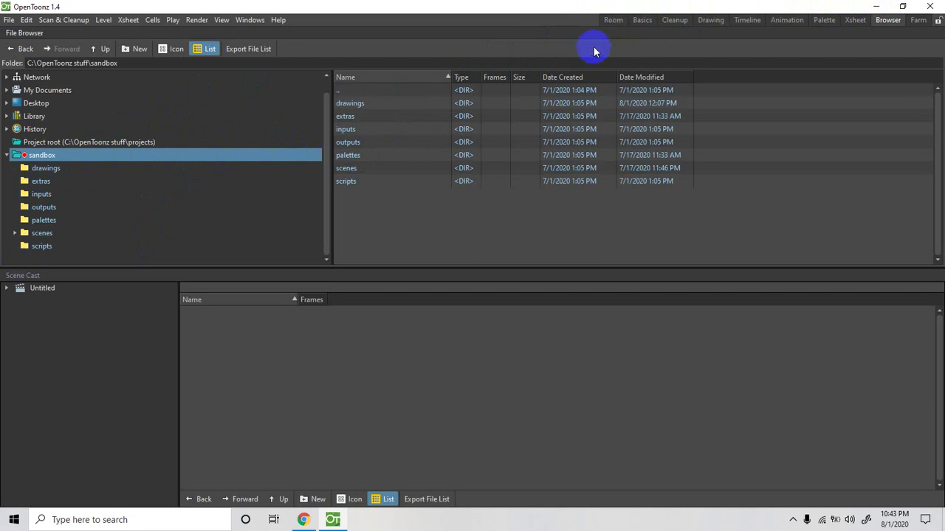
click(614, 20)
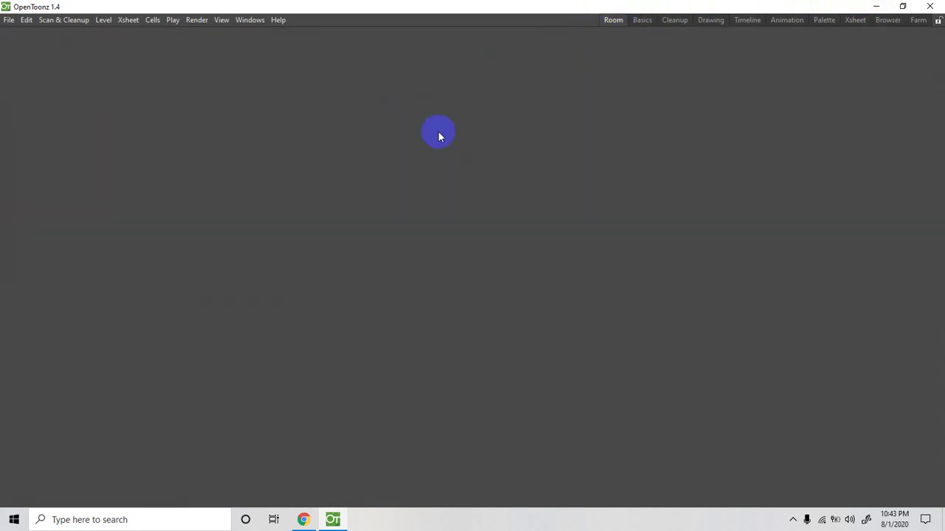
Step: Examine the panel layouts of the Basics, Cleanup, Drawing and Timeline workspaces
click(641, 21)
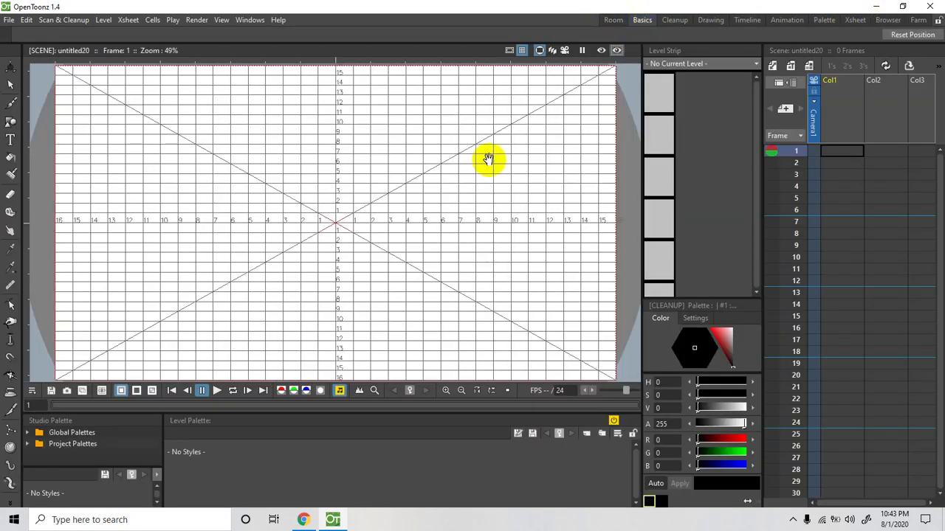
click(675, 21)
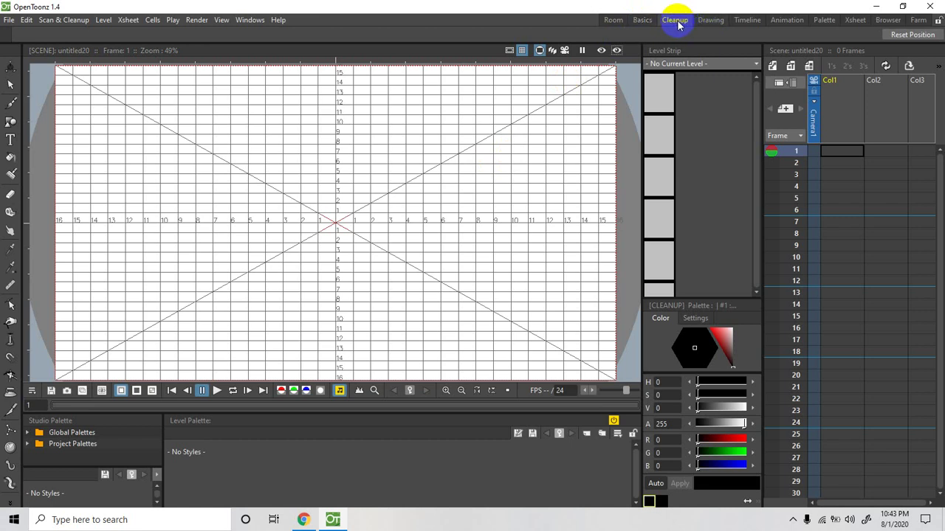
click(680, 23)
click(712, 22)
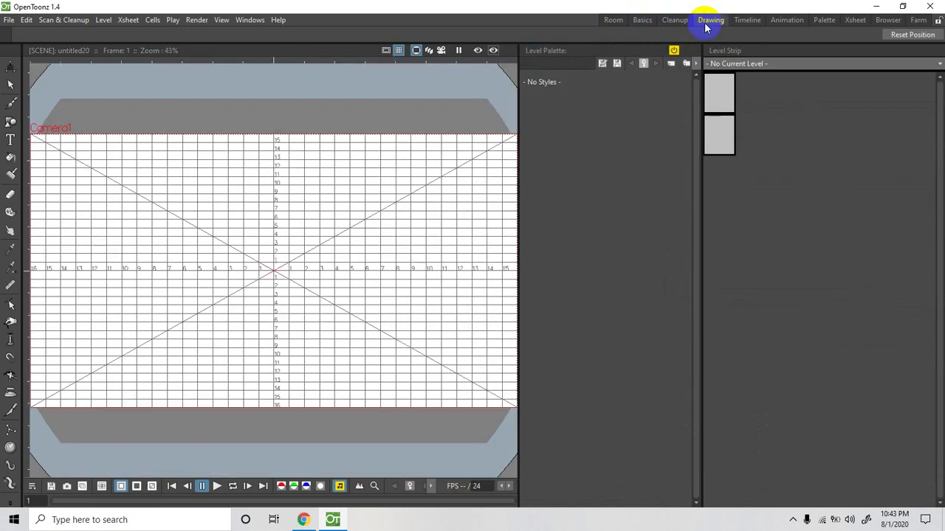
click(746, 22)
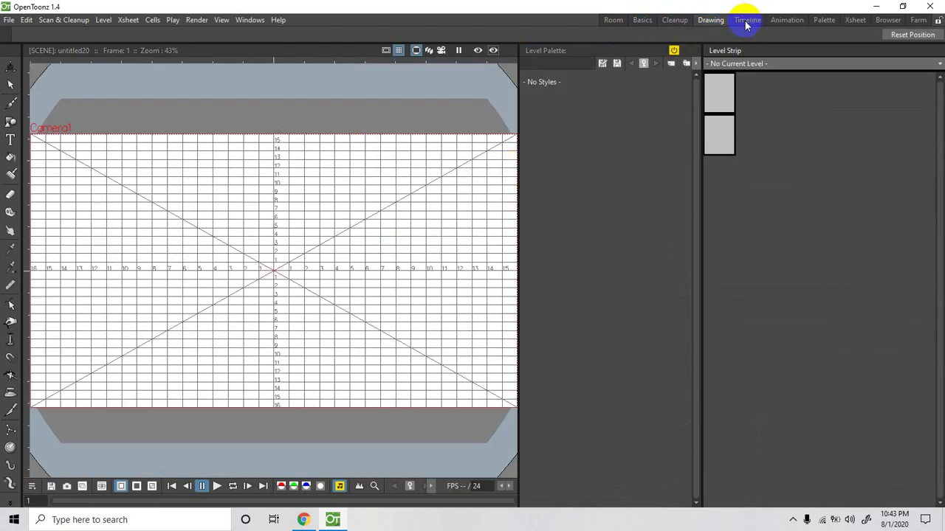
click(107, 173)
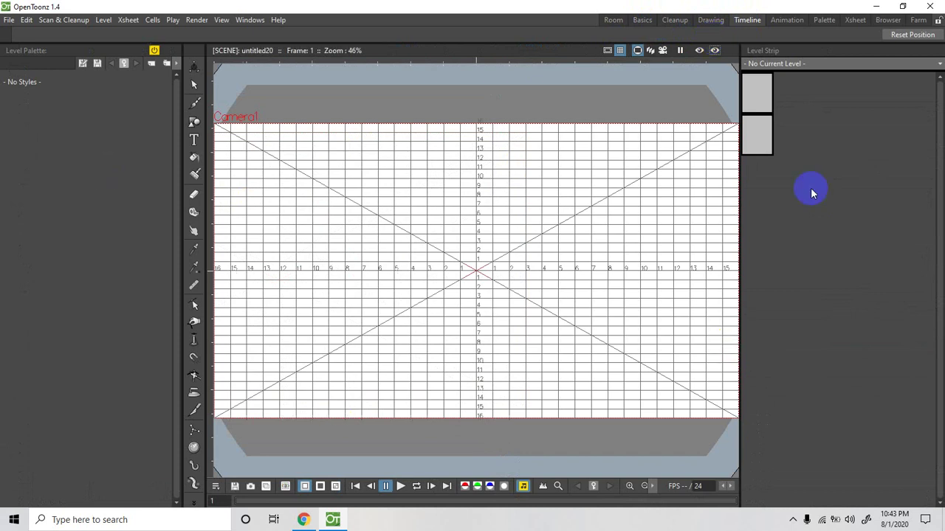
click(633, 51)
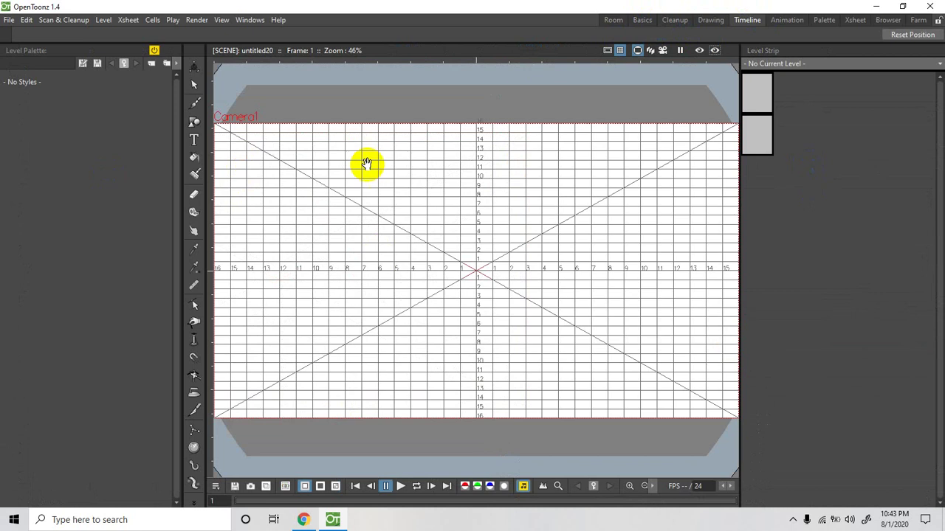
Step: View the Animation, Xsheet and Cleanup workspaces and return to the Basics workspace
click(787, 20)
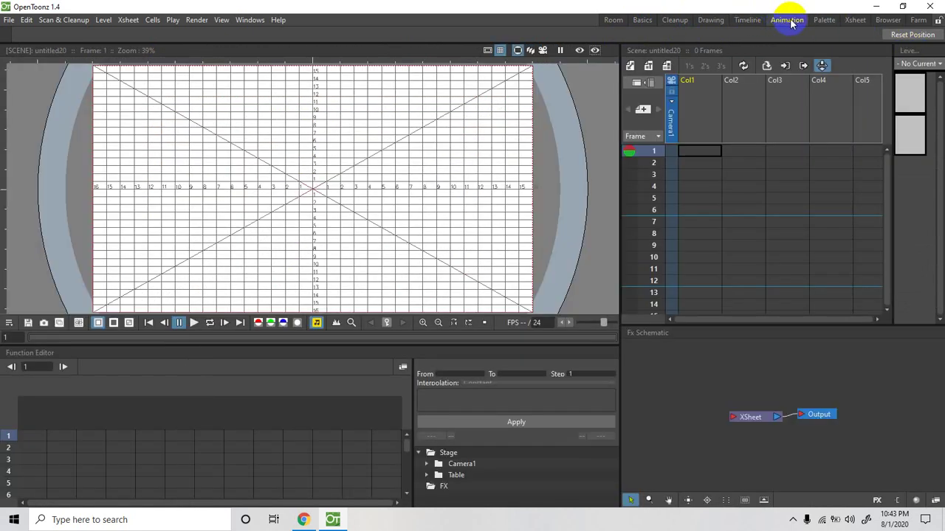
click(848, 21)
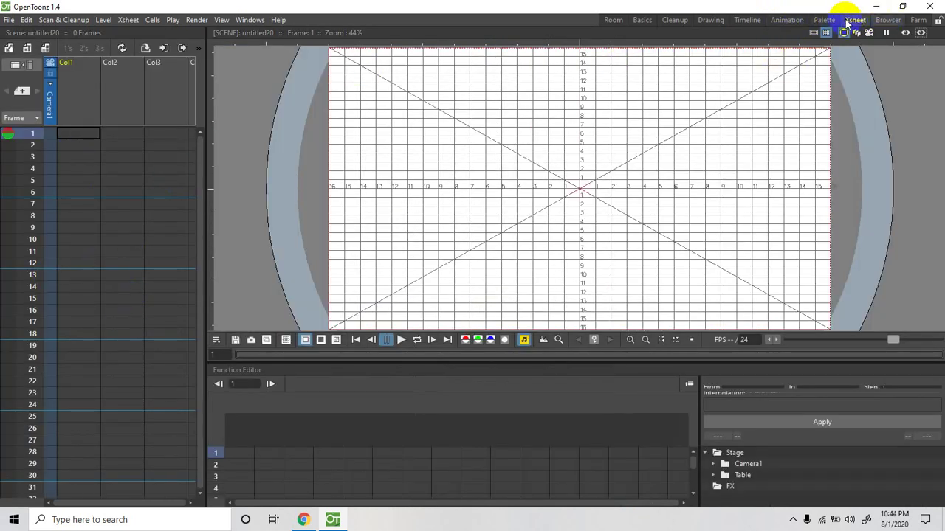
click(786, 22)
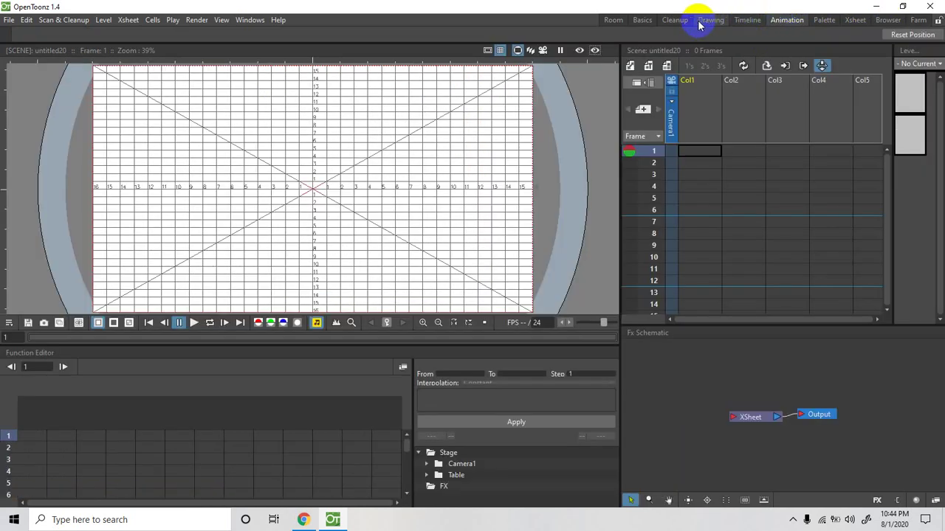
click(671, 21)
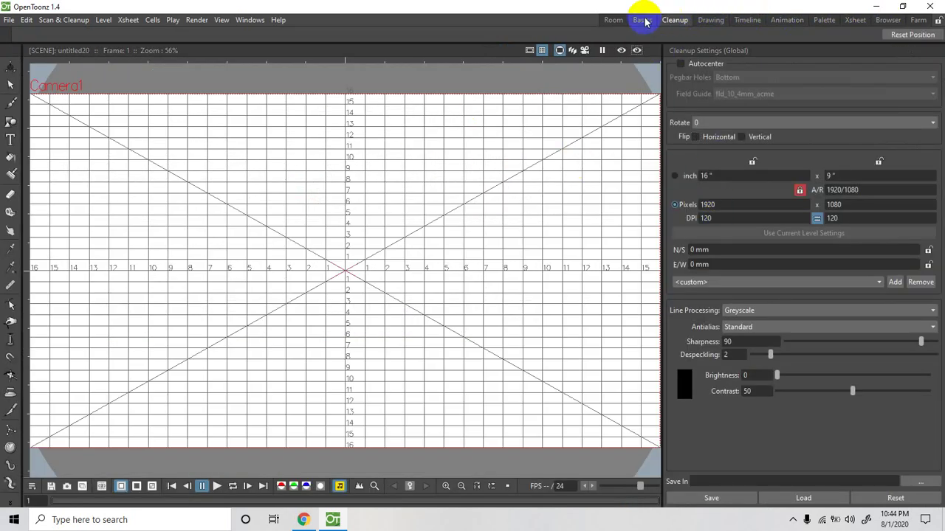
click(641, 20)
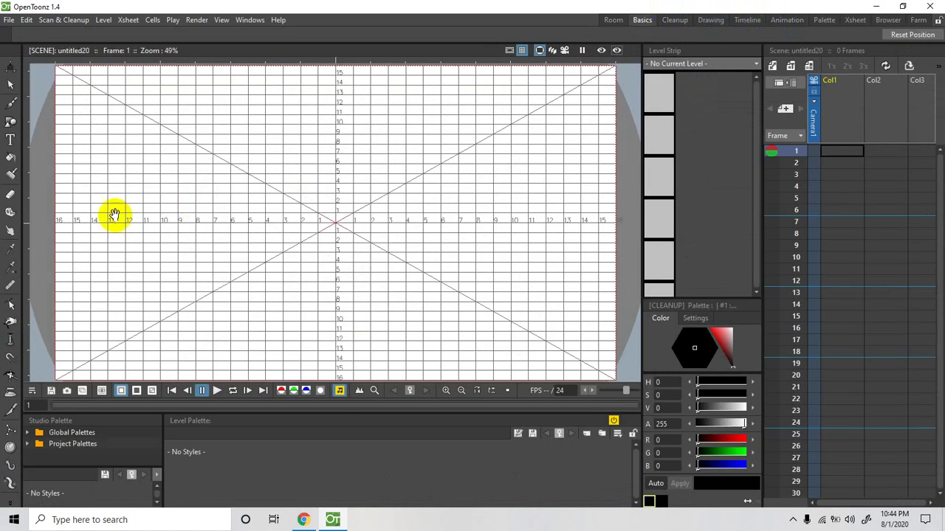
Step: Review the available scene file commands, including file conversion, color model loading, import, export and preferences
click(10, 20)
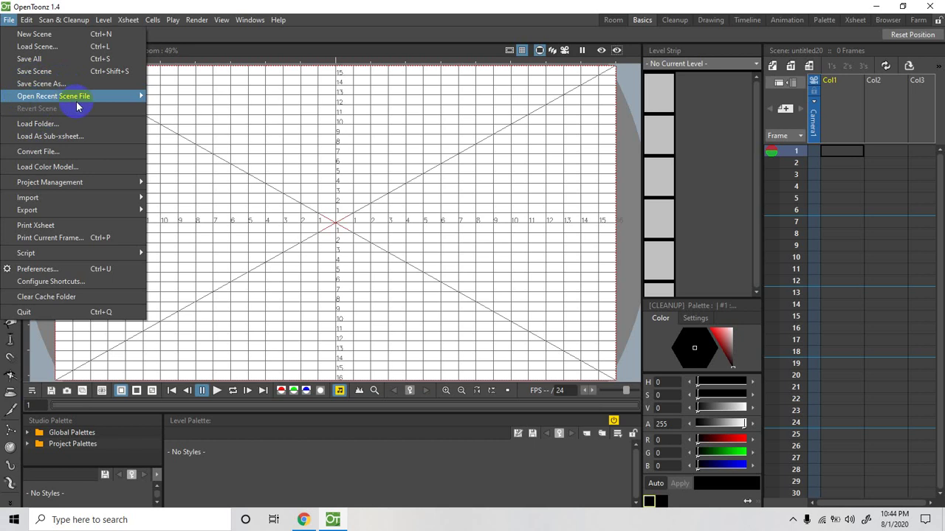
click(46, 153)
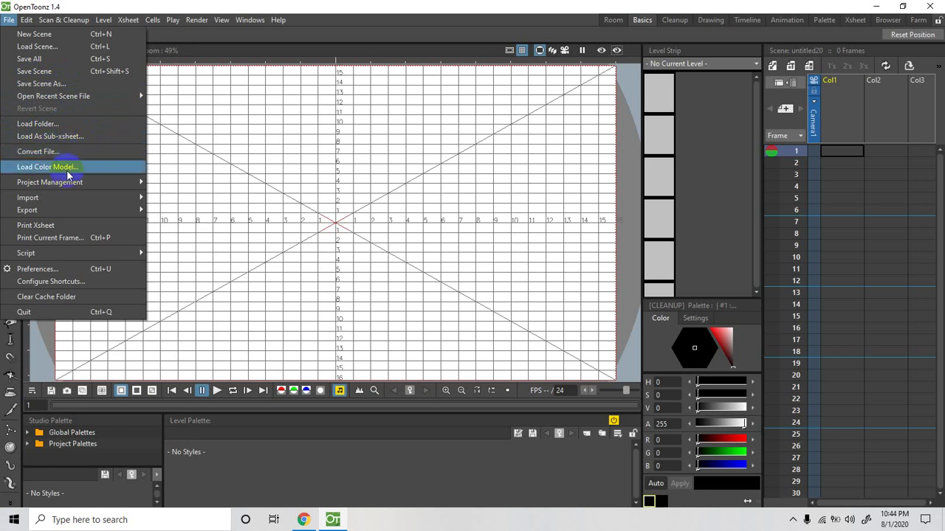
mouse_move(69, 200)
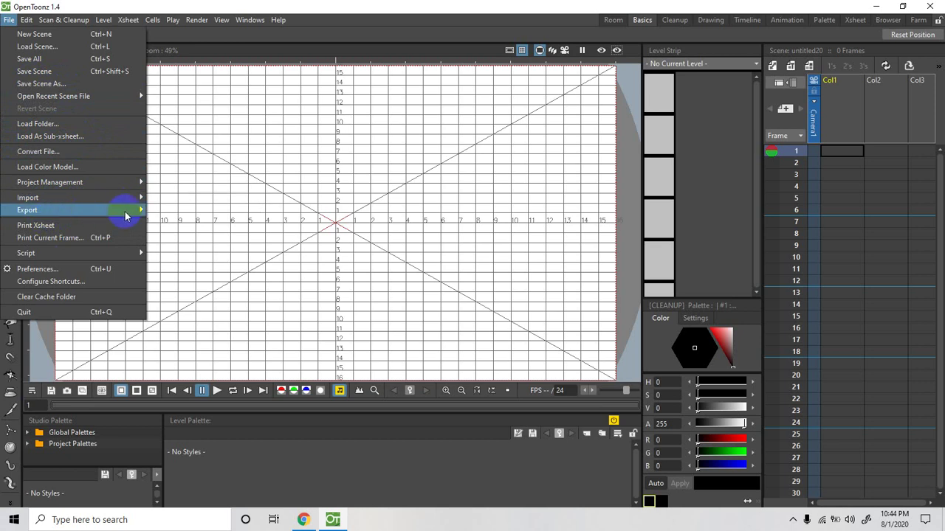
mouse_move(126, 213)
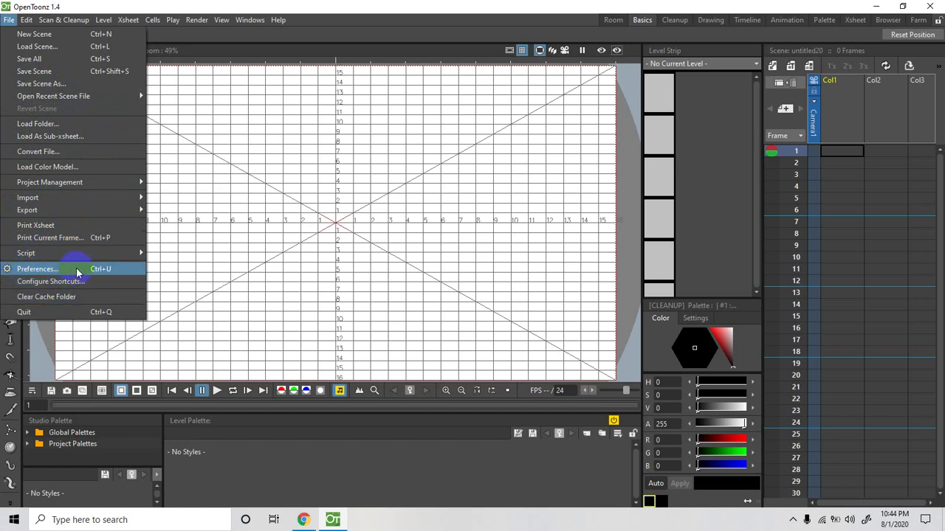
click(224, 191)
Step: Open the Preferences and examine the General, Interface, Visualization, Loading and Saving settings
key(ctrl+u)
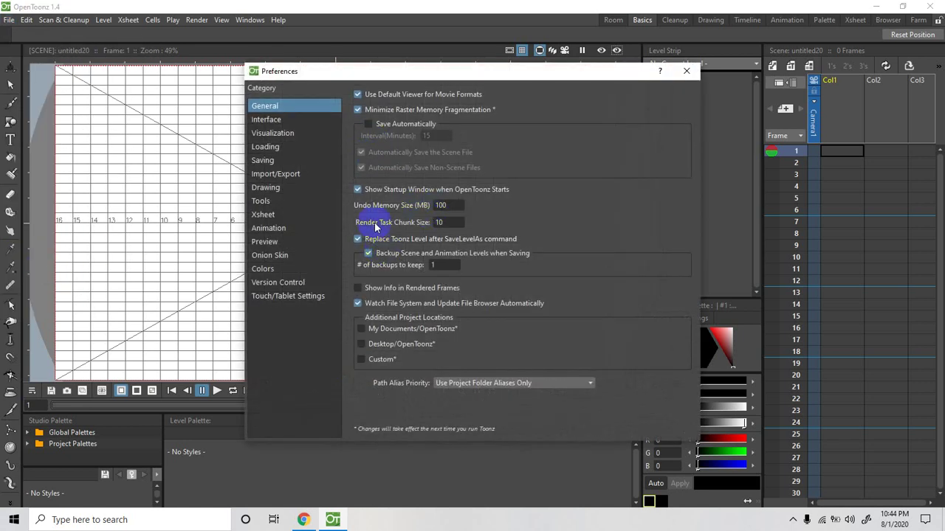
click(267, 123)
click(263, 133)
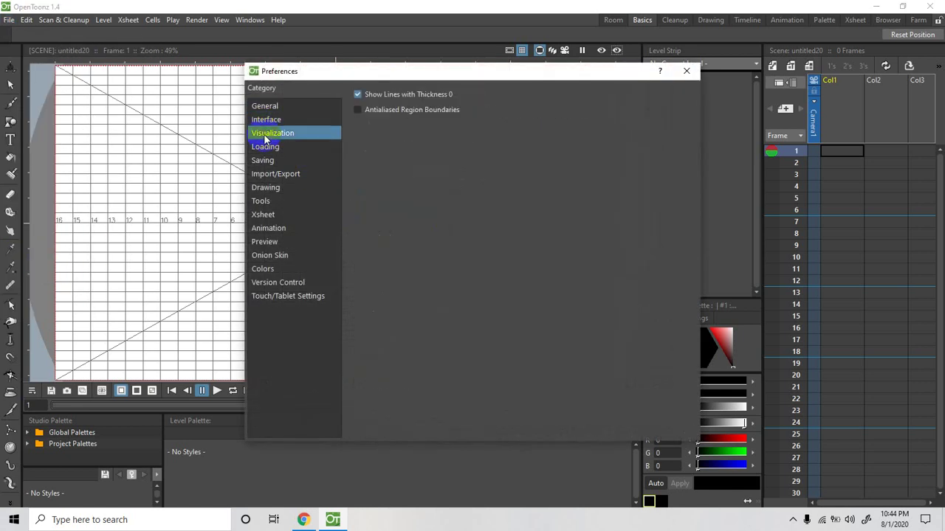
click(264, 147)
click(264, 160)
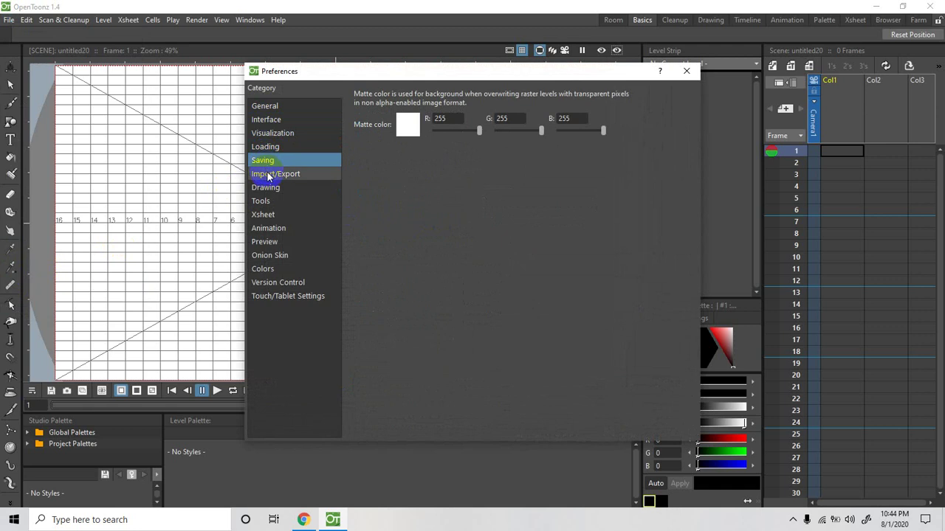
Step: Examine the Import/Export, Drawing, Tools, Xsheet, Animation, Preview, Onion Skin and Version Control preferences
click(270, 173)
click(267, 187)
click(263, 201)
click(264, 214)
click(267, 228)
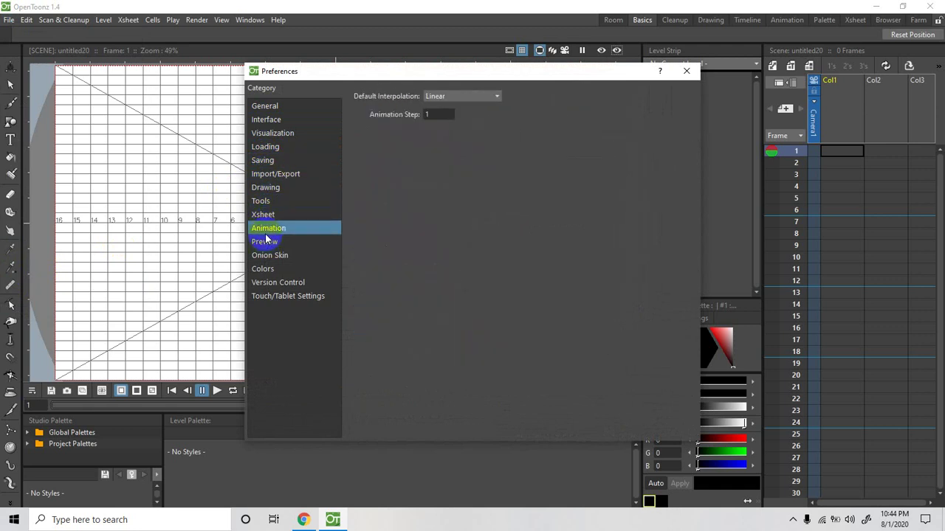
click(265, 242)
click(267, 255)
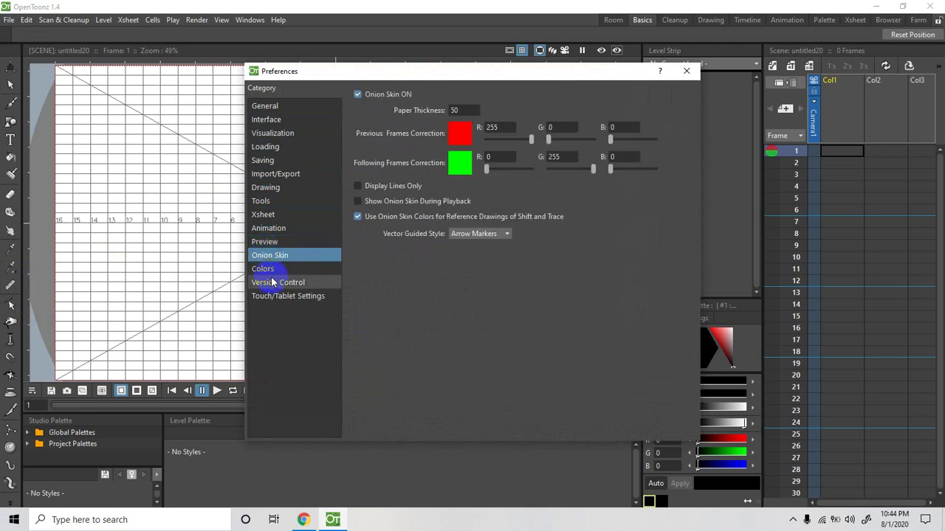
click(268, 282)
Step: Return to the General preferences and close the Preferences dialog without changing any setting
click(267, 108)
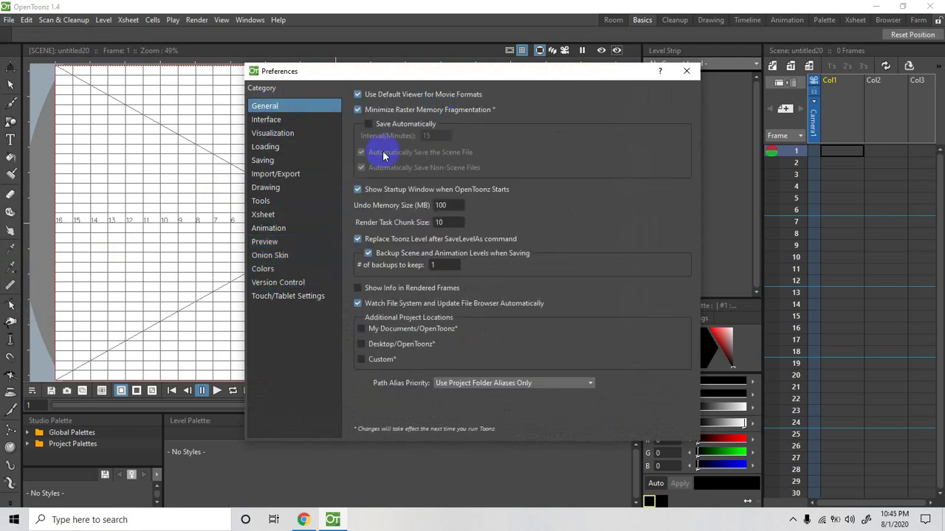
drag(538, 74, 505, 77)
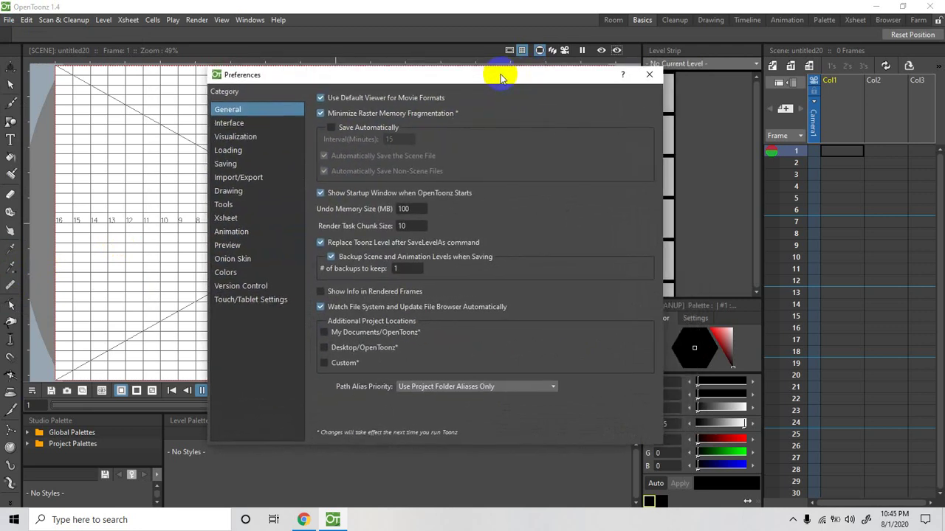
click(651, 74)
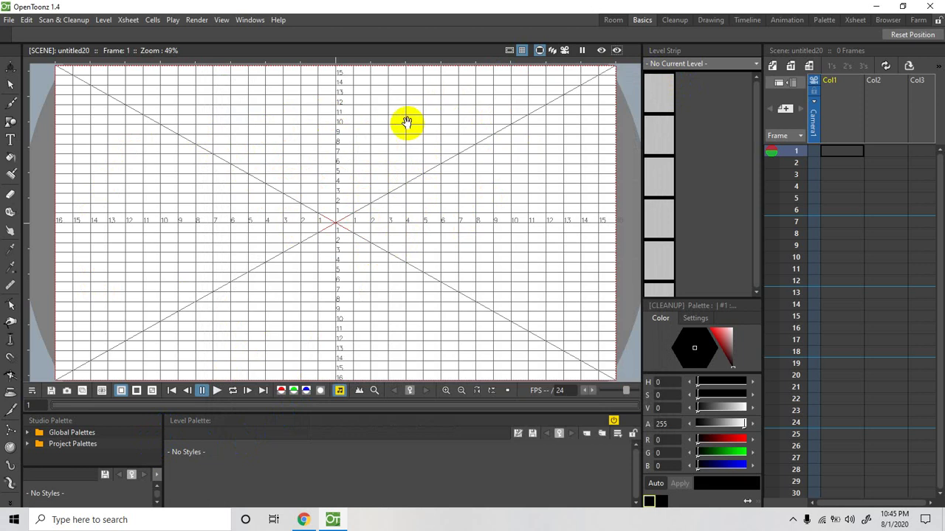
Step: Toggle the safe area on and off, hide the field guide and switch the scene viewer to the 3D view
click(510, 53)
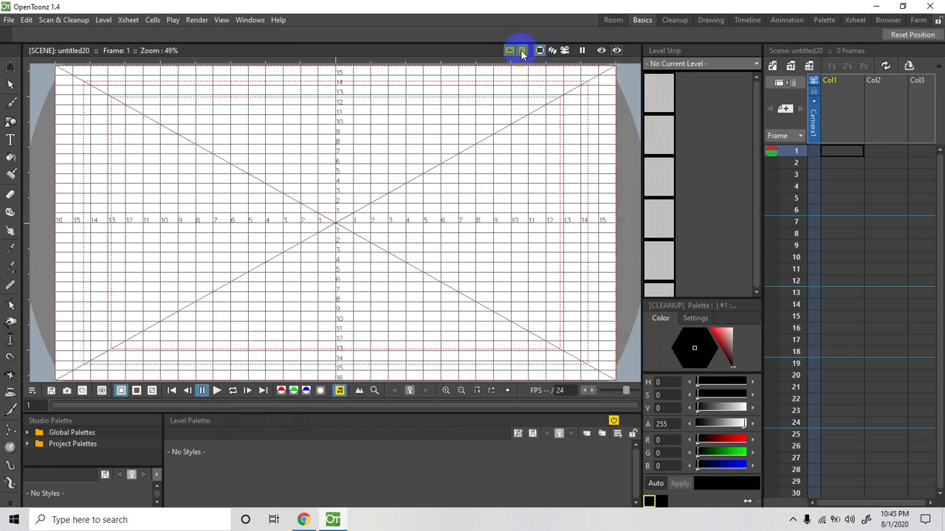
click(522, 53)
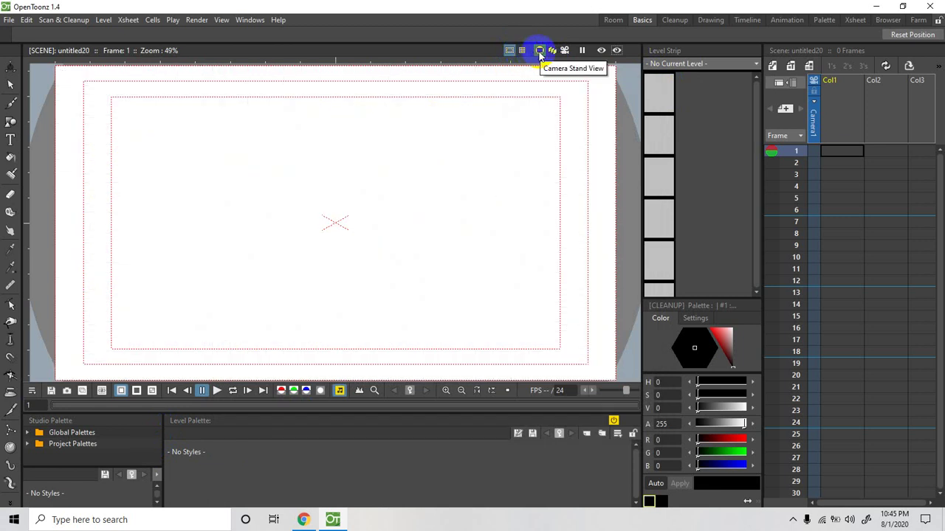
click(509, 49)
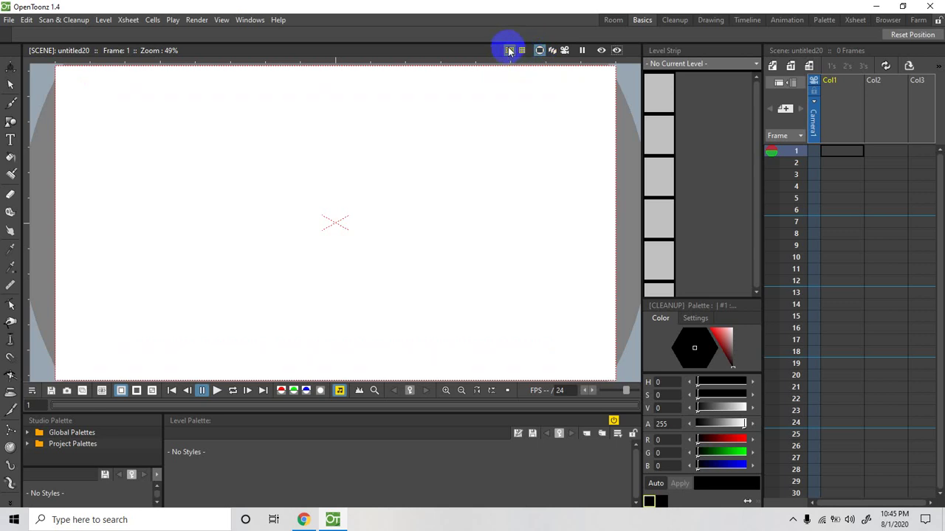
click(551, 52)
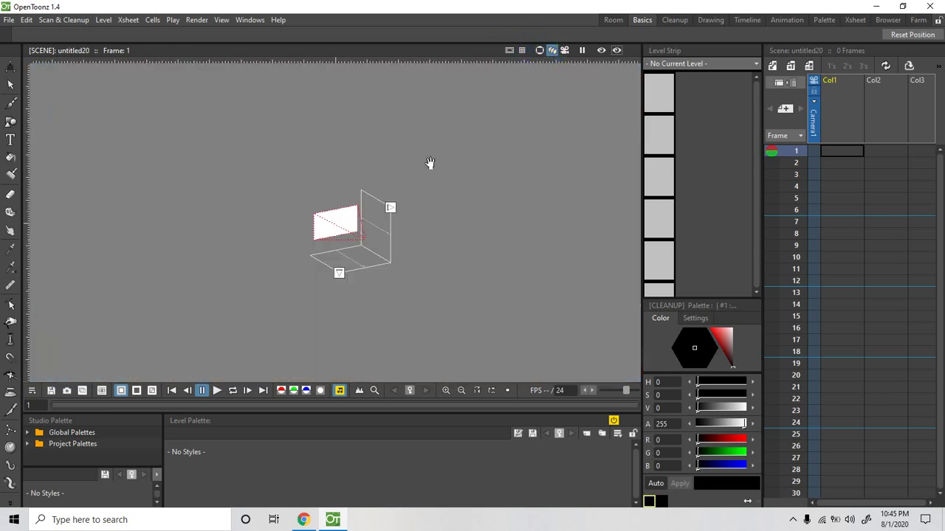
Step: Freeze the scene viewer in the 3D view and turn on its preview
scroll(375, 225, up, 8)
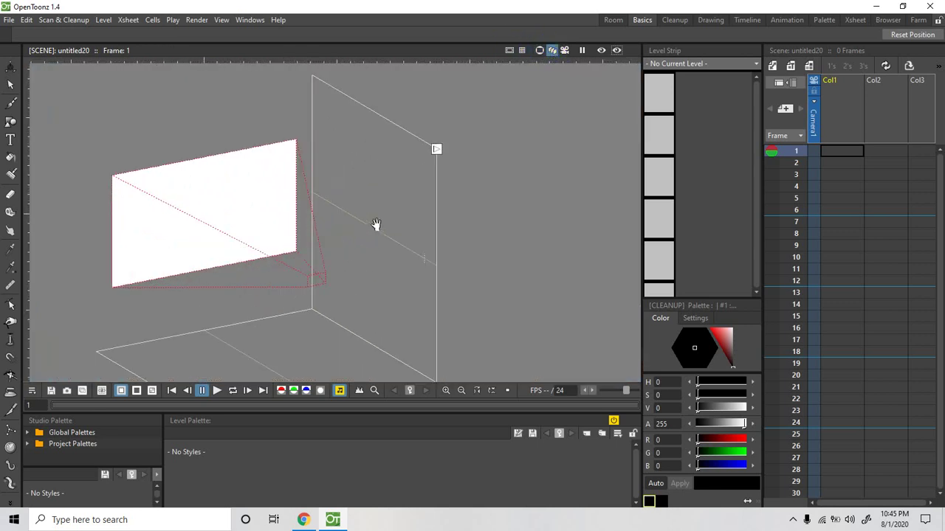
click(568, 51)
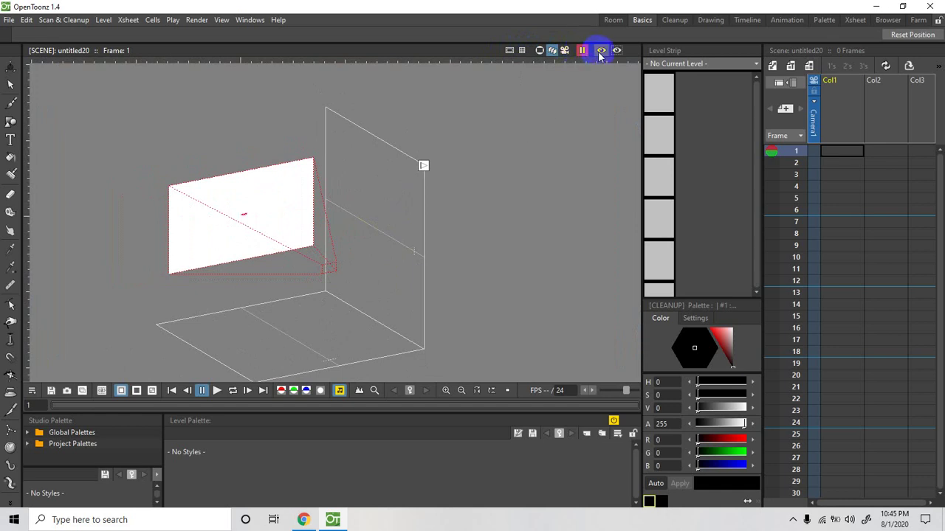
click(600, 51)
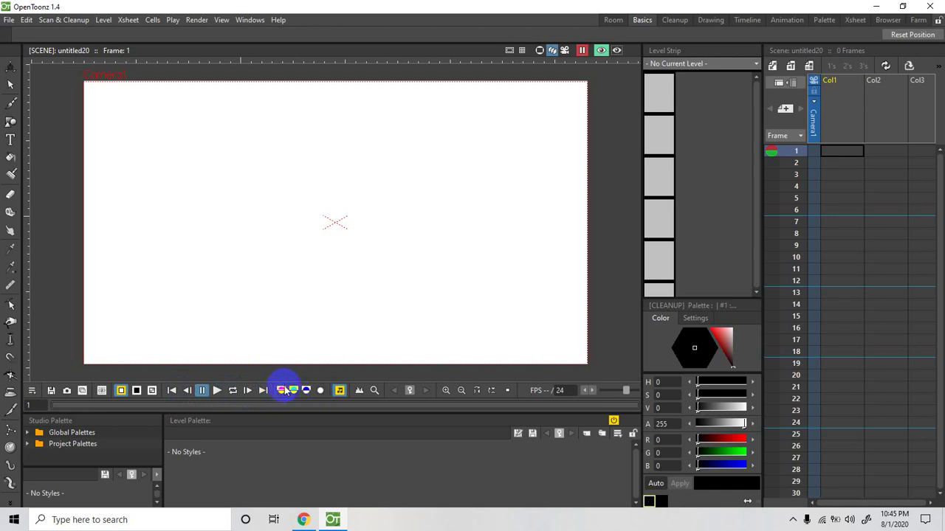
click(320, 391)
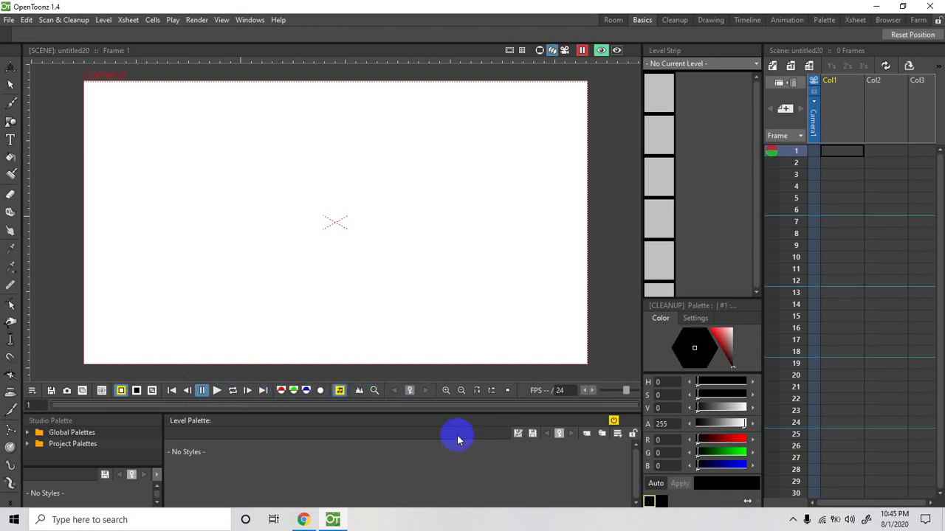
drag(491, 312, 505, 349)
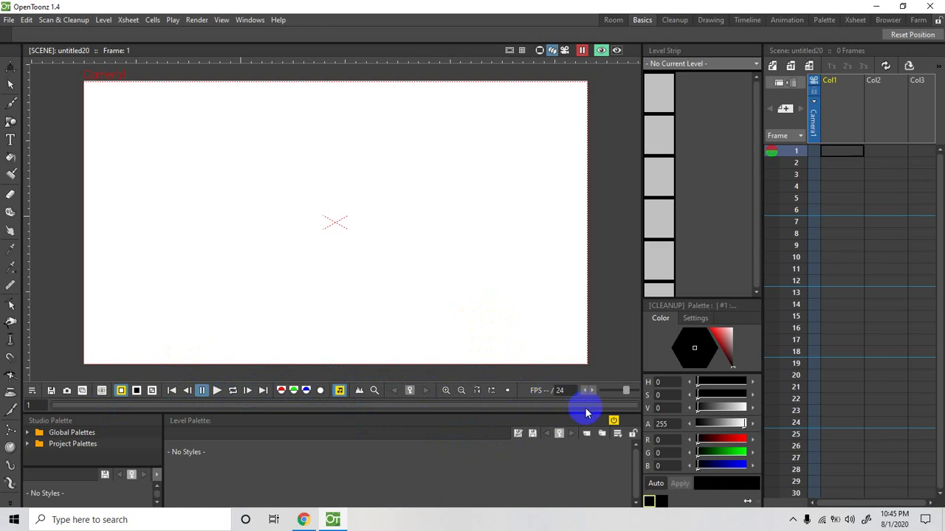
Step: Set the cleanup palette's style #1 to a muted red with RGB values 183, 68, 68
click(727, 347)
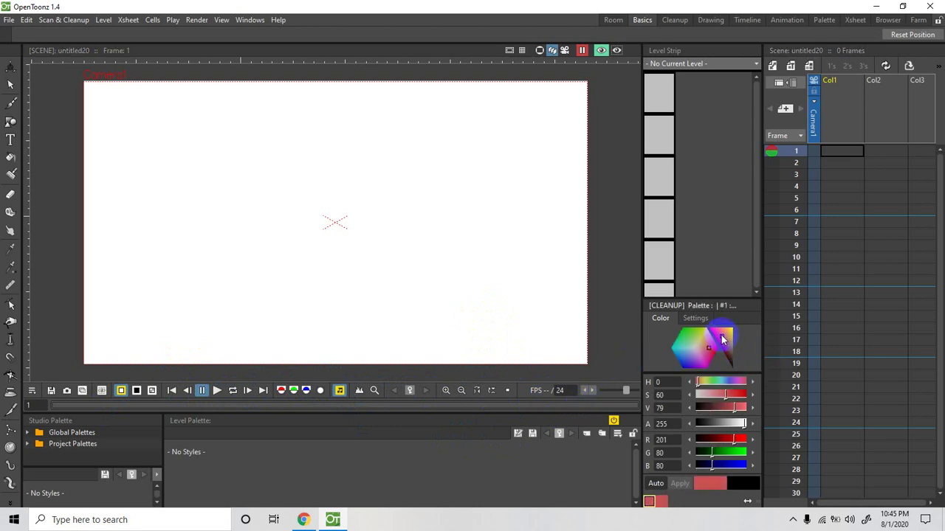
click(728, 347)
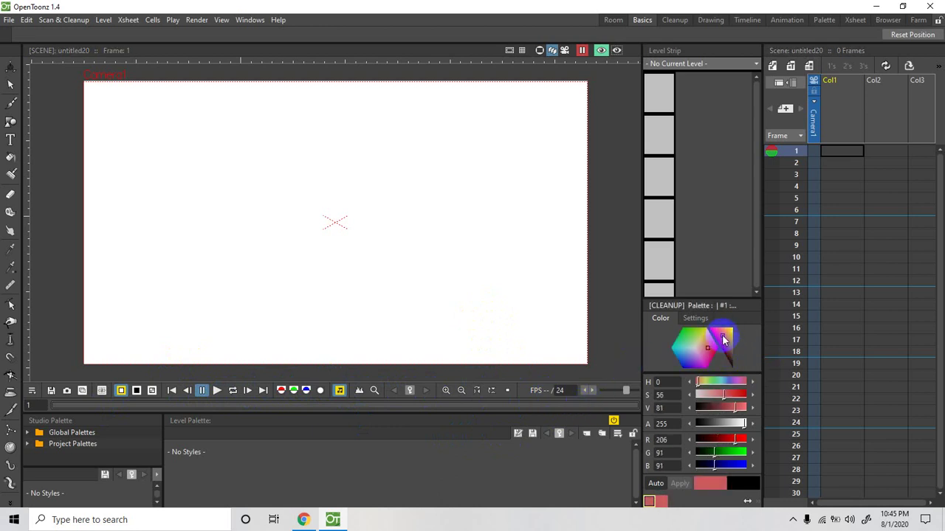
click(725, 346)
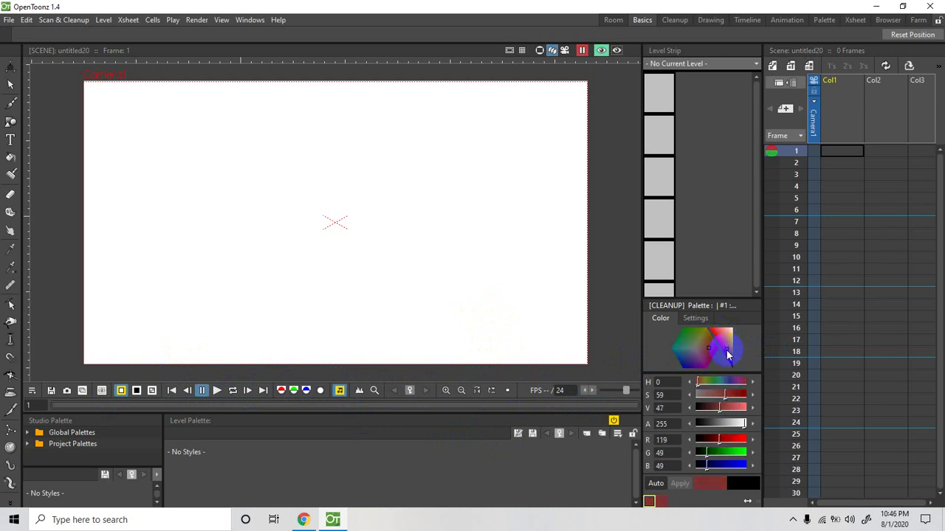
click(723, 341)
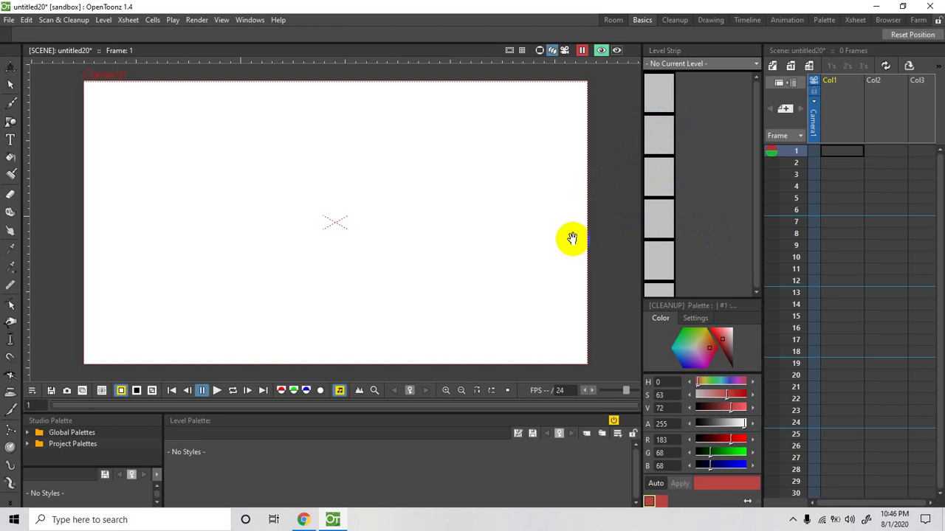
Step: Look over the Animate, Selection, Brush, Geometric and Type tools
click(10, 67)
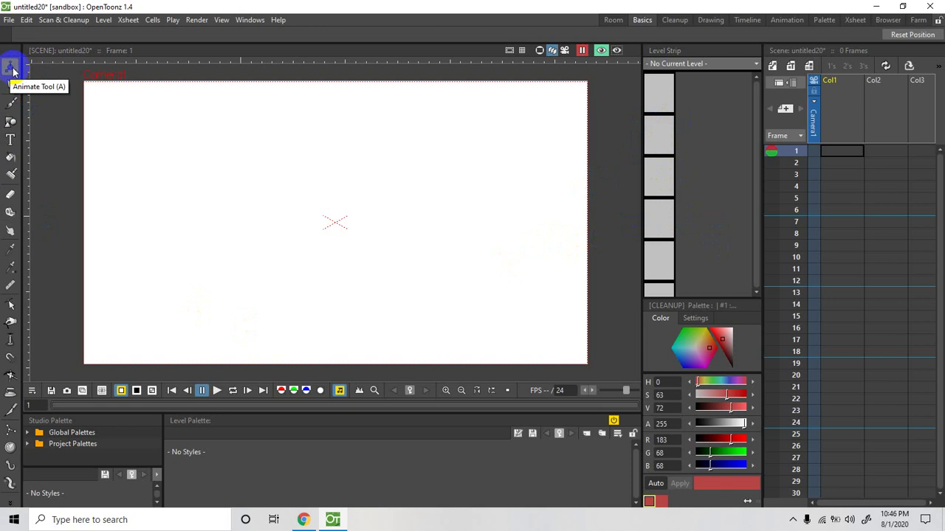
click(10, 85)
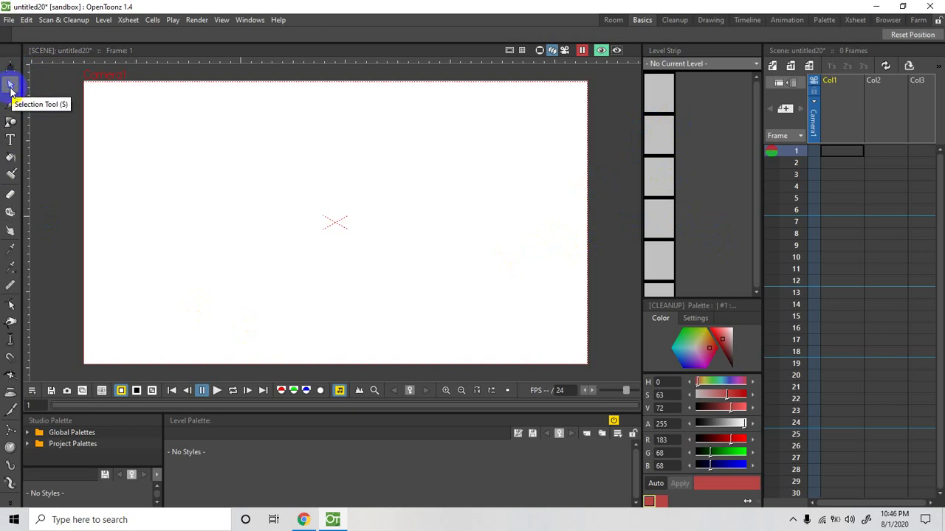
click(10, 103)
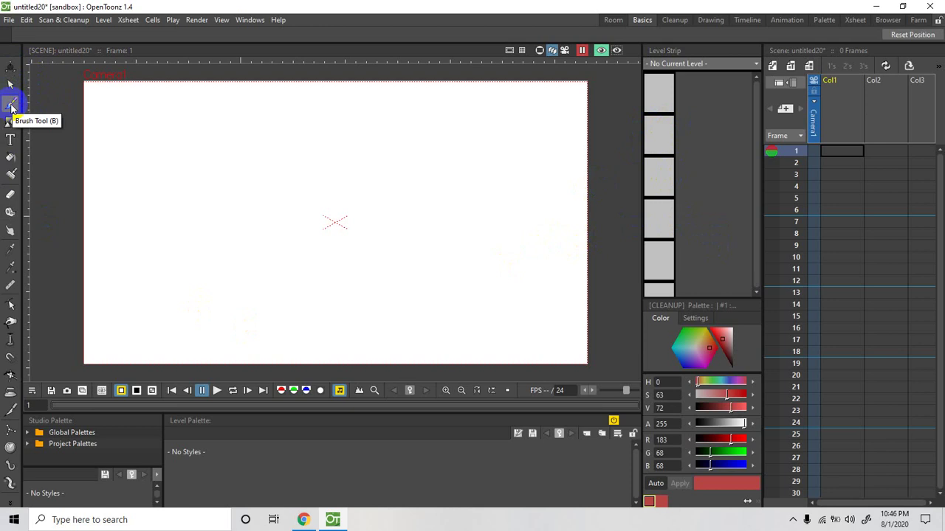
click(11, 123)
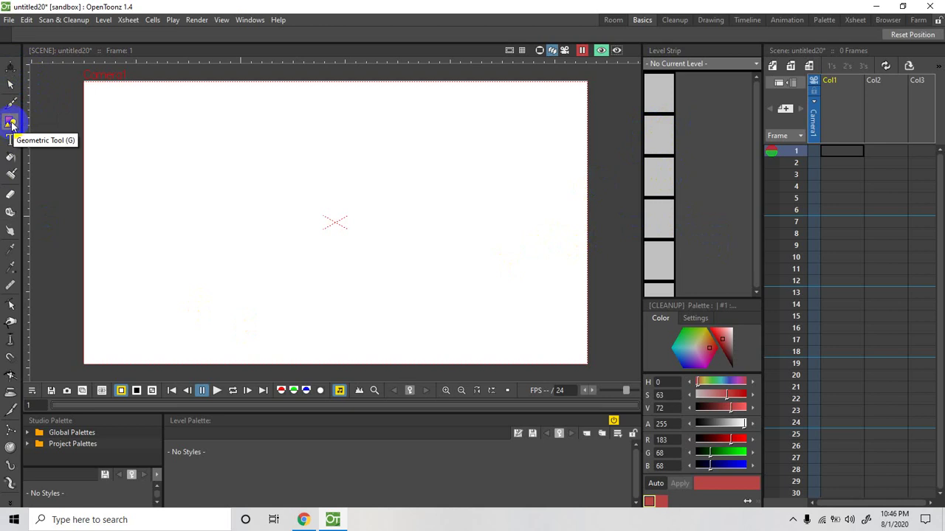
click(12, 141)
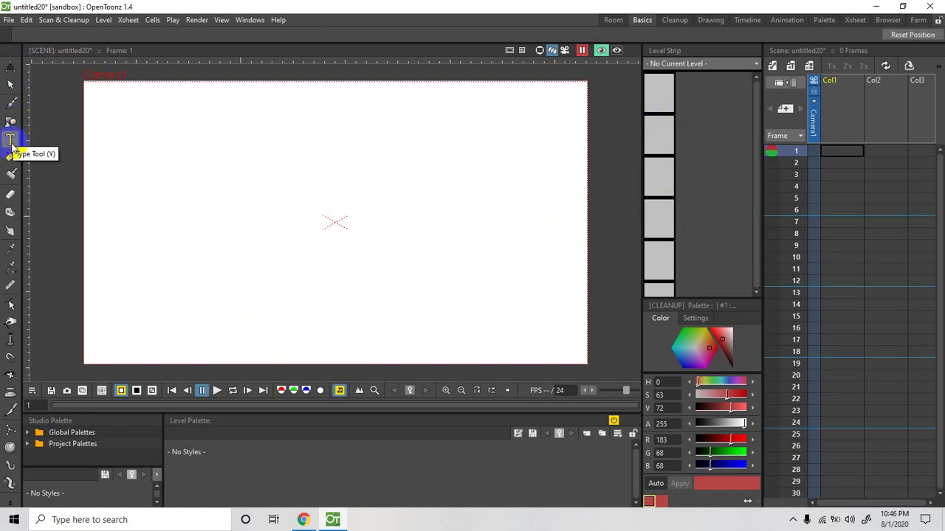
click(9, 141)
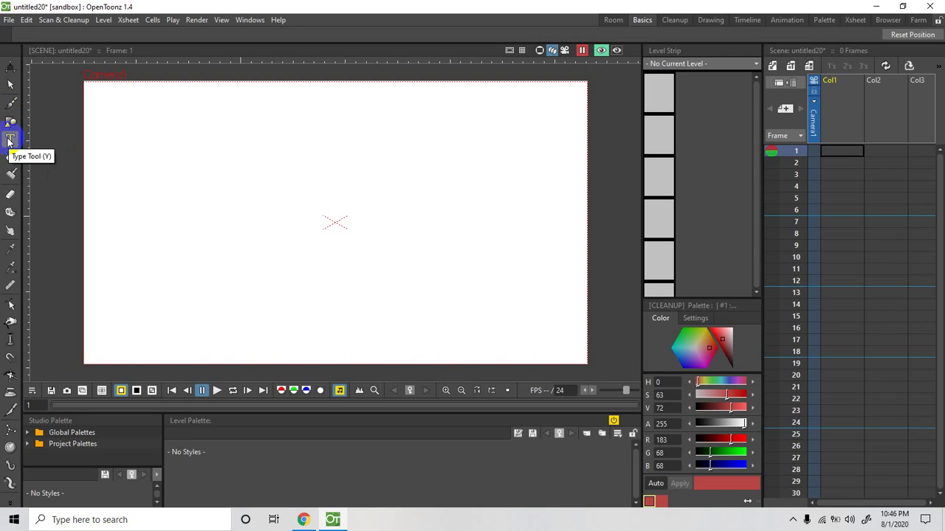
Step: Look over the Paint Brush, Eraser and Tape tools and the remaining tools below them
click(12, 160)
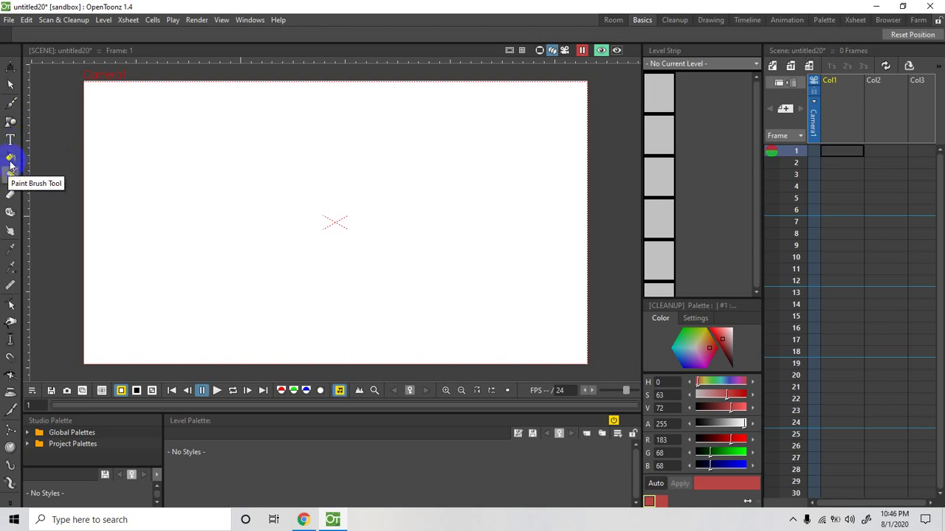
click(12, 198)
click(10, 175)
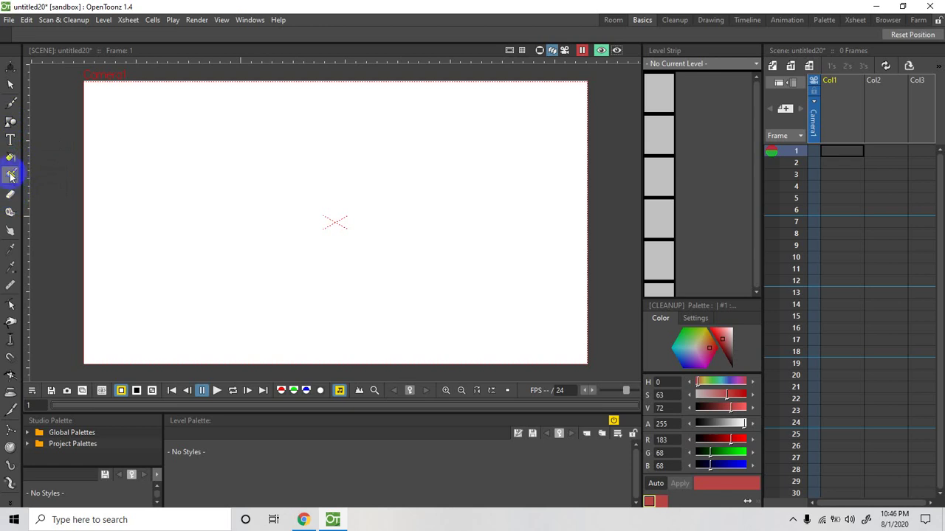
click(10, 196)
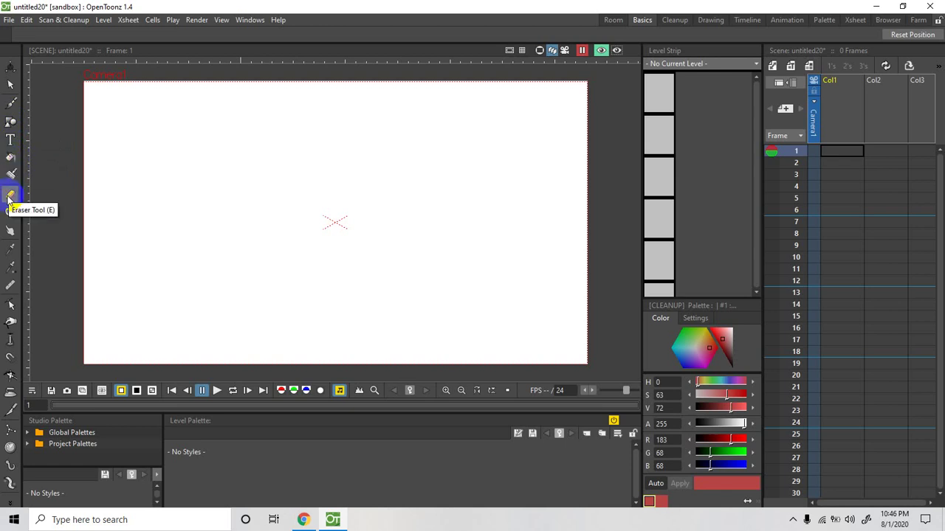
click(11, 215)
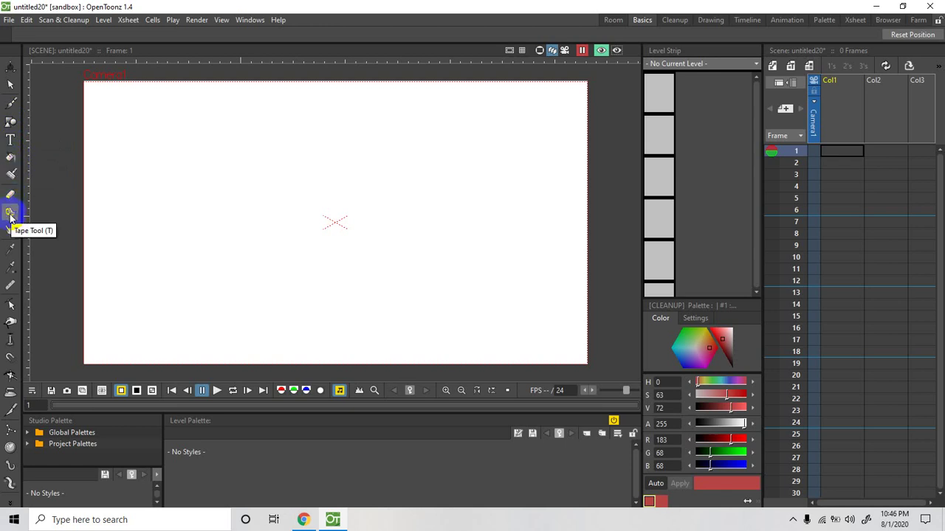
click(10, 231)
click(11, 213)
click(10, 231)
click(10, 286)
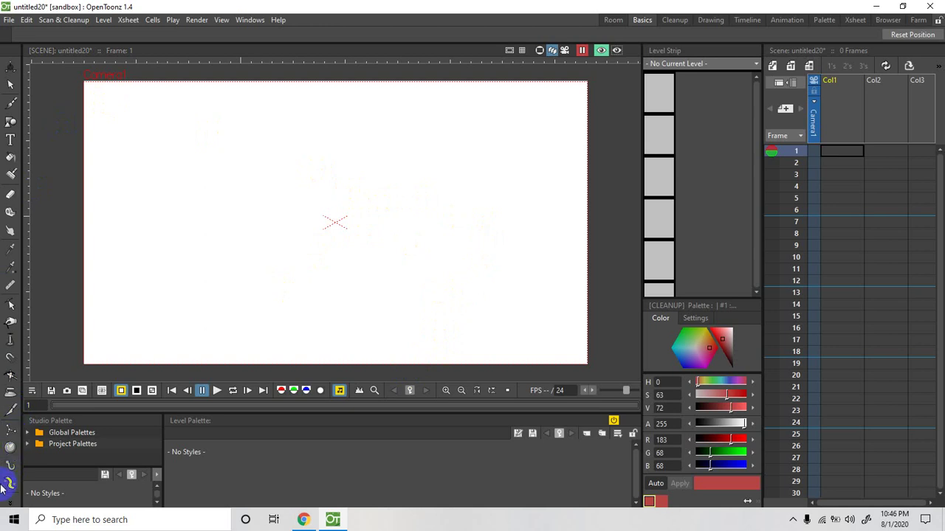
click(10, 374)
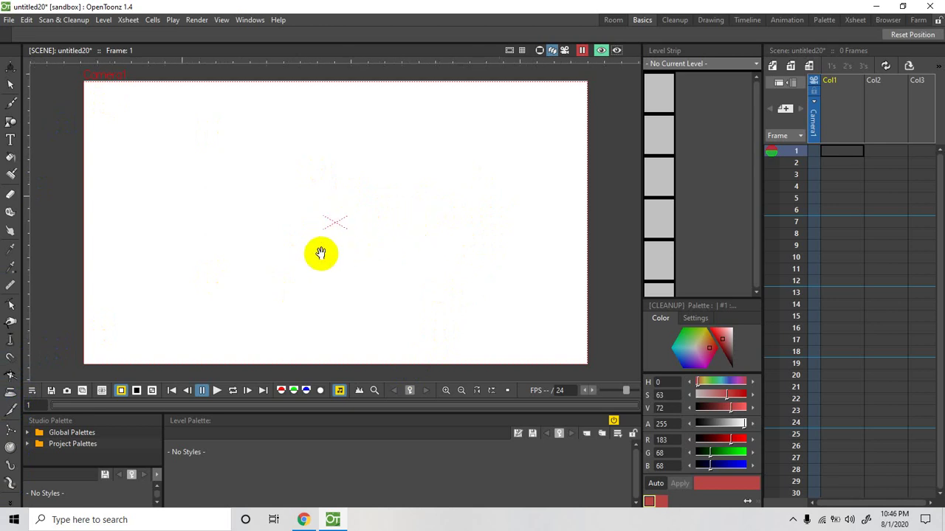
Step: Show the field guide and safe area, and switch the scene viewer to the camera stand view at 41% zoom
key(shift+space)
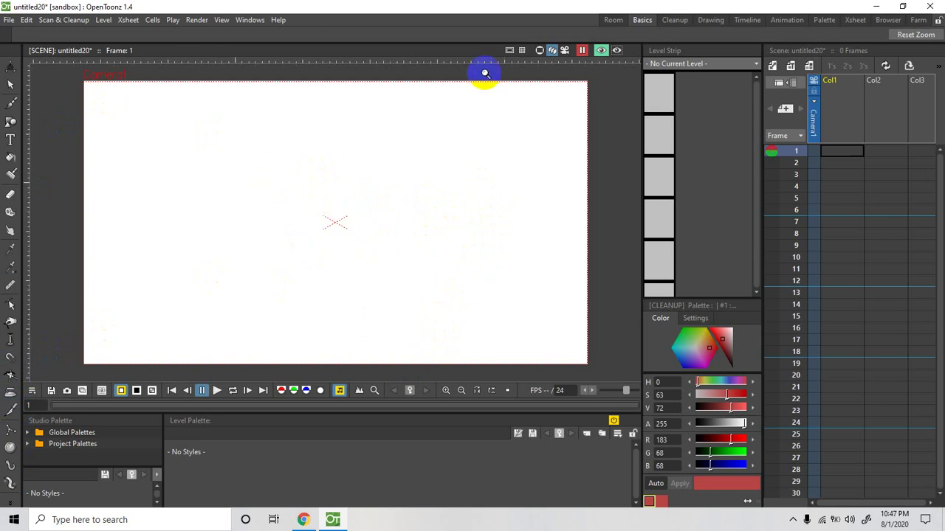
click(523, 51)
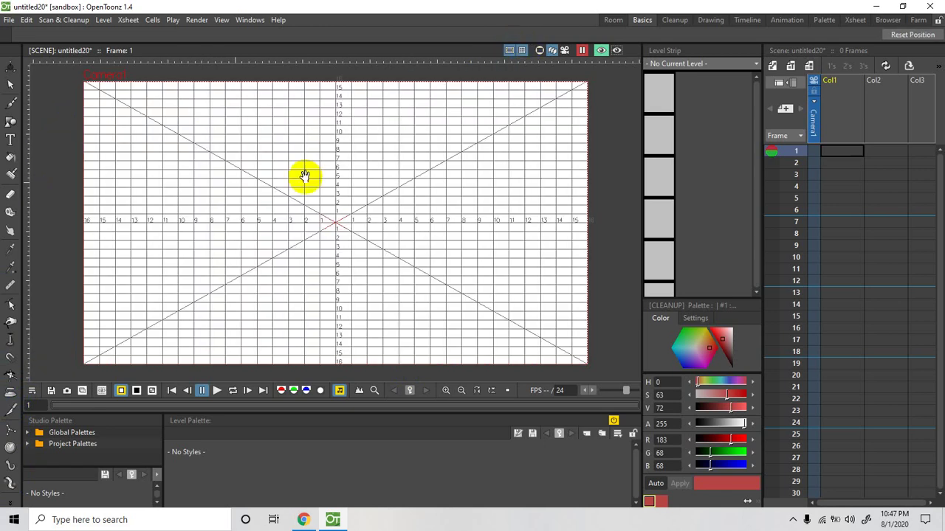
key(space)
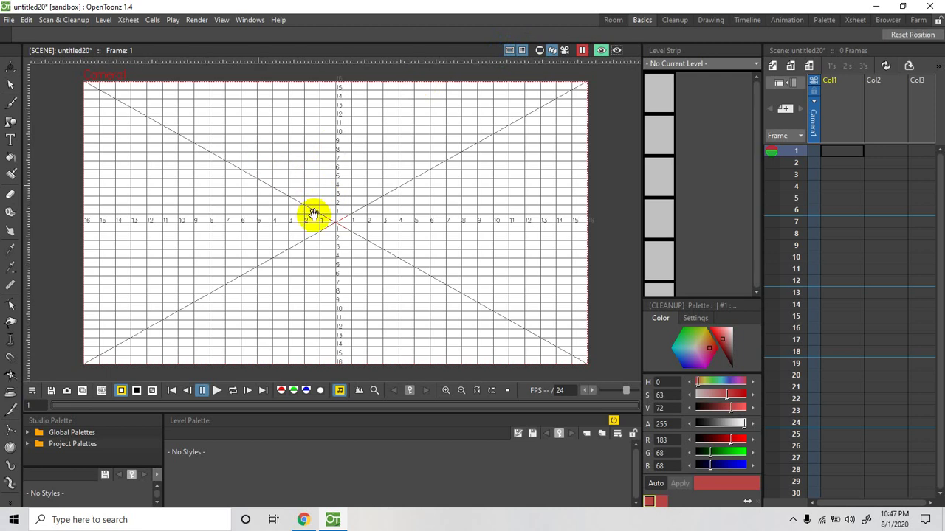
click(539, 49)
scroll(253, 215, down, 2)
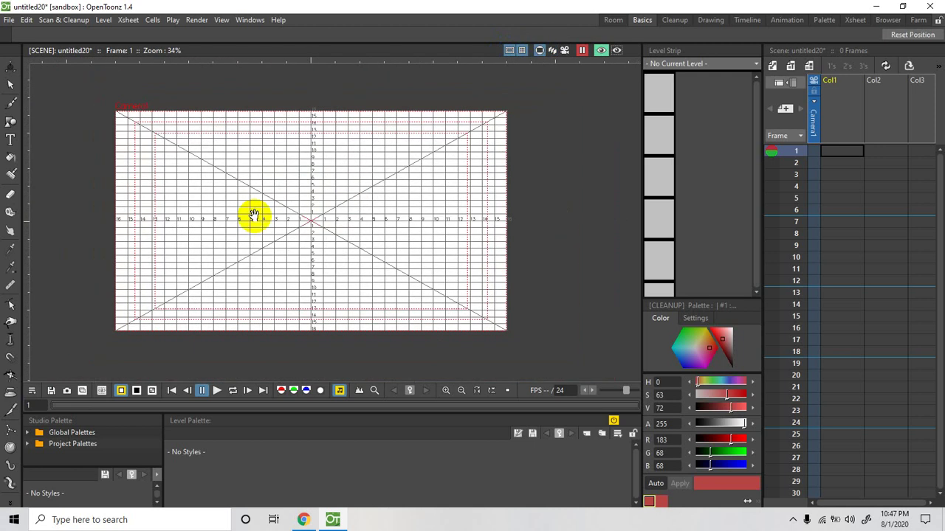
scroll(253, 214, up, 1)
drag(256, 198, 211, 194)
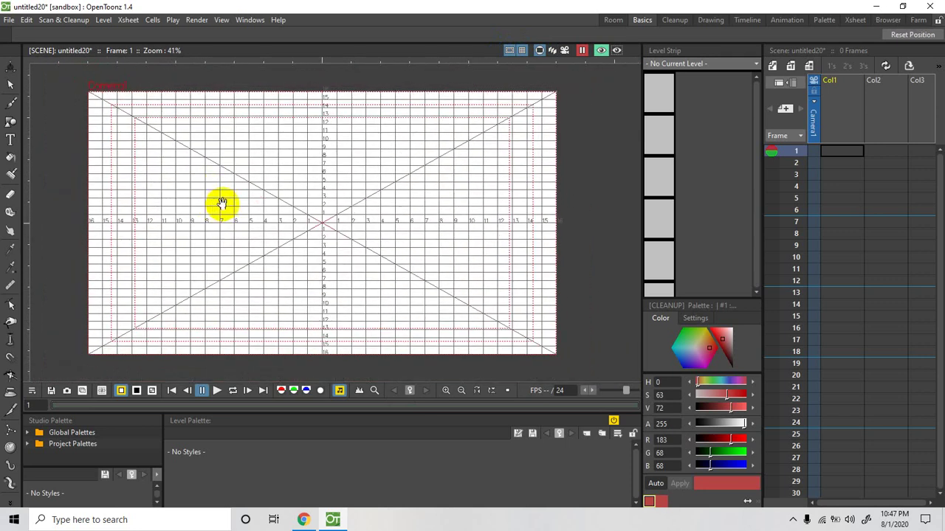
mouse_move(256, 223)
mouse_down()
mouse_move(314, 207)
mouse_move(248, 249)
mouse_move(316, 232)
mouse_move(219, 232)
mouse_move(288, 221)
mouse_move(220, 230)
mouse_move(303, 236)
mouse_move(221, 256)
mouse_move(281, 200)
mouse_move(302, 231)
mouse_move(289, 253)
mouse_move(251, 244)
mouse_move(255, 222)
mouse_move(280, 207)
mouse_move(251, 221)
mouse_move(264, 223)
mouse_up()
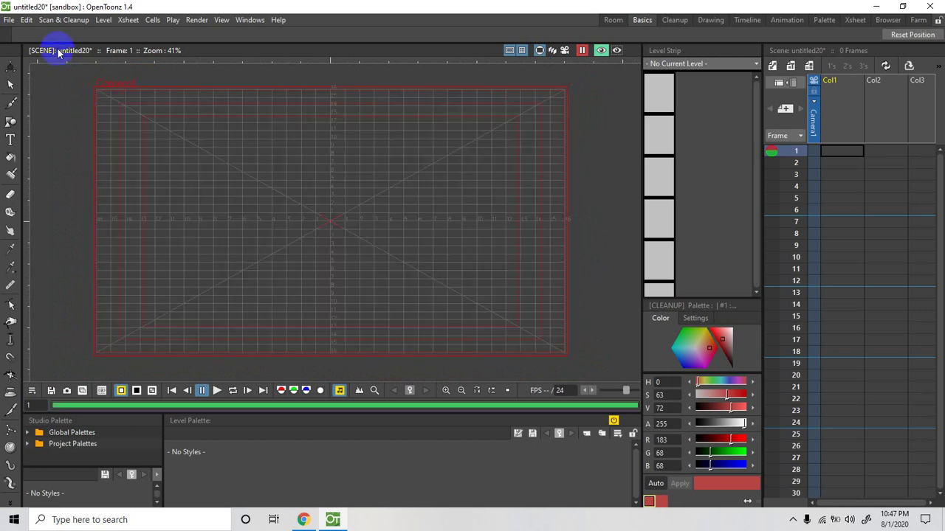
Step: Examine the Scan & Cleanup, Level, Xsheet, Render and Help commands without running any of them
click(63, 22)
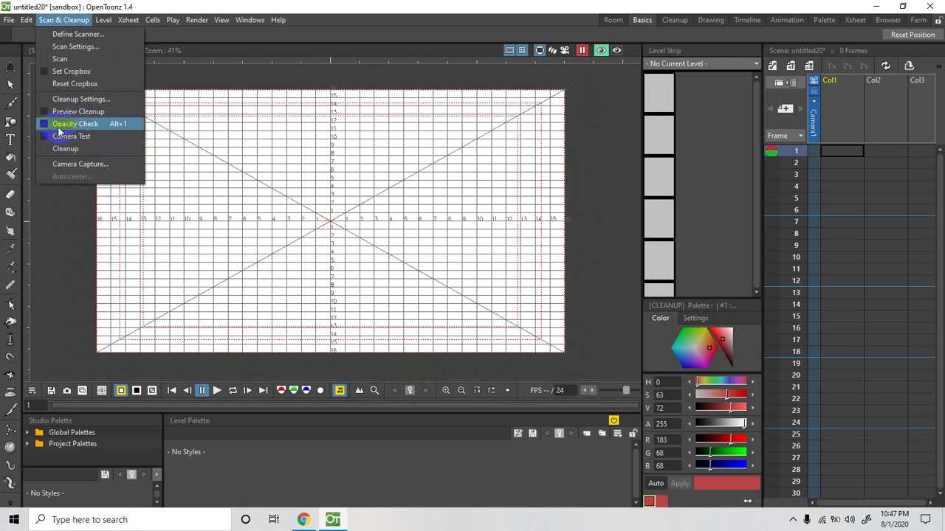
click(104, 23)
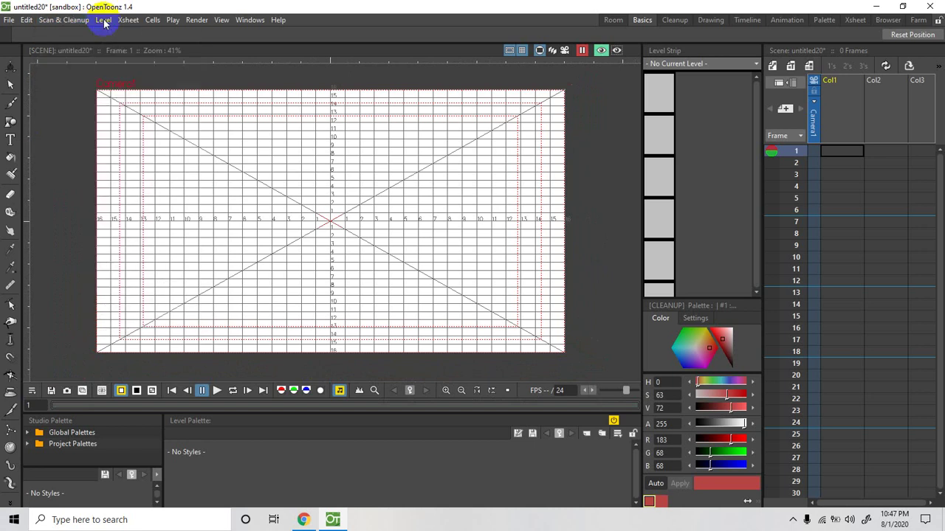
click(104, 23)
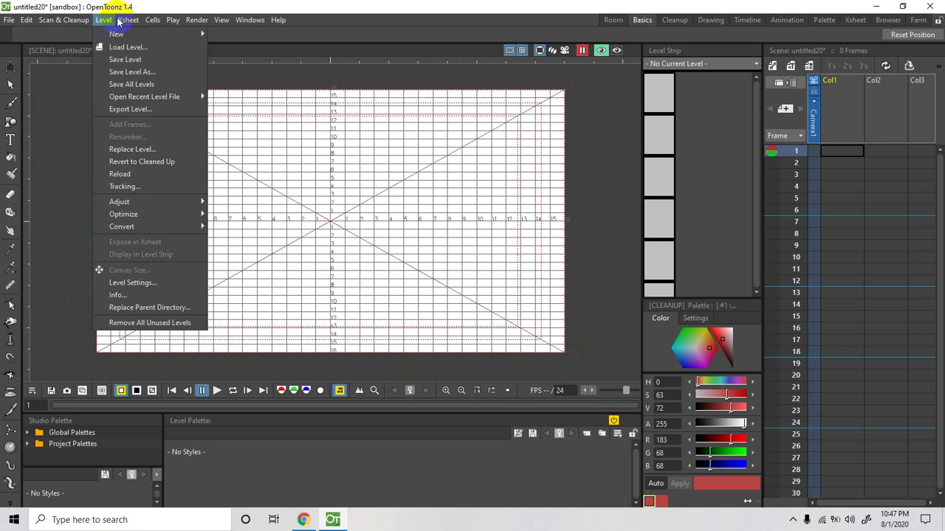
mouse_move(127, 23)
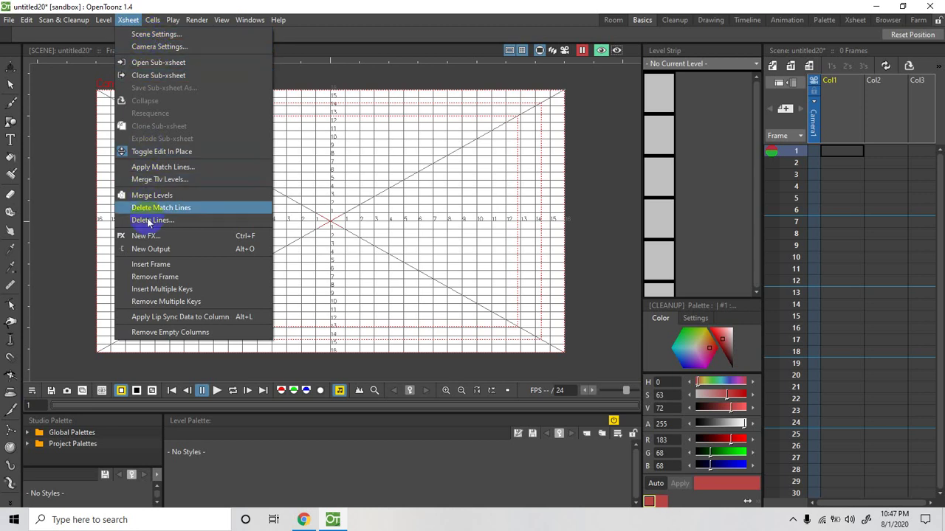
click(136, 170)
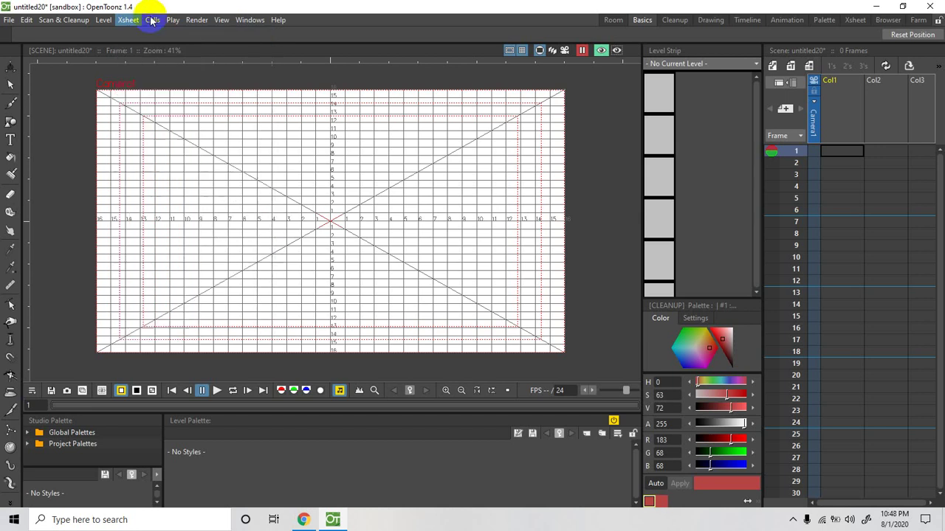
mouse_move(174, 28)
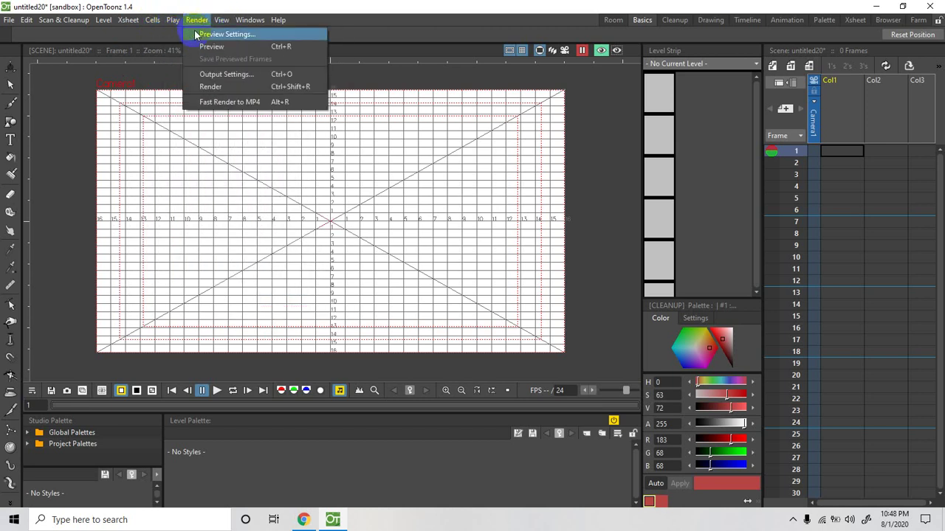
mouse_move(251, 21)
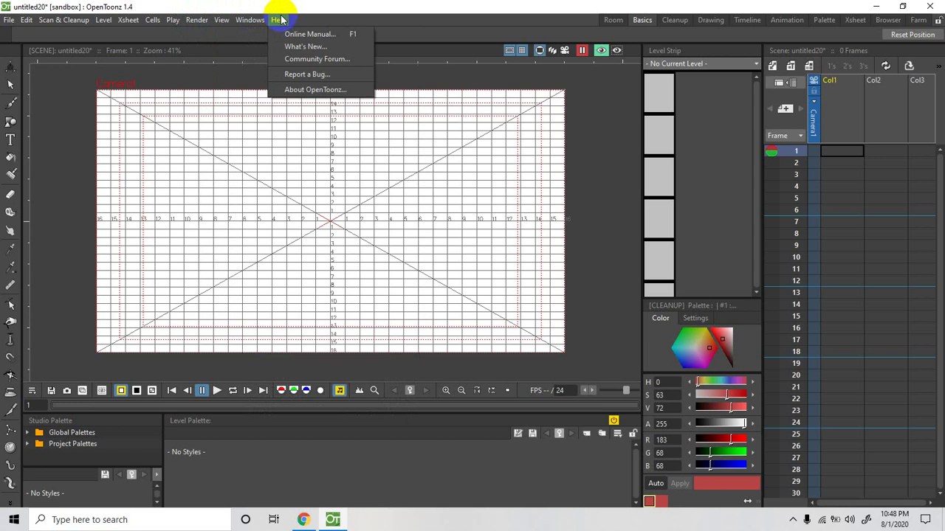
click(188, 235)
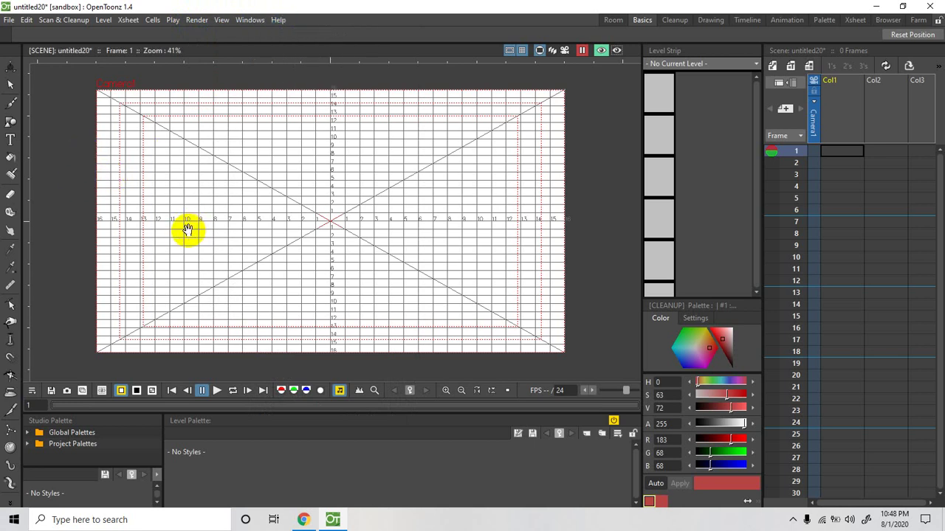
Step: Widen the Xsheet panel until the Col4 column shows, and select frame 1 of Col1
scroll(192, 231, up, 2)
scroll(274, 228, down, 1)
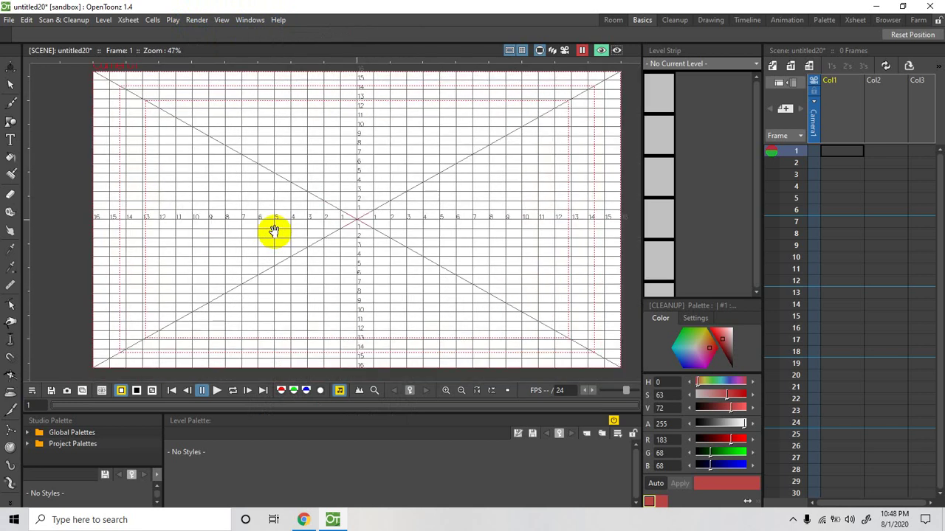
scroll(256, 207, down, 1)
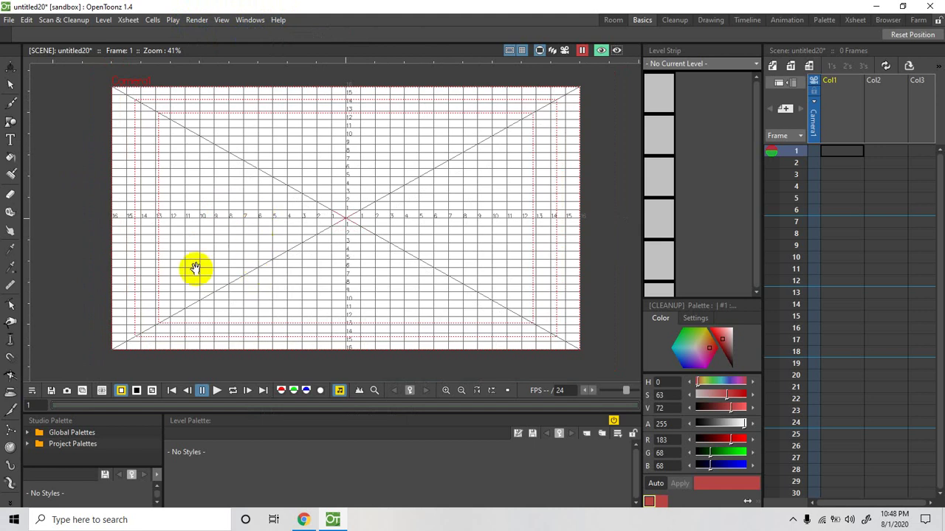
drag(760, 176, 717, 178)
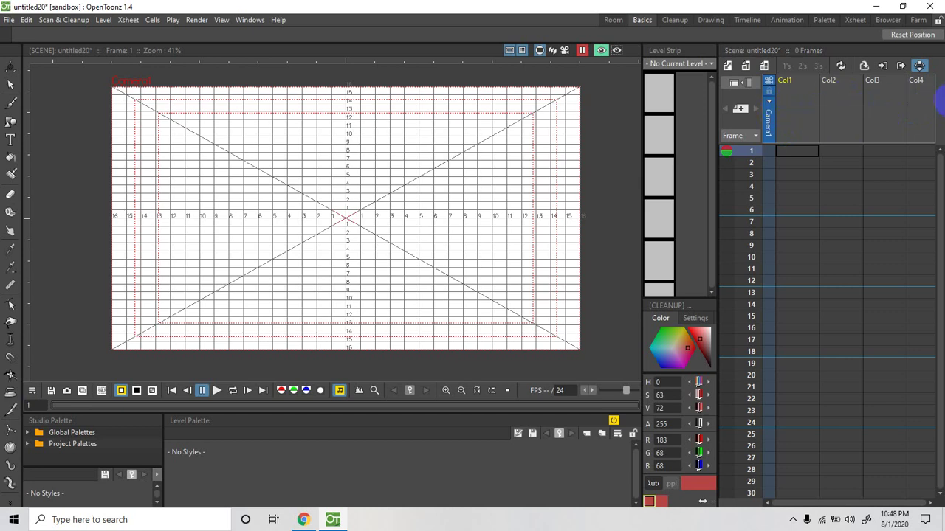
click(792, 152)
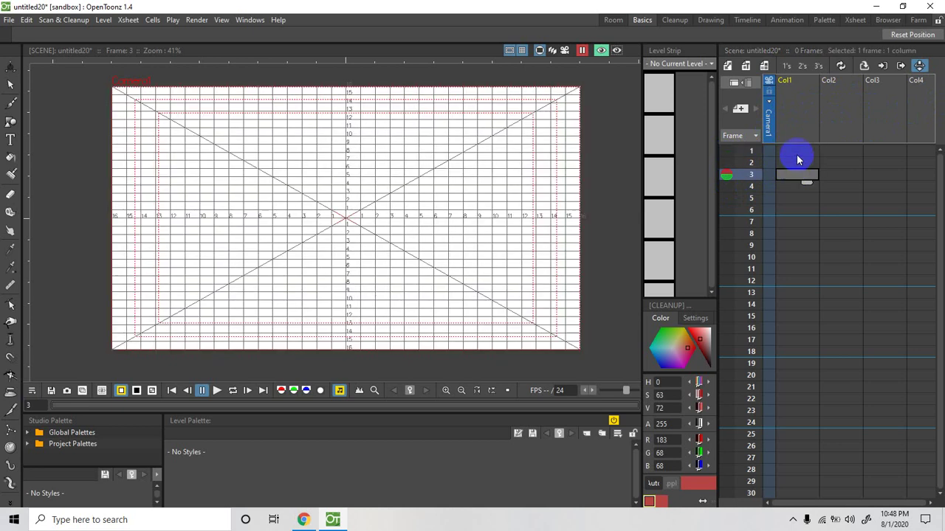
mouse_move(805, 158)
mouse_down()
mouse_move(811, 335)
mouse_move(815, 160)
mouse_up()
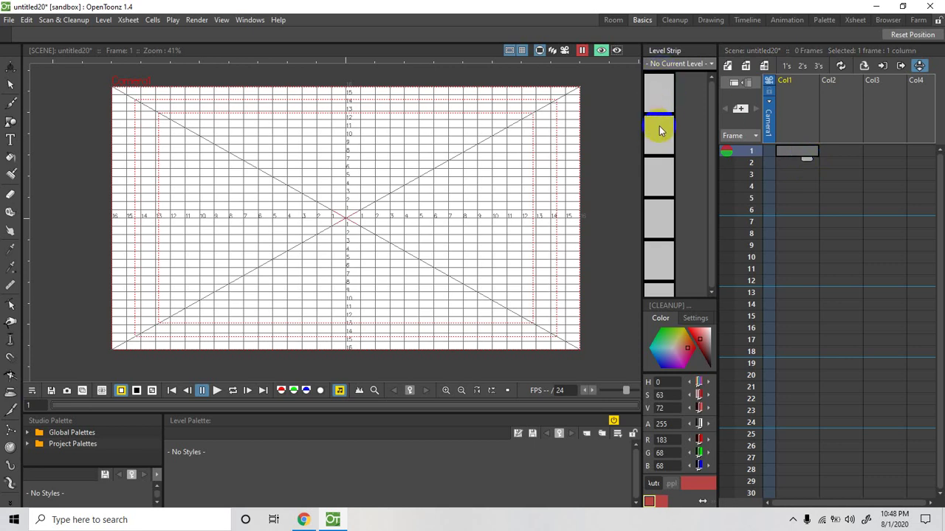
Step: Examine the frame slots in the Level Strip and the new-level commands of the Xsheet for frame 1 of Col1
click(660, 179)
click(670, 215)
click(656, 114)
click(648, 146)
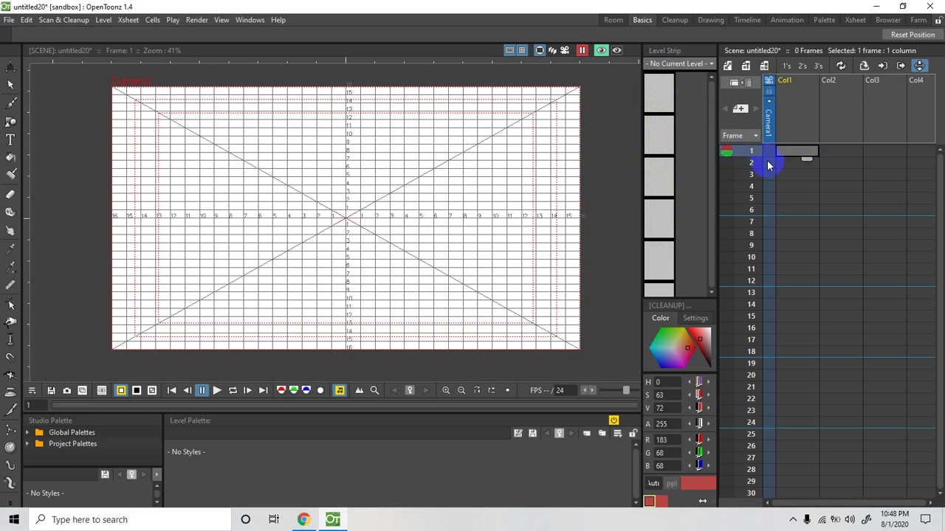
click(660, 98)
click(684, 95)
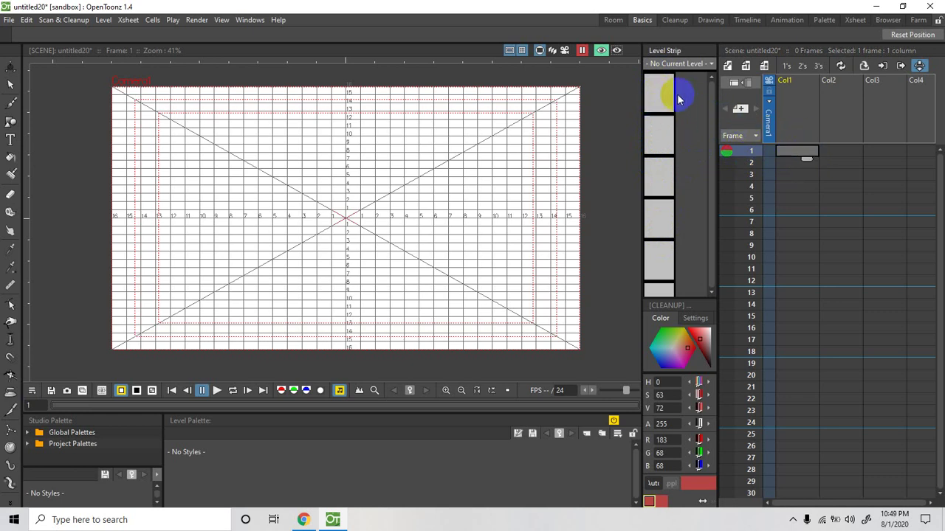
click(649, 96)
drag(659, 118, 707, 133)
drag(660, 96, 696, 220)
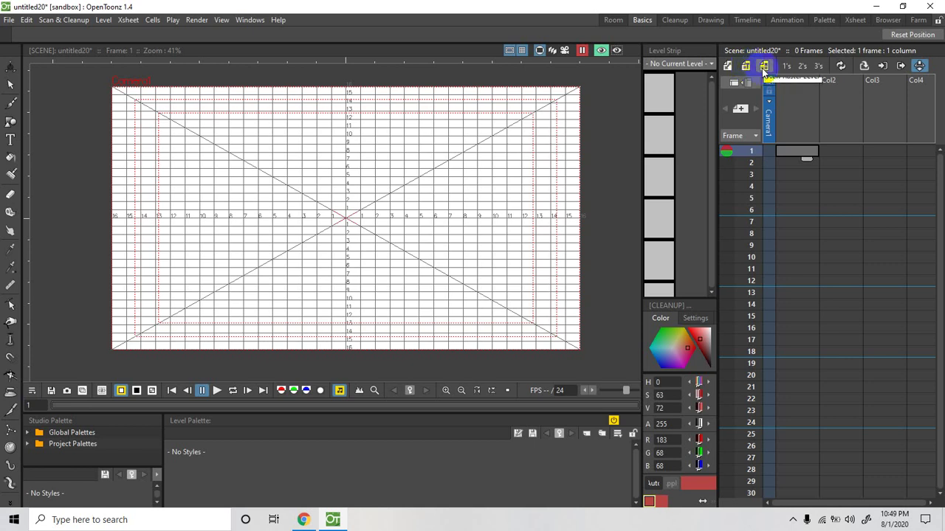
click(794, 150)
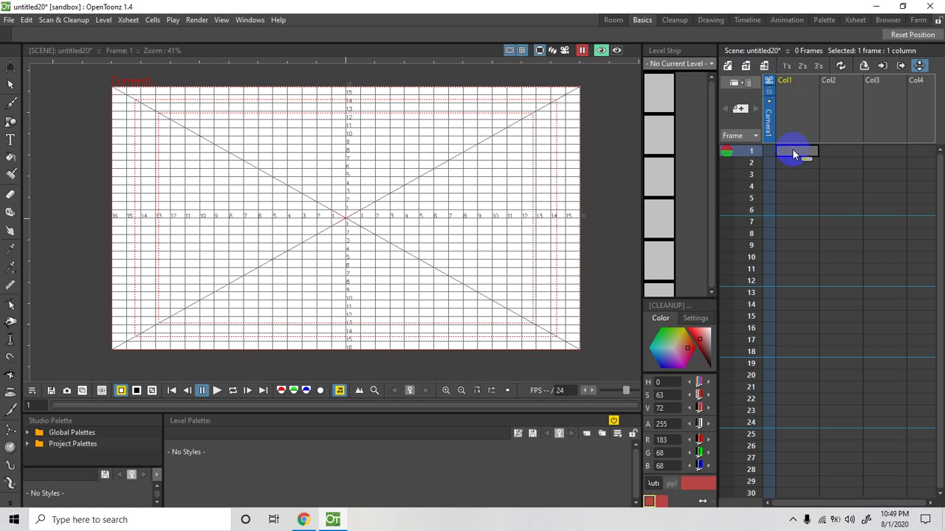
Step: Open the Gaomon Tablet settings from the desktop to check the pen tablet, close them and return to OpenToonz
click(876, 7)
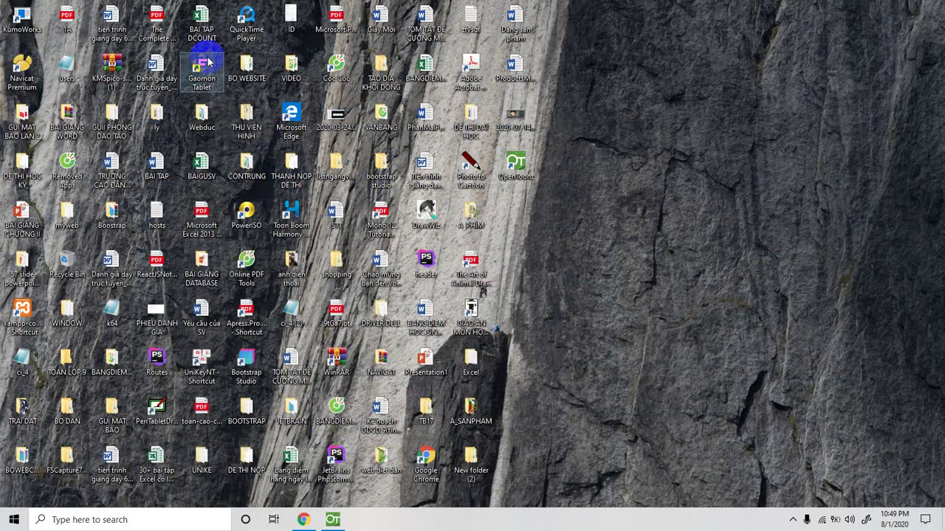
double_click(208, 62)
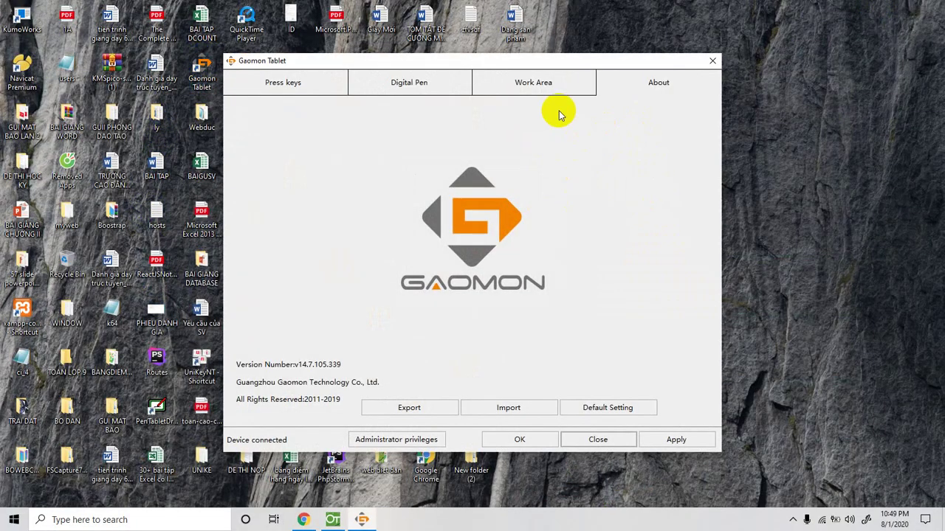
click(712, 60)
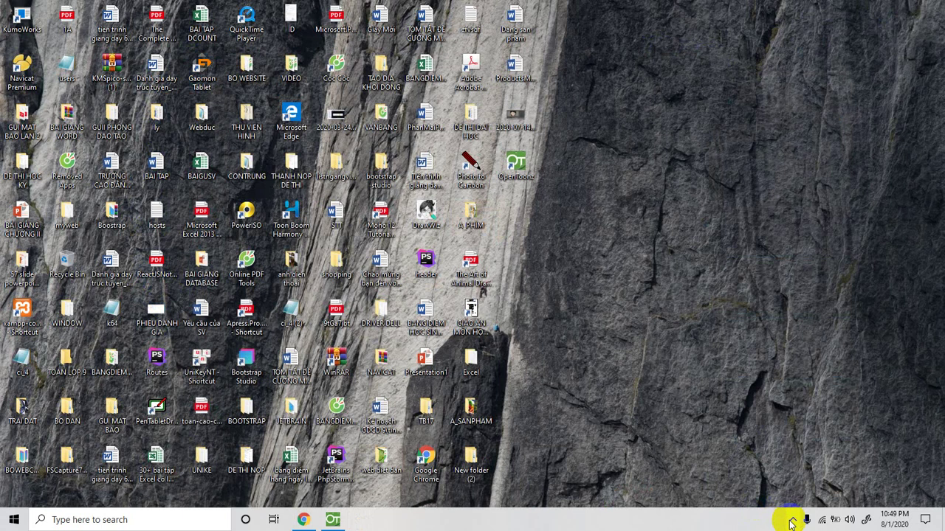
click(792, 521)
click(333, 519)
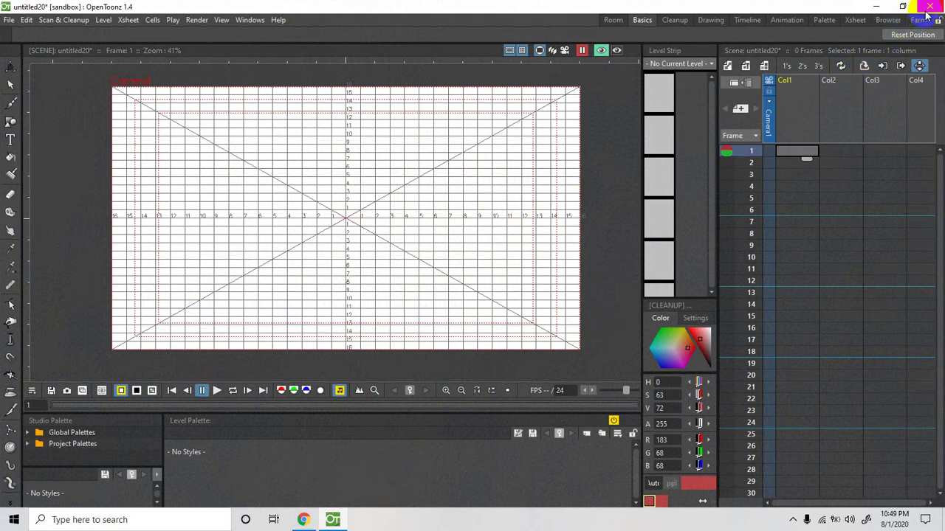
Step: Close and relaunch OpenToonz, and create a new scene named Bong in the sandbox project
click(928, 9)
click(496, 273)
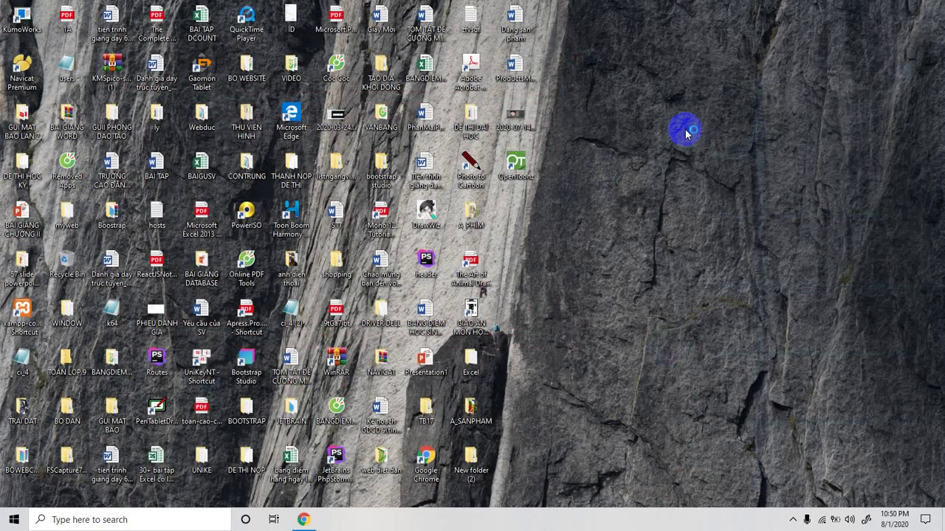
click(519, 165)
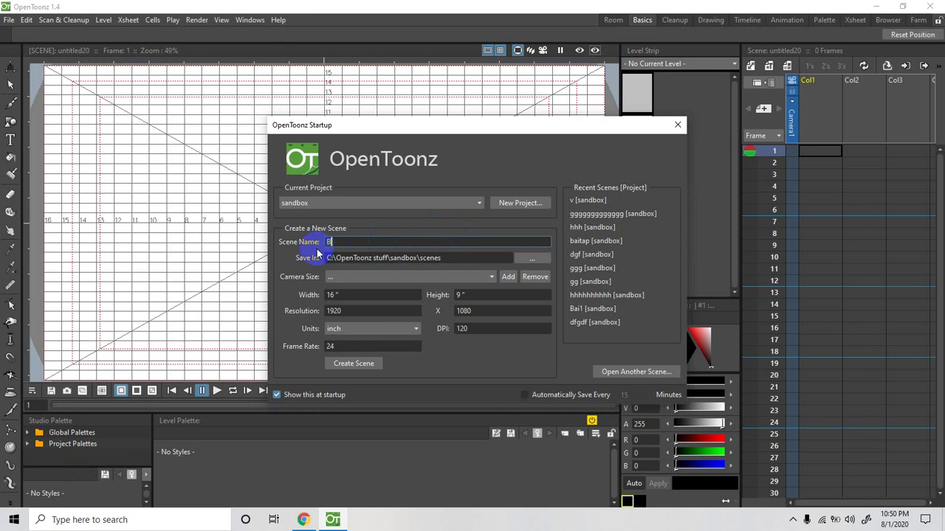
key(Return)
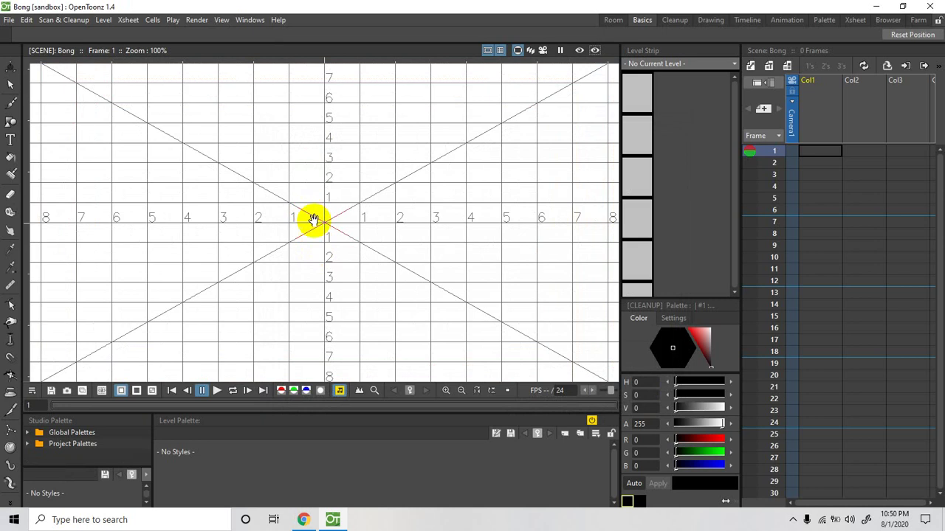
Step: Draw a short diagonal stroke with the Brush tool in the upper-left area of the camera frame
drag(312, 217, 318, 228)
scroll(319, 228, down, 1)
scroll(319, 228, down, 2)
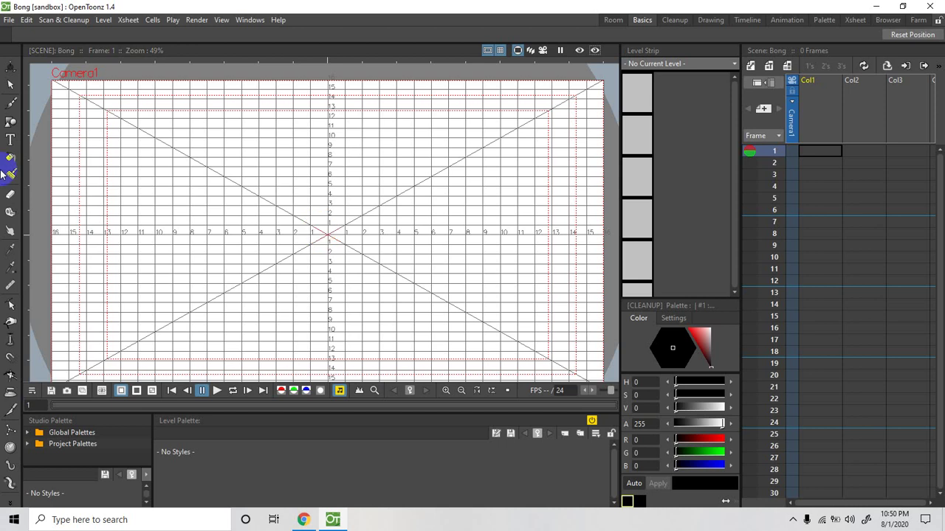
click(11, 106)
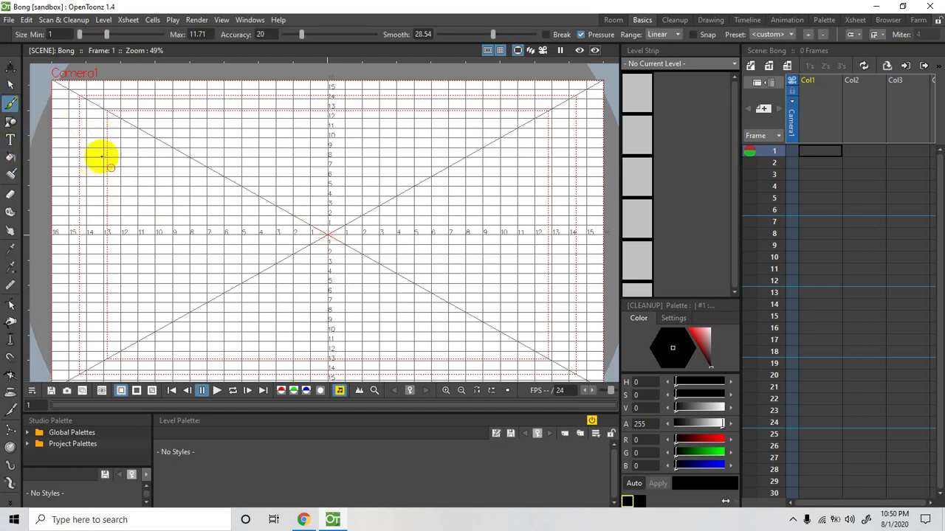
drag(101, 151, 148, 194)
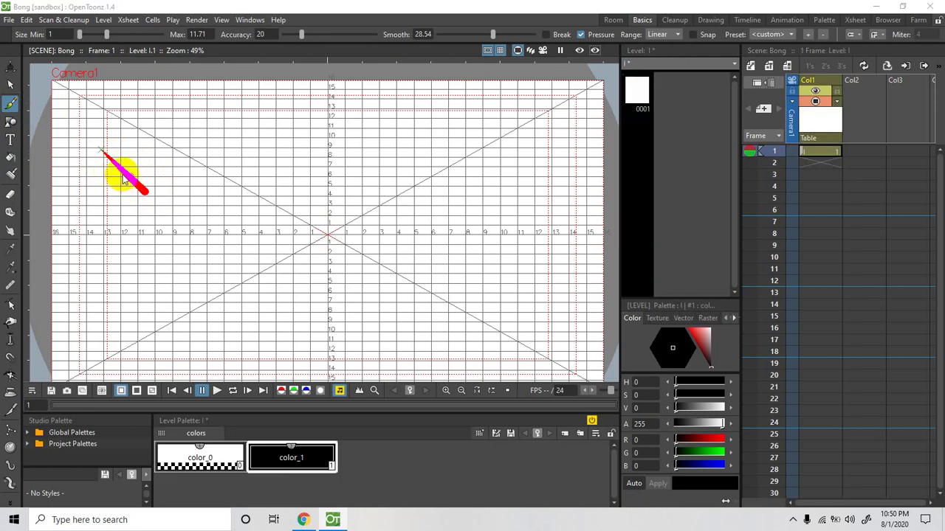
Step: Try to undo the brush stroke twice, dismissing the message each time
key(ctrl+z)
click(471, 270)
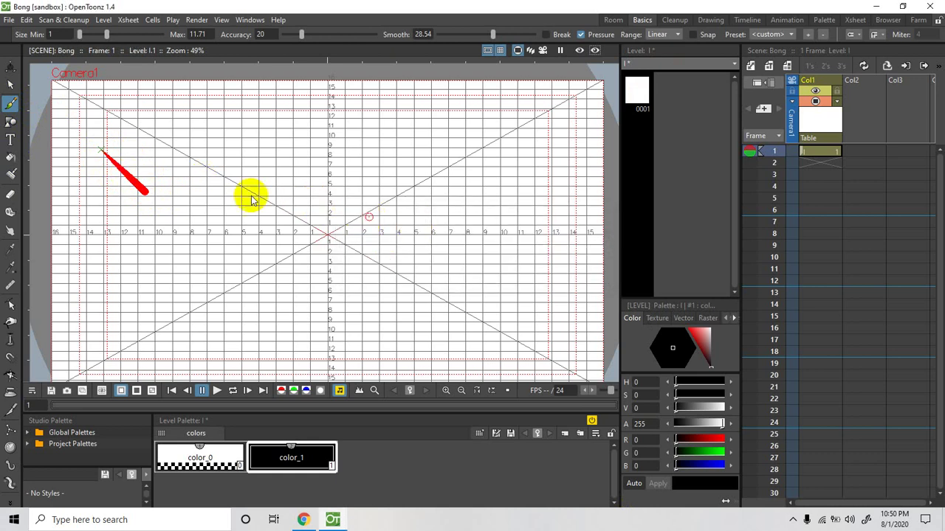
key(ctrl+z)
click(468, 267)
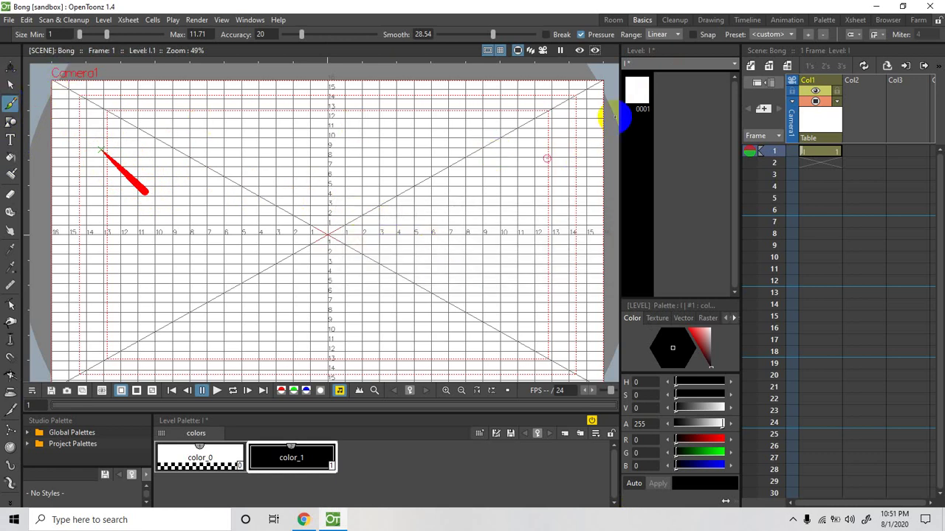
Step: Delete drawing 0001 in the Level Strip and remove its level column Col1 from the Xsheet
right_click(636, 94)
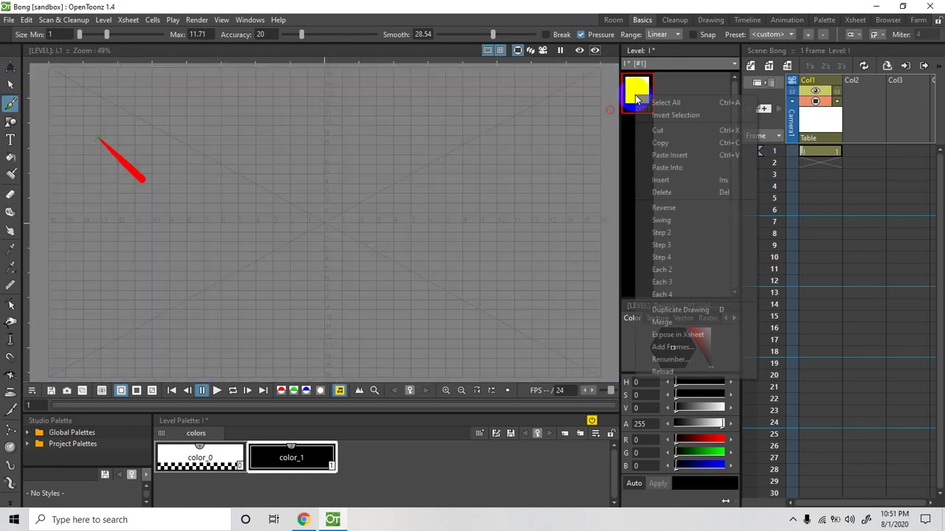
click(660, 193)
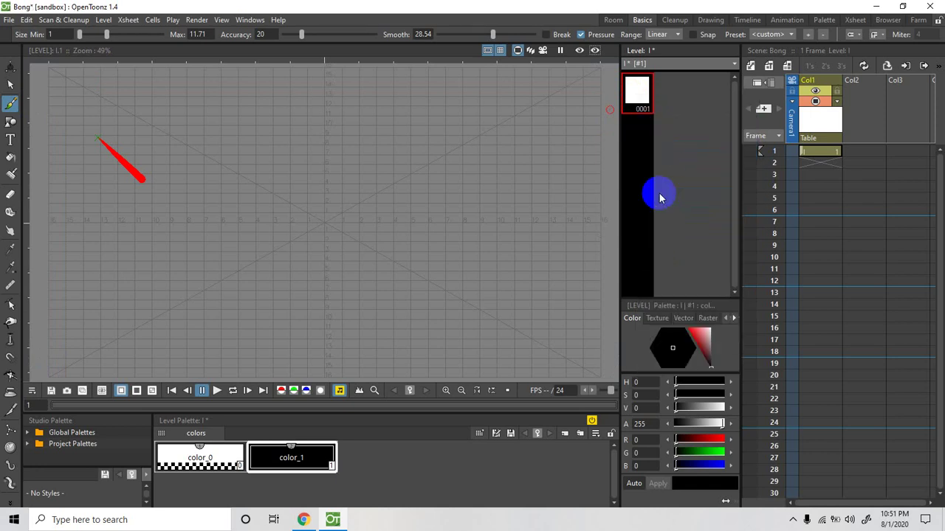
click(675, 65)
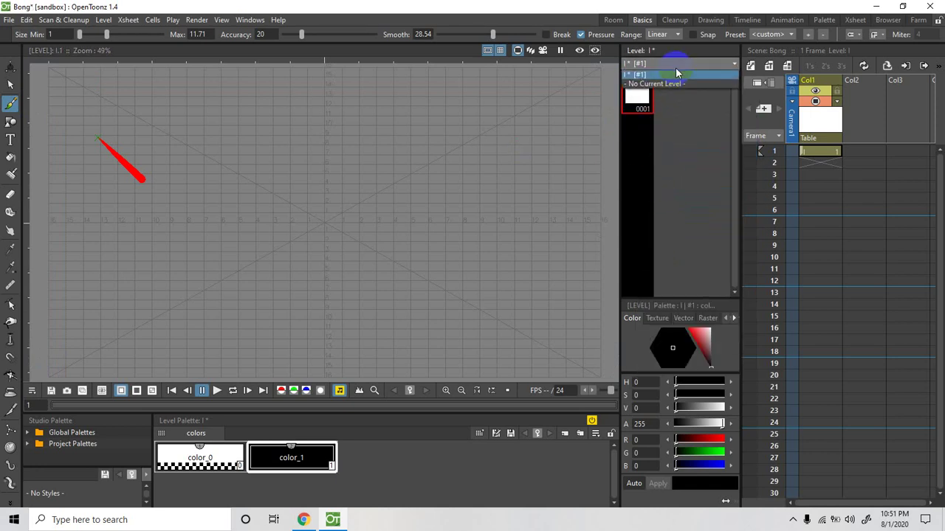
right_click(832, 122)
click(817, 178)
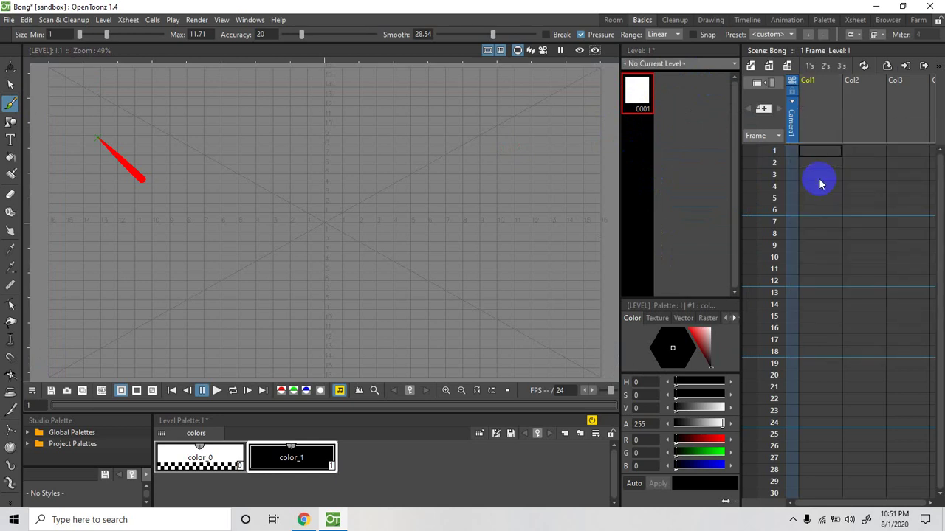
Step: Switch to the Selection tool and back to the Brush tool
click(11, 85)
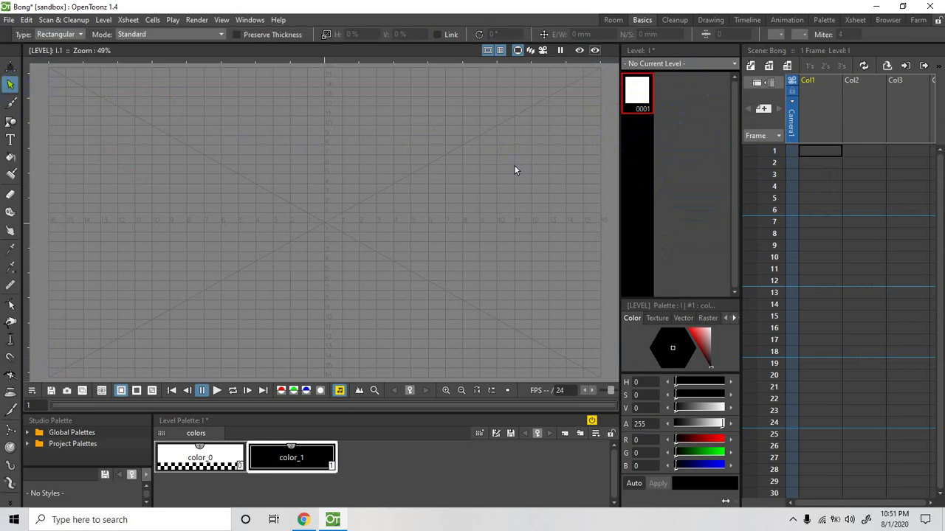
click(653, 145)
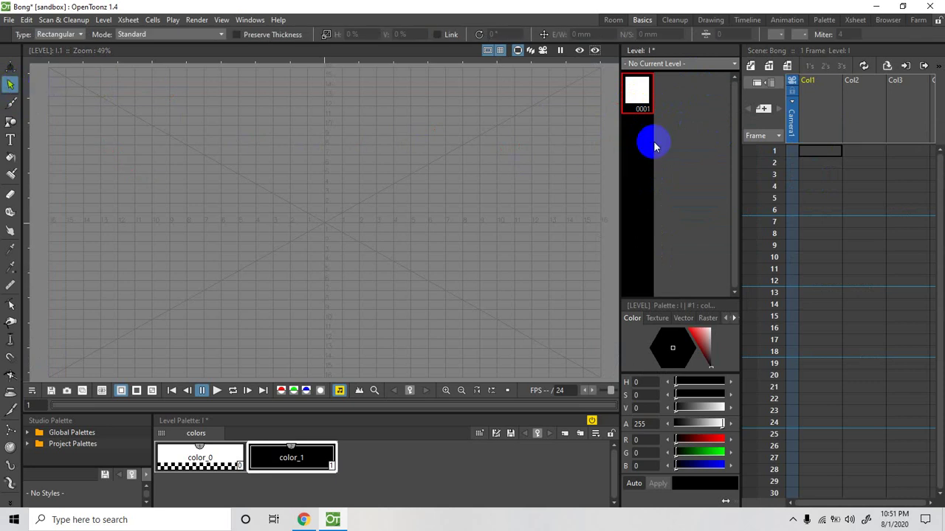
click(11, 108)
click(253, 38)
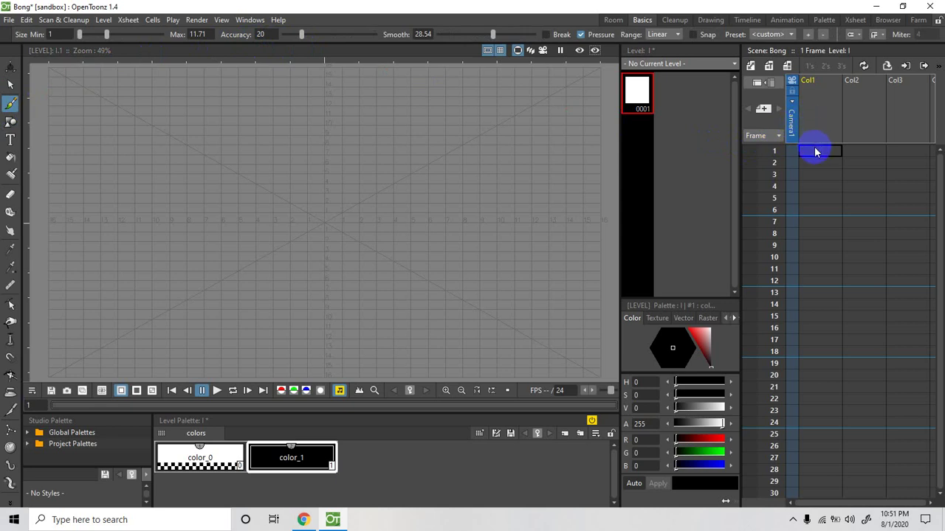
Step: Create a new Toonz Vector Level named J with frames from 1 to 1, and select frame 1 of Col1
click(753, 76)
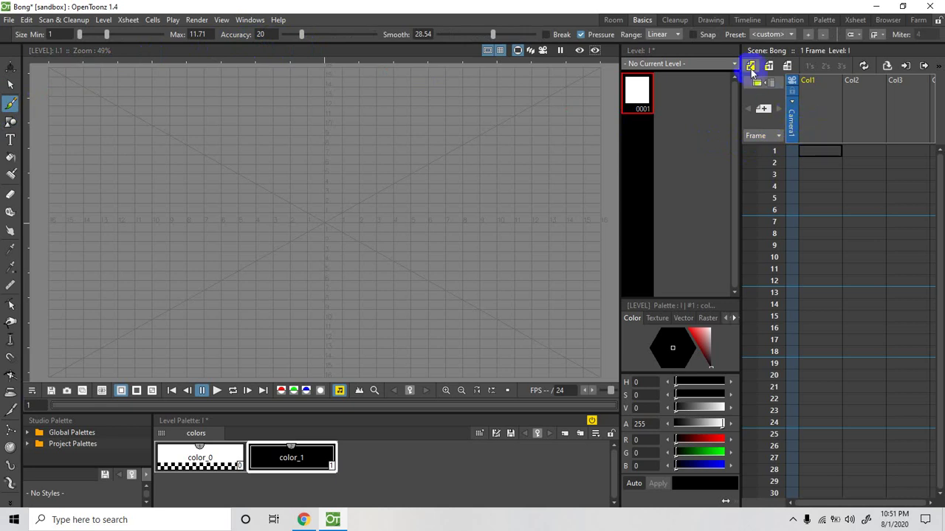
click(751, 68)
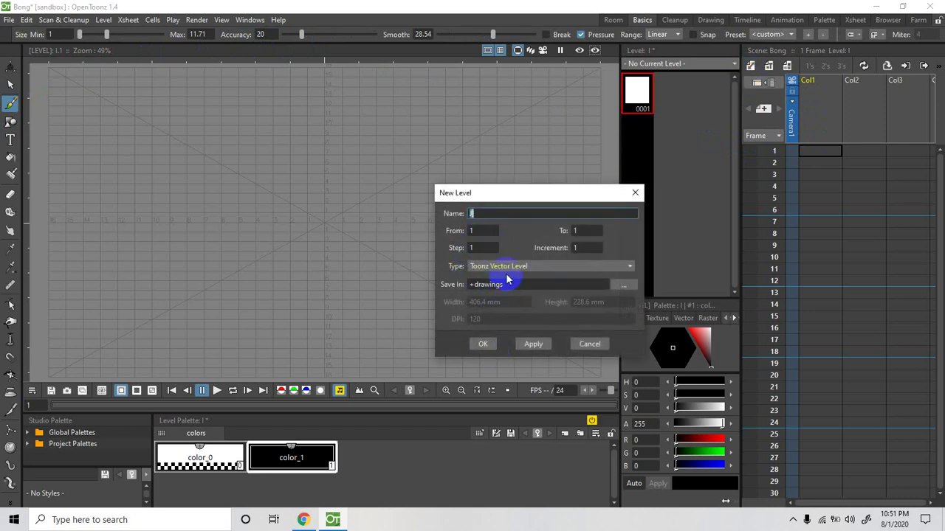
click(484, 347)
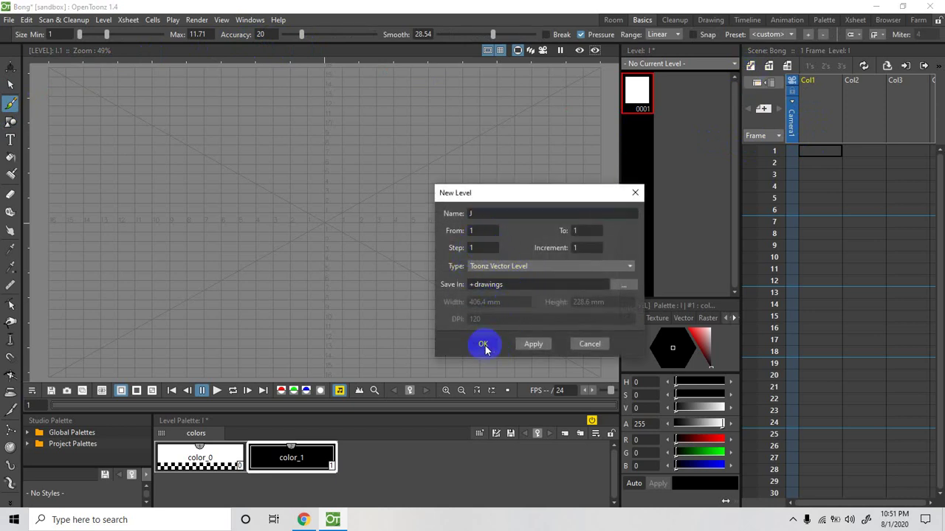
click(822, 152)
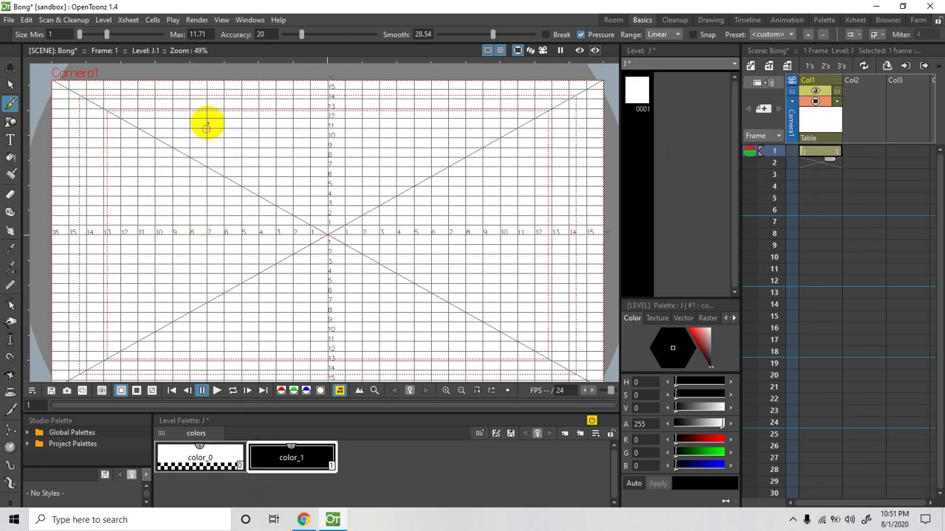
Step: Set the brush's maximum size to 23.43 and its accuracy to 47.89
click(107, 36)
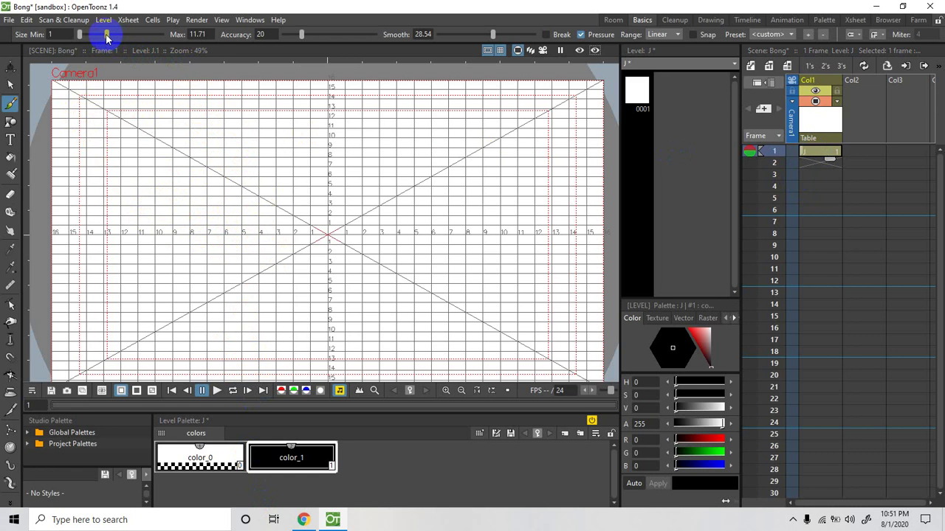
drag(108, 37, 154, 40)
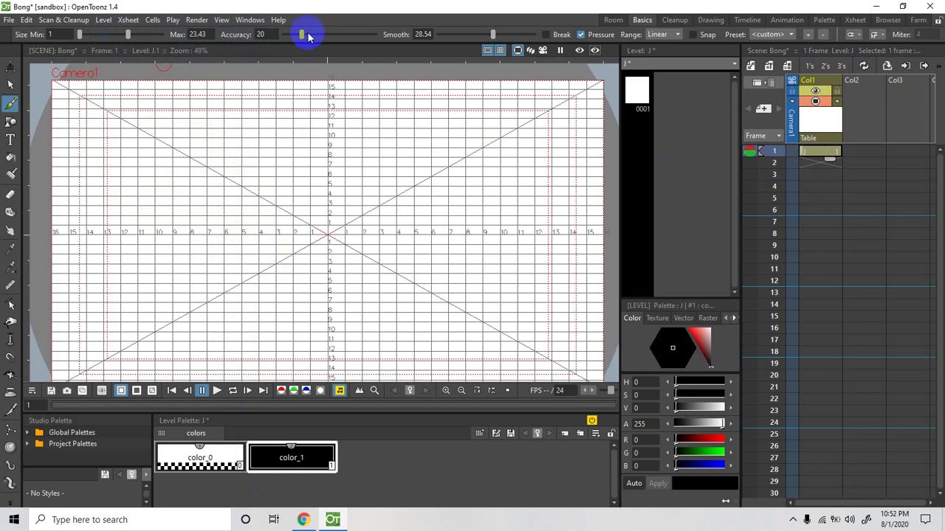
drag(302, 36, 328, 37)
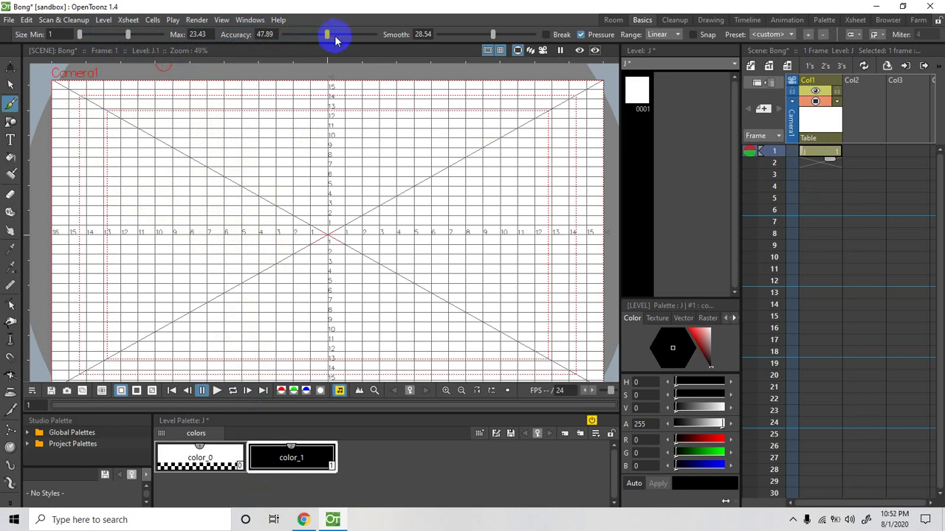
Step: Set the brush's smoothness to 32.7 and draw a wide curved stroke across the canvas on frame 1 of level J
drag(493, 37, 501, 36)
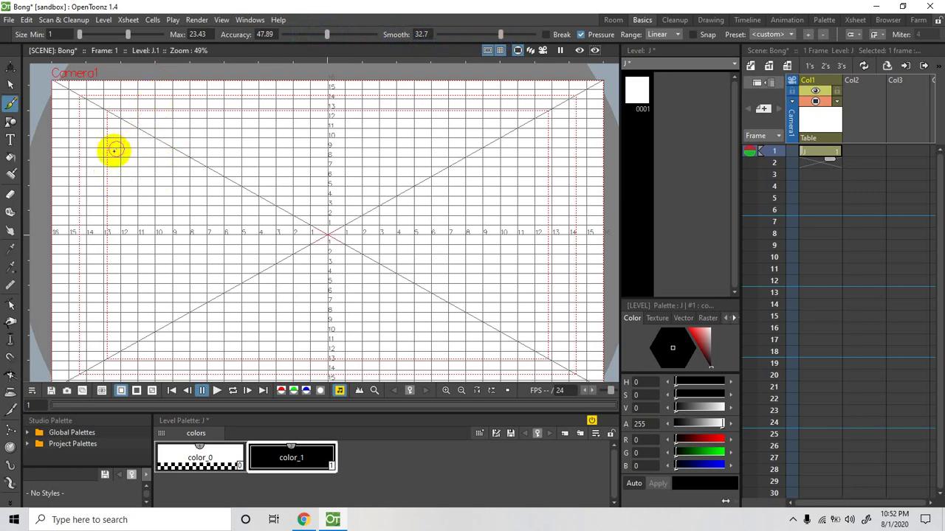
mouse_move(86, 143)
mouse_down()
mouse_move(217, 211)
mouse_move(363, 248)
mouse_move(448, 251)
mouse_move(501, 233)
mouse_up()
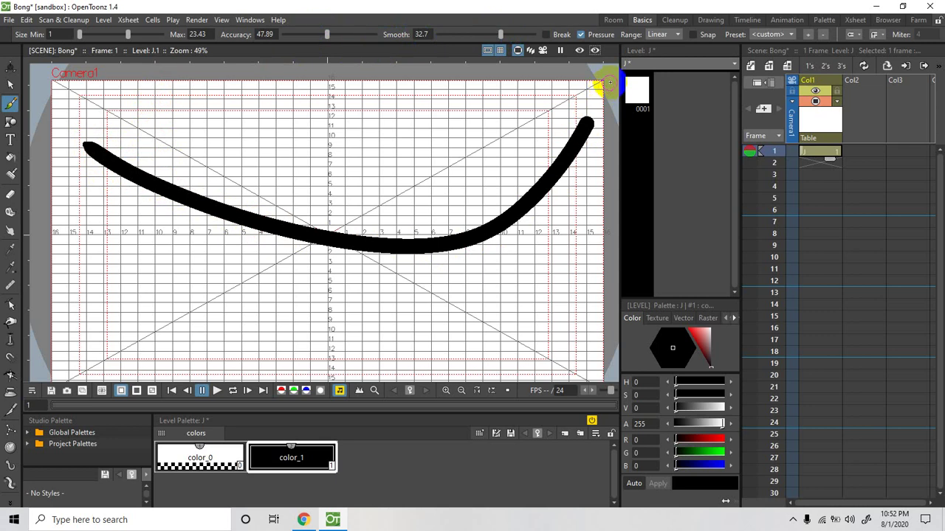
drag(294, 216, 537, 190)
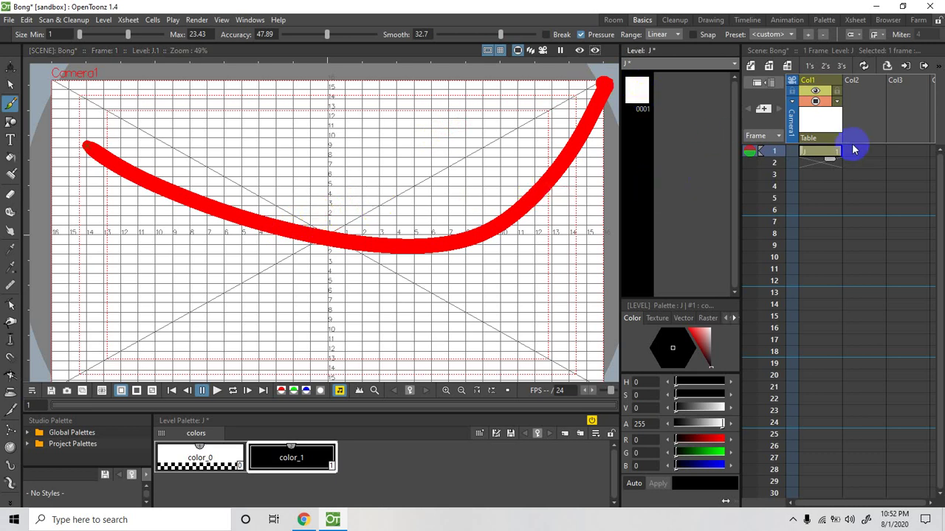
Step: Open drawing 0001 from the Level Strip, try to draw over its curve, and switch to the Control Point Editor
click(636, 94)
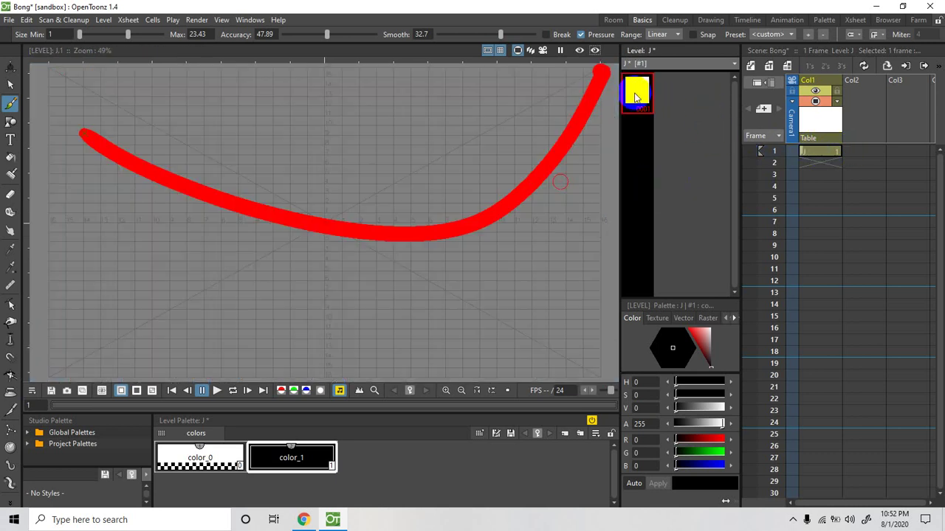
mouse_move(563, 152)
mouse_down()
mouse_move(502, 200)
mouse_move(84, 137)
mouse_up()
mouse_move(517, 171)
mouse_down()
mouse_move(574, 142)
mouse_move(211, 194)
mouse_up()
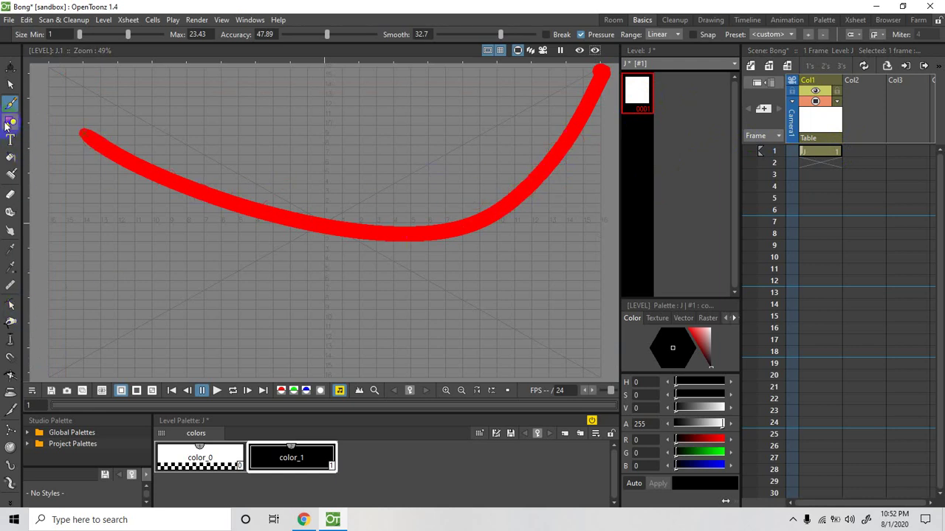
click(10, 304)
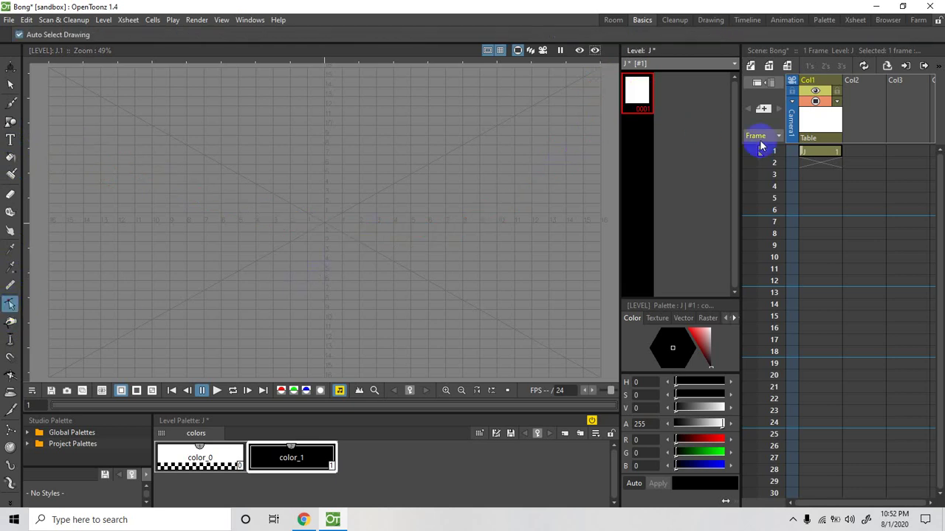
Step: Check level J's drawing 0001 in the Level Strip and select the empty frame 2 of Col1
click(819, 151)
click(818, 162)
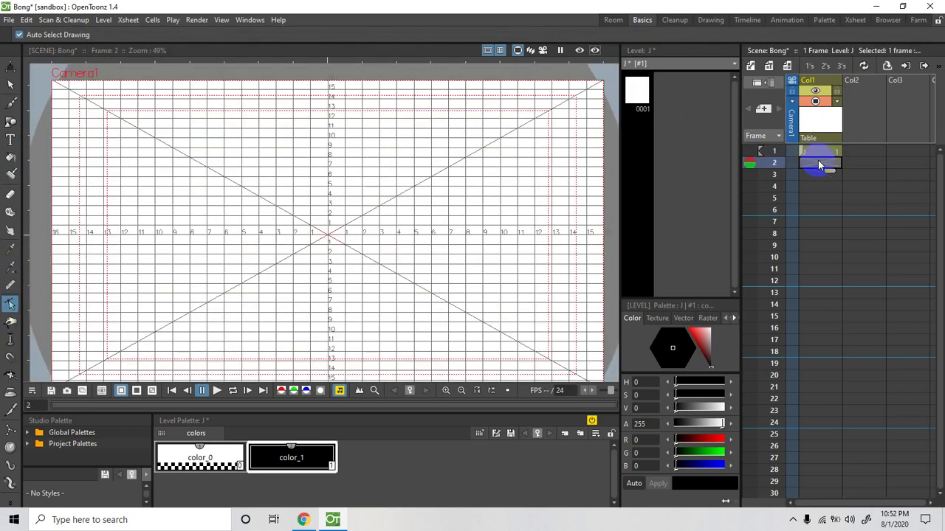
click(644, 110)
click(819, 164)
click(636, 91)
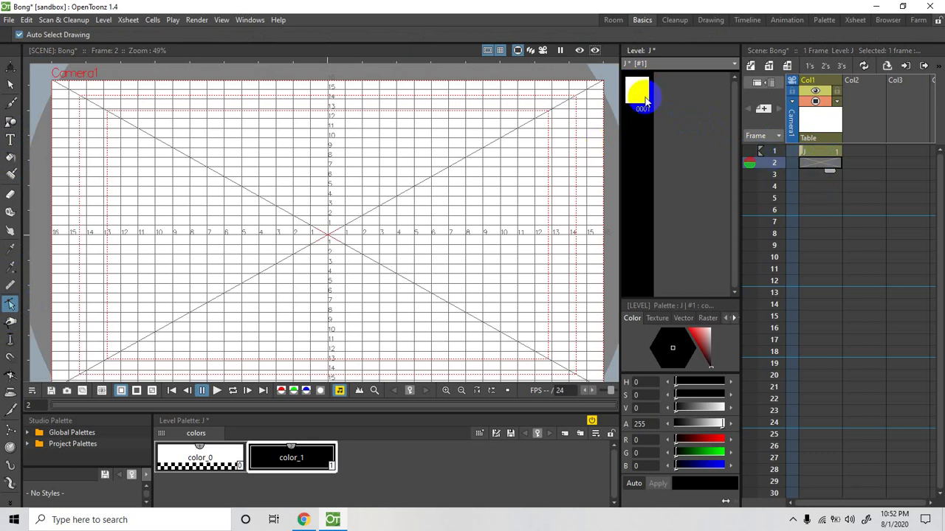
click(635, 65)
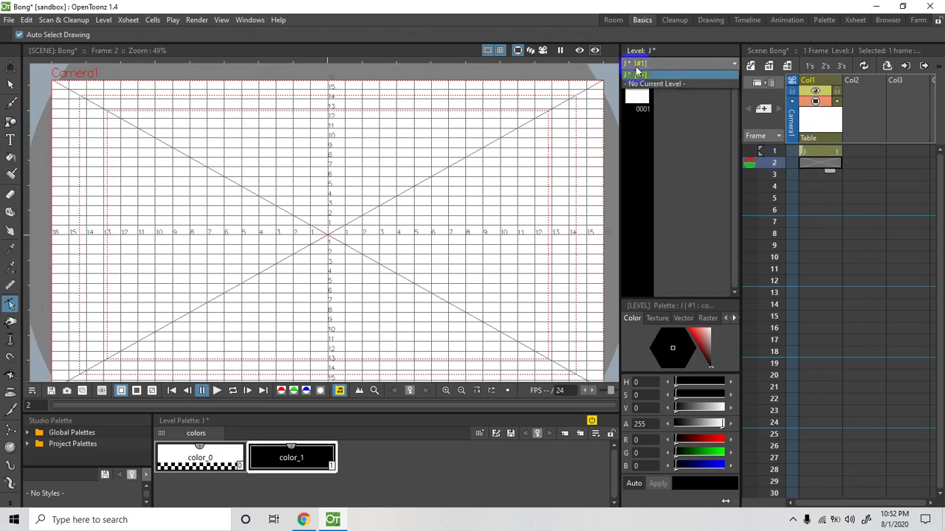
click(633, 75)
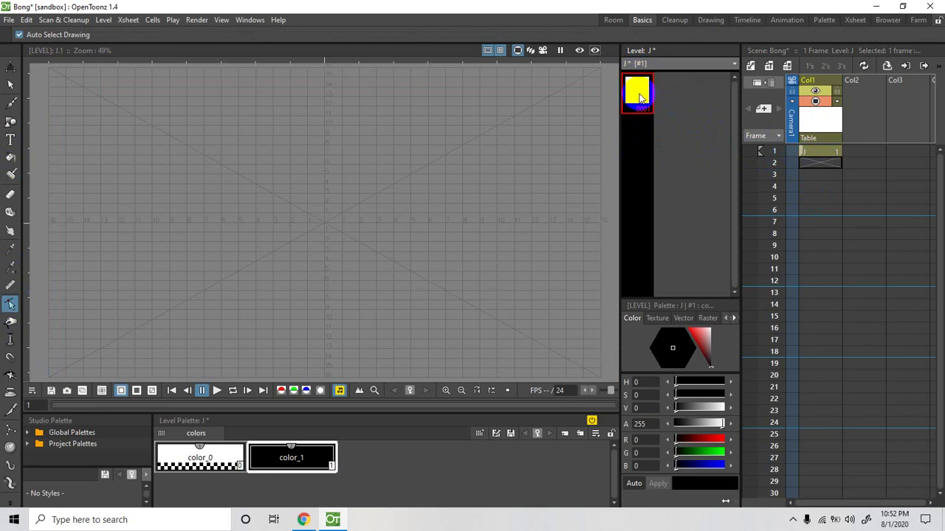
click(686, 207)
click(824, 163)
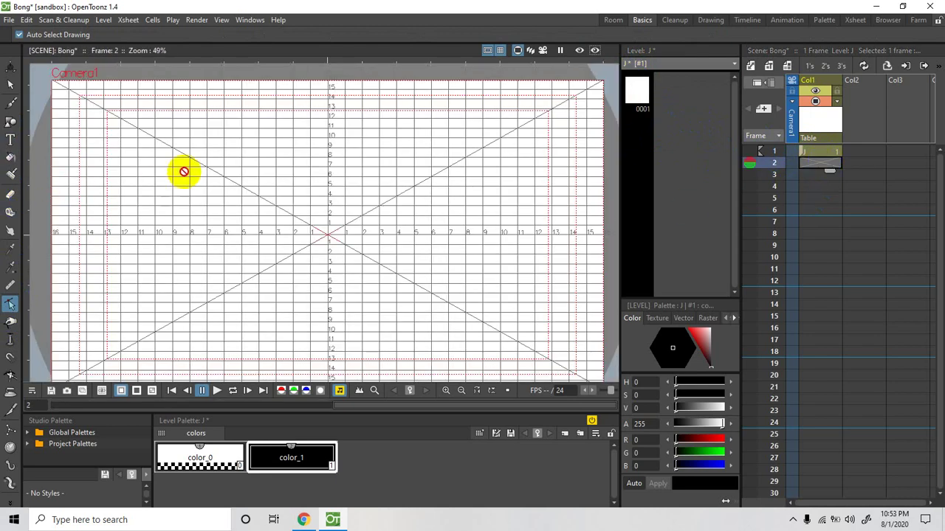
Step: Try to draw a wide U-shaped Brush stroke across the canvas on frame 2 of Col1
click(10, 139)
click(11, 103)
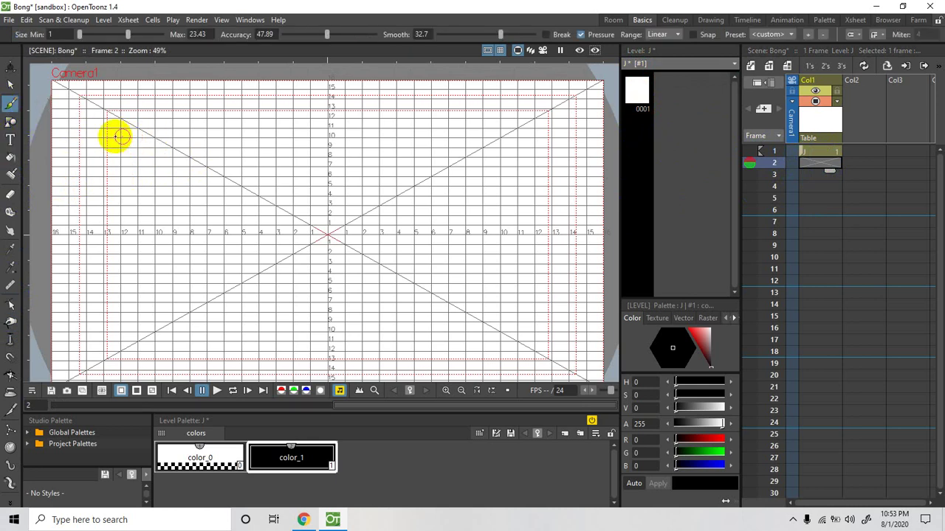
drag(112, 155, 99, 131)
mouse_move(143, 185)
mouse_down()
mouse_move(228, 242)
mouse_move(297, 261)
mouse_move(358, 259)
mouse_move(415, 248)
mouse_move(510, 200)
mouse_move(610, 107)
mouse_up()
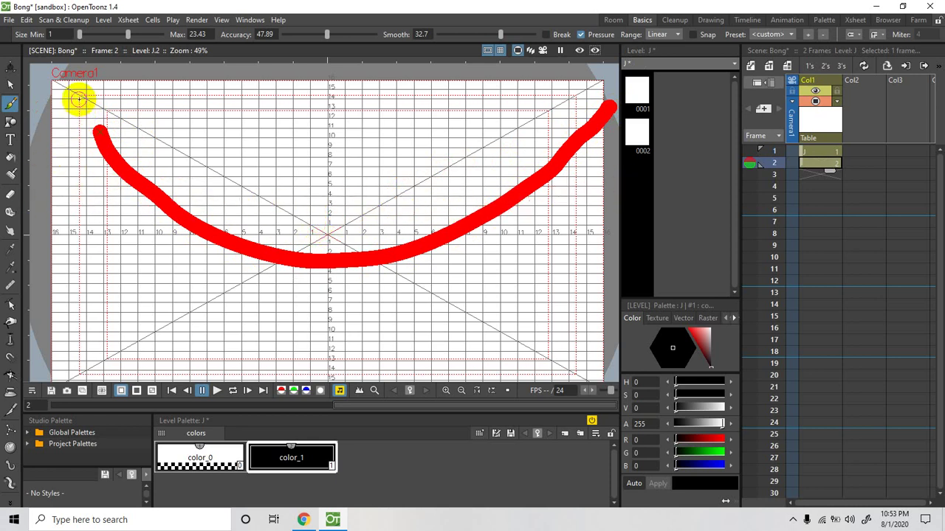
Step: Redraw the wide U-shaped curve on frame 2 of Col1, undoing a short trial stroke near the canvas's upper-left corner
mouse_move(78, 97)
mouse_down()
mouse_move(91, 133)
mouse_move(120, 155)
mouse_up()
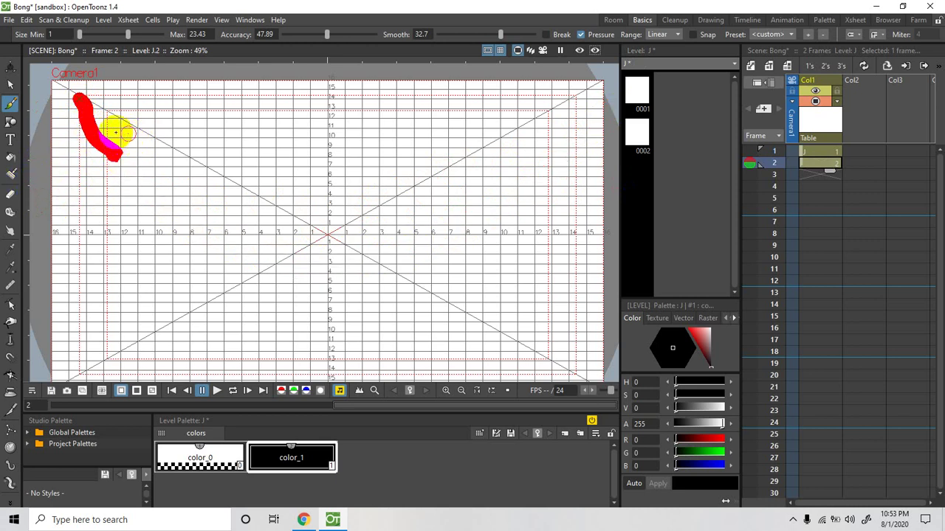
key(ctrl+z)
mouse_move(82, 113)
mouse_down()
mouse_move(94, 146)
mouse_move(148, 194)
mouse_move(236, 233)
mouse_up()
mouse_move(408, 248)
mouse_down()
mouse_move(467, 236)
mouse_move(531, 207)
mouse_move(574, 159)
mouse_move(620, 81)
mouse_up()
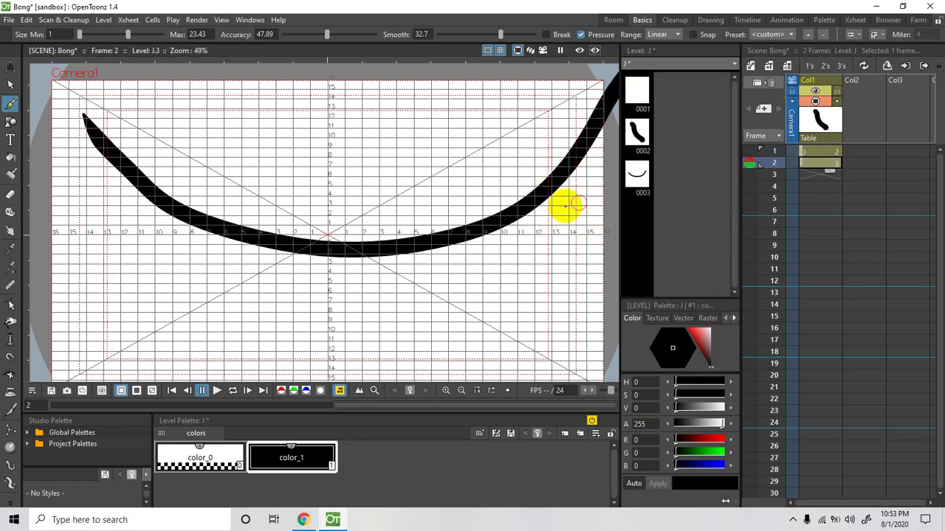
Step: View drawing 0003 on its own and the drawing on frame 1 of Col1
click(638, 179)
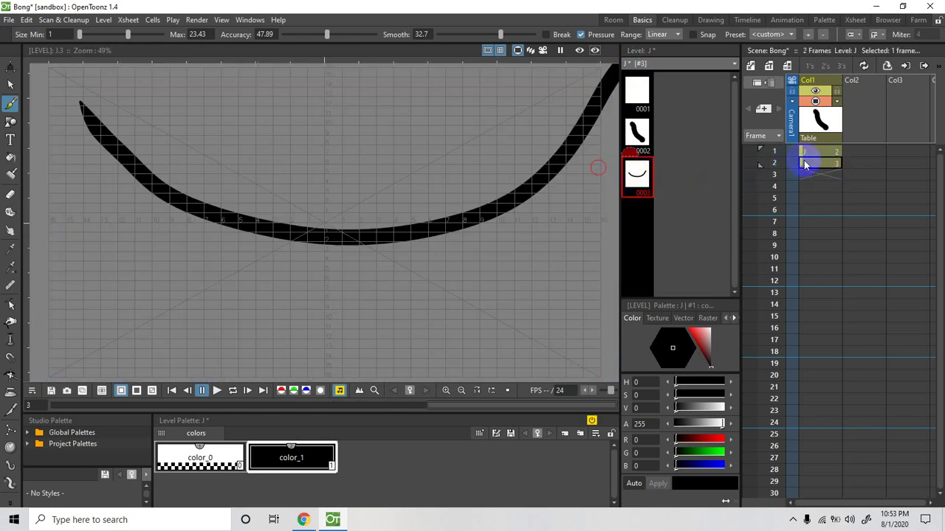
drag(810, 165, 631, 131)
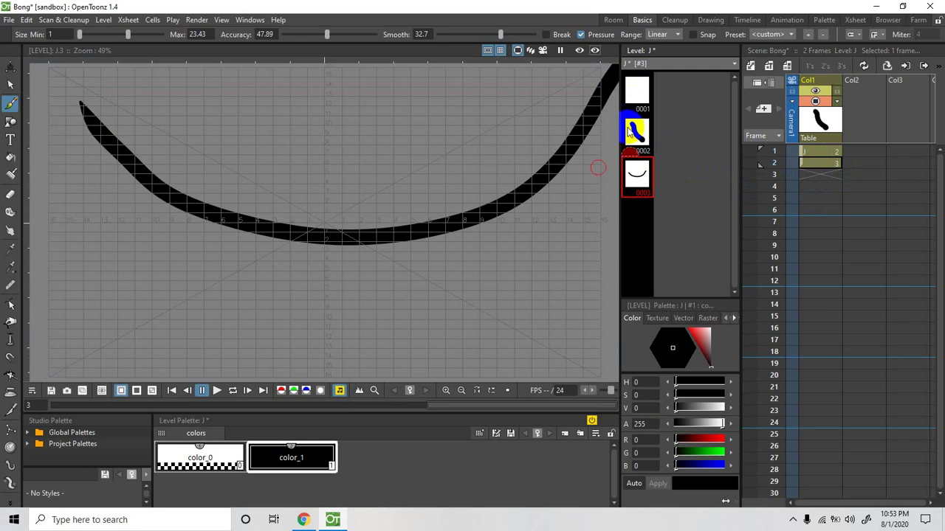
click(818, 152)
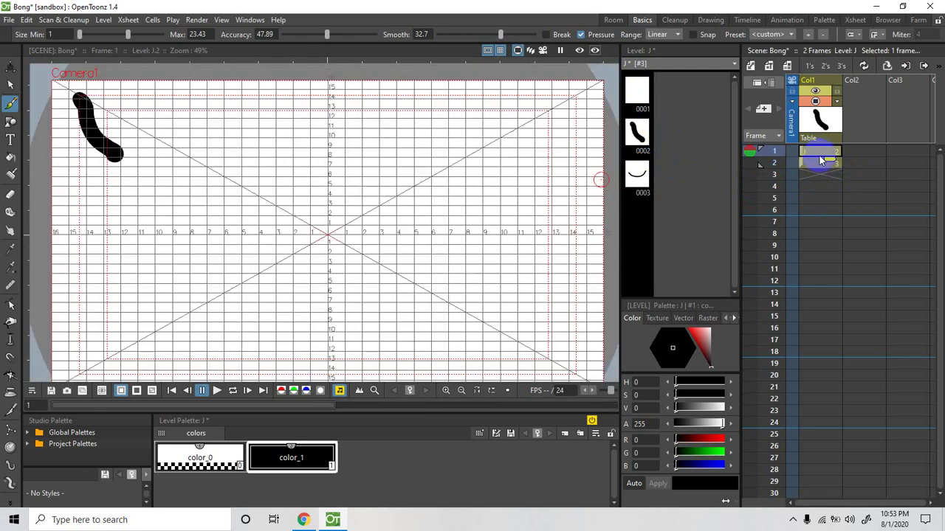
Step: Extend the U-shaped drawing in Col1 from frame 2 through frame 53
click(821, 165)
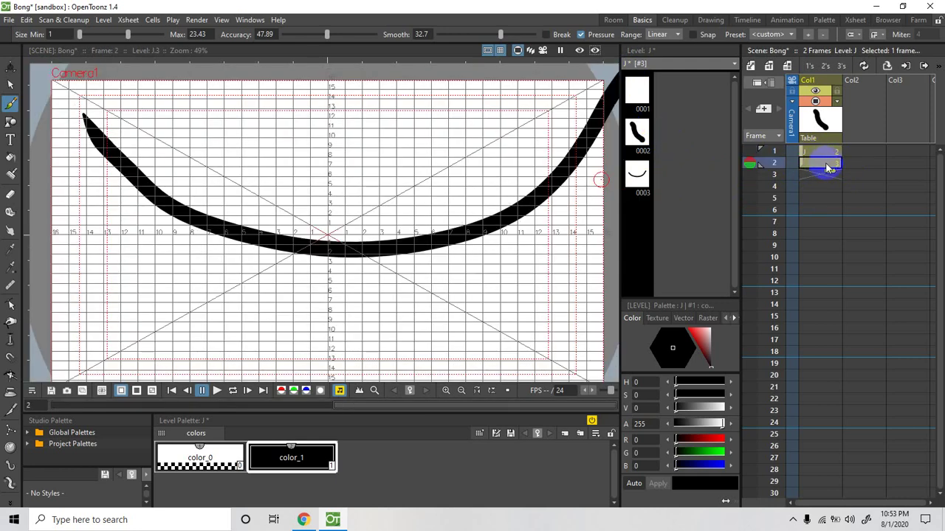
drag(832, 175, 839, 493)
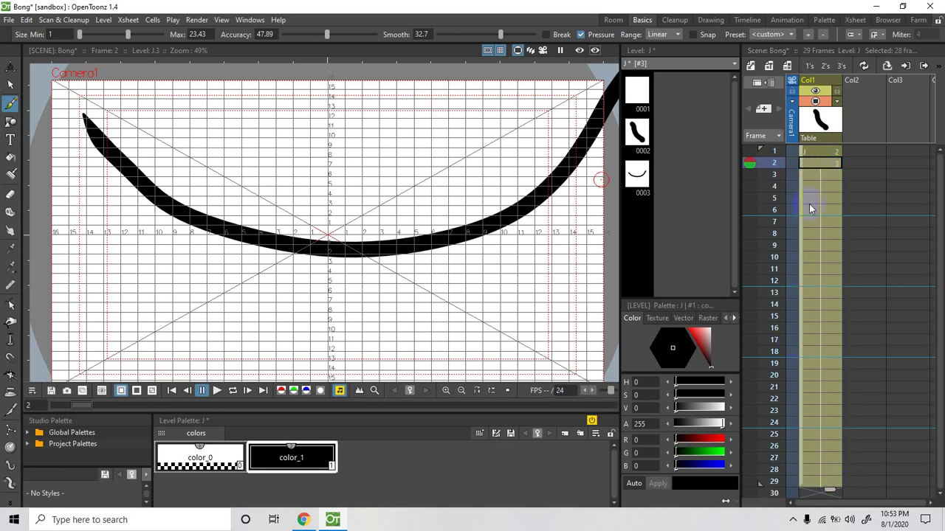
mouse_move(828, 488)
mouse_down()
mouse_move(812, 359)
mouse_move(825, 352)
mouse_move(828, 519)
mouse_move(826, 493)
mouse_up()
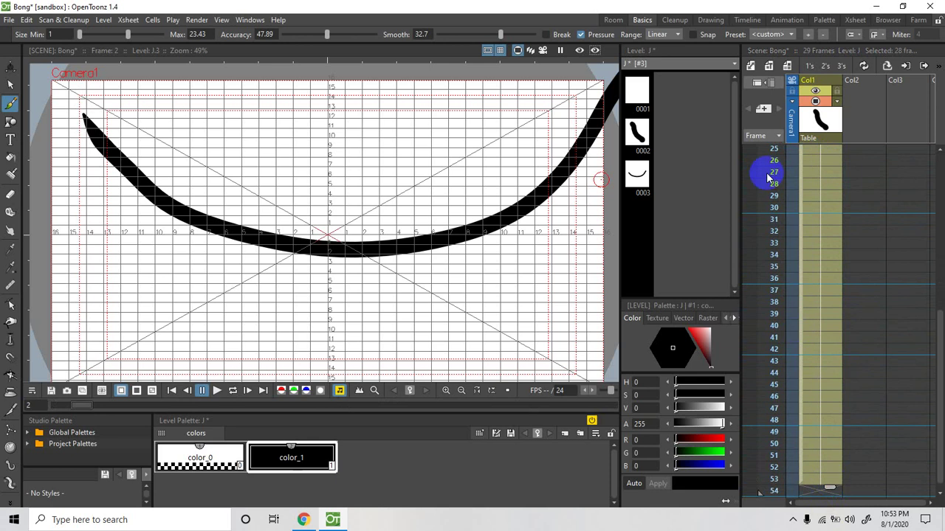
Step: Create a Toonz Vector Level named Bong with frames from 1 to 1 at frame 26 of Col2
click(859, 111)
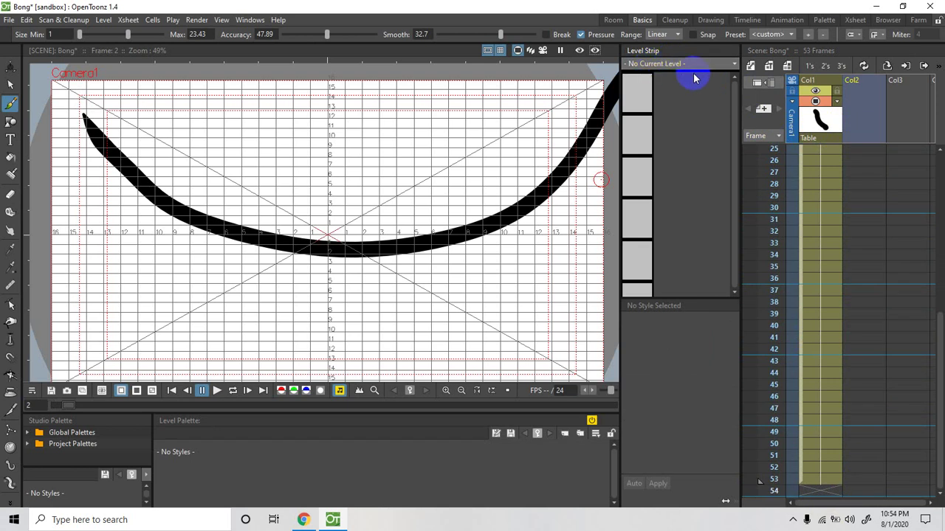
click(815, 161)
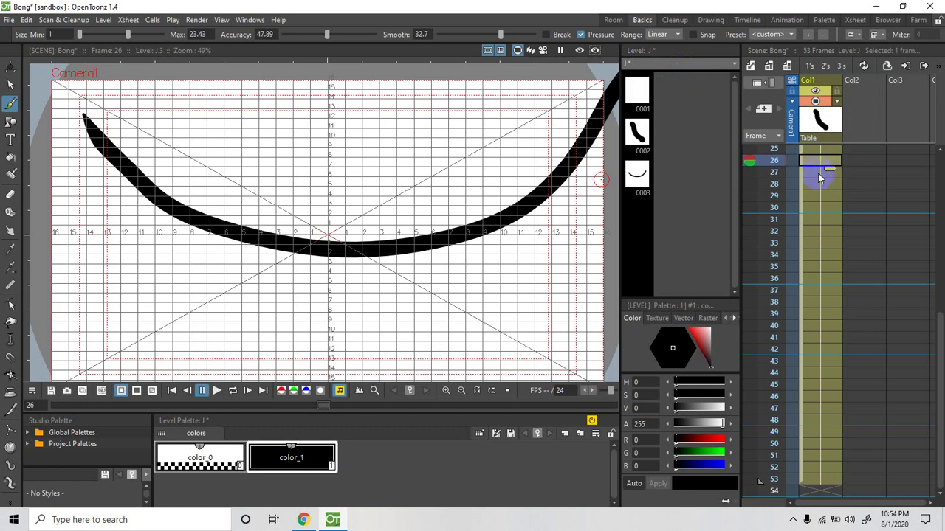
click(867, 123)
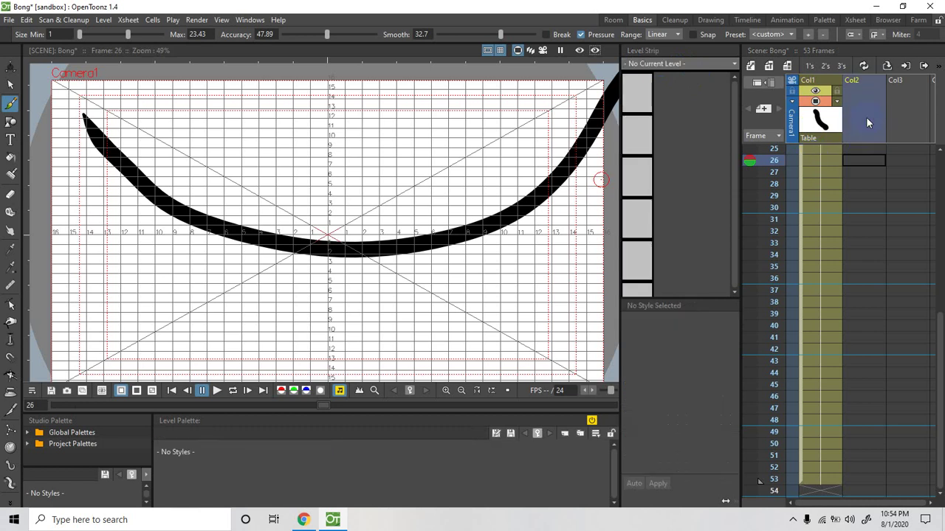
click(858, 164)
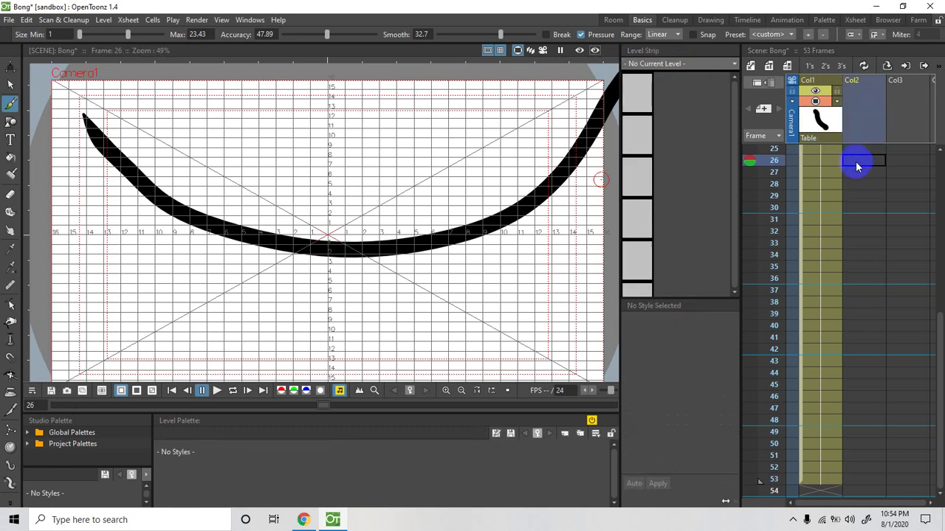
click(750, 66)
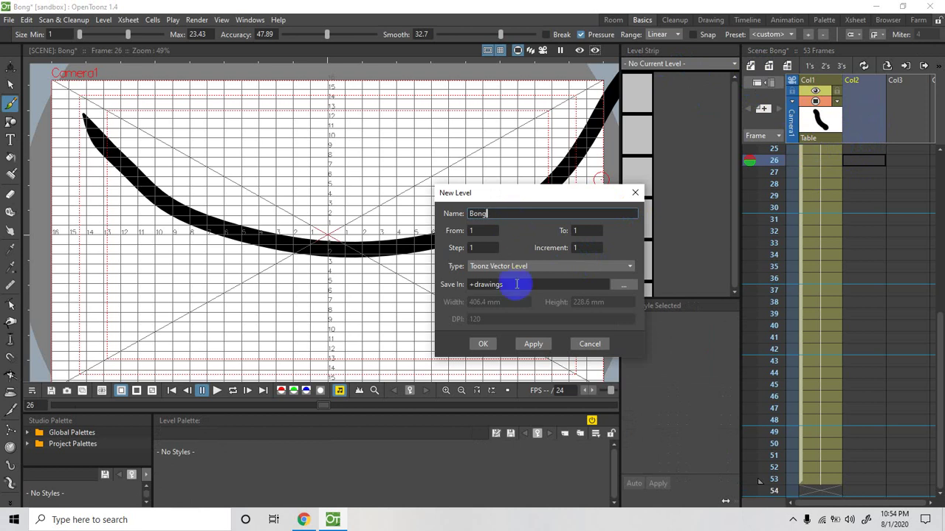
click(533, 344)
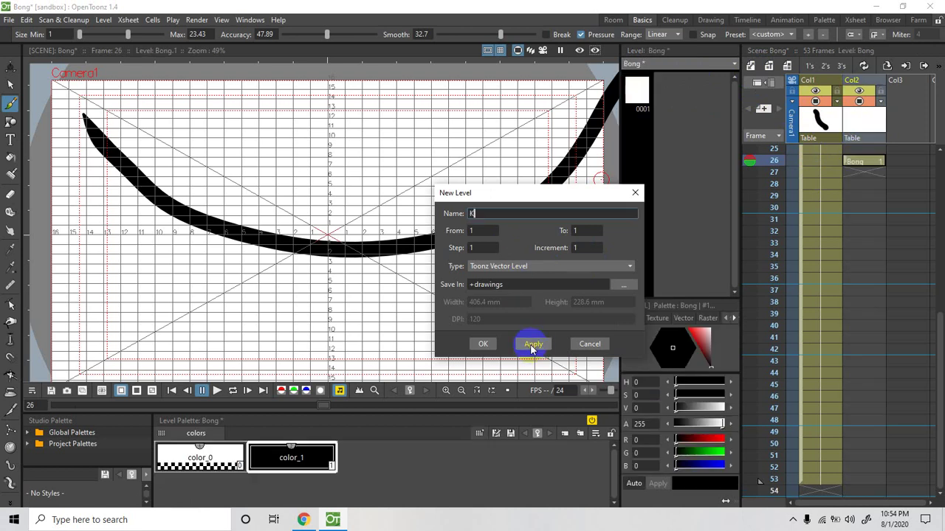
click(635, 193)
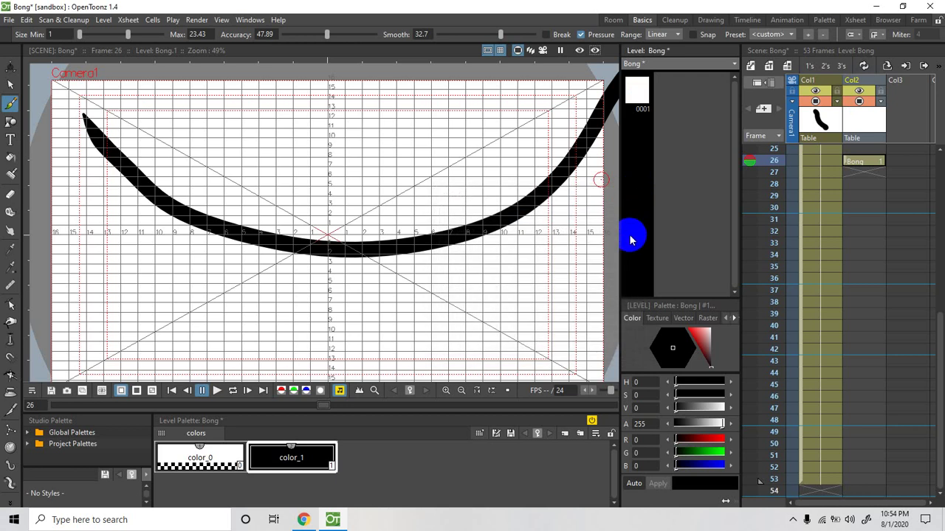
Step: Try a small Brush circle above the curve on frame 26 of Col2, switch to the Selection tool, and undo the circle
click(858, 158)
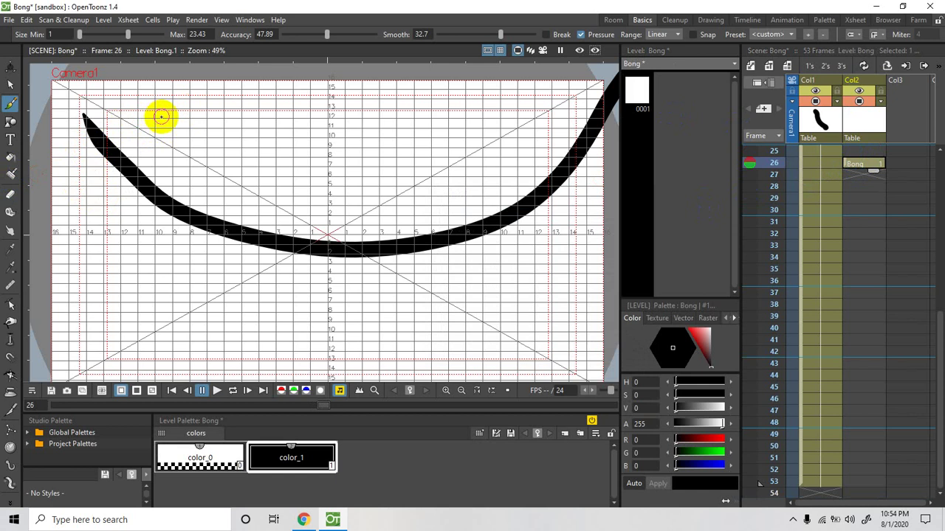
mouse_move(164, 115)
mouse_down()
mouse_move(139, 115)
mouse_move(117, 139)
mouse_move(133, 160)
mouse_move(168, 167)
mouse_move(190, 140)
mouse_move(177, 111)
mouse_move(154, 112)
mouse_up()
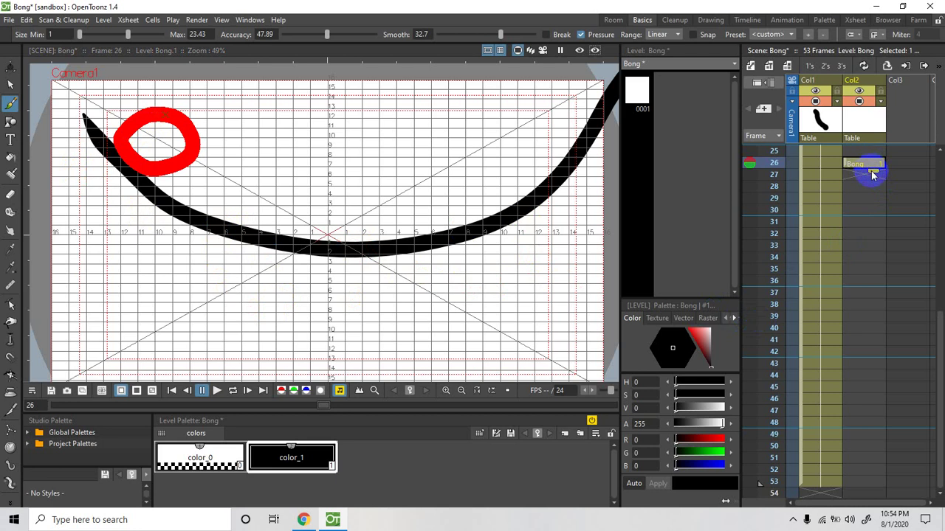
click(10, 84)
key(ctrl+z)
Step: Extend the Bong drawing in Col2 from frame 26 through frame 53
click(861, 161)
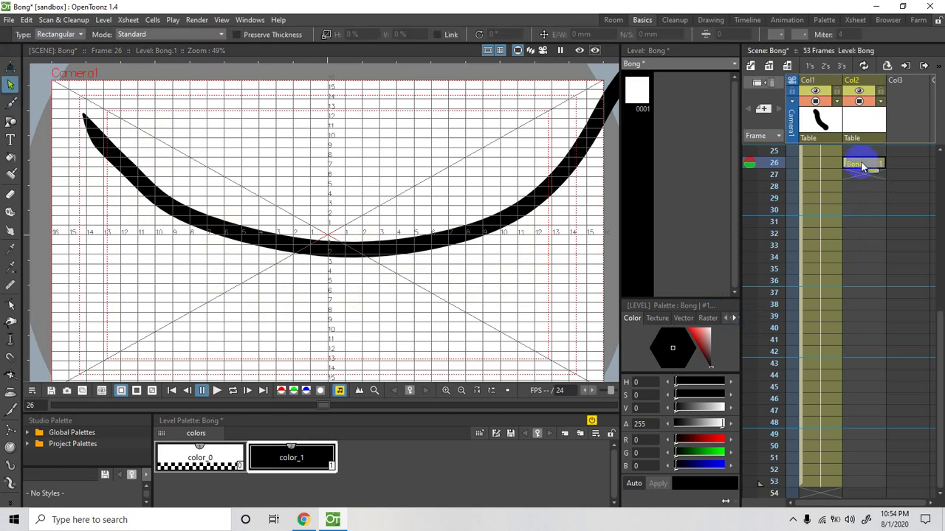
drag(873, 173, 881, 488)
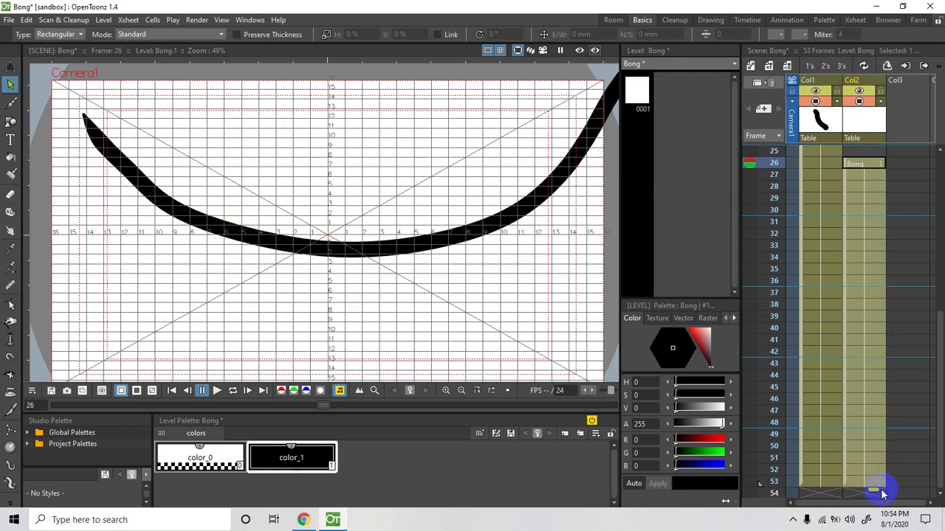
click(854, 162)
Step: View Bong's drawing 0001 on its own and select the empty frame 25 of Col2
click(639, 90)
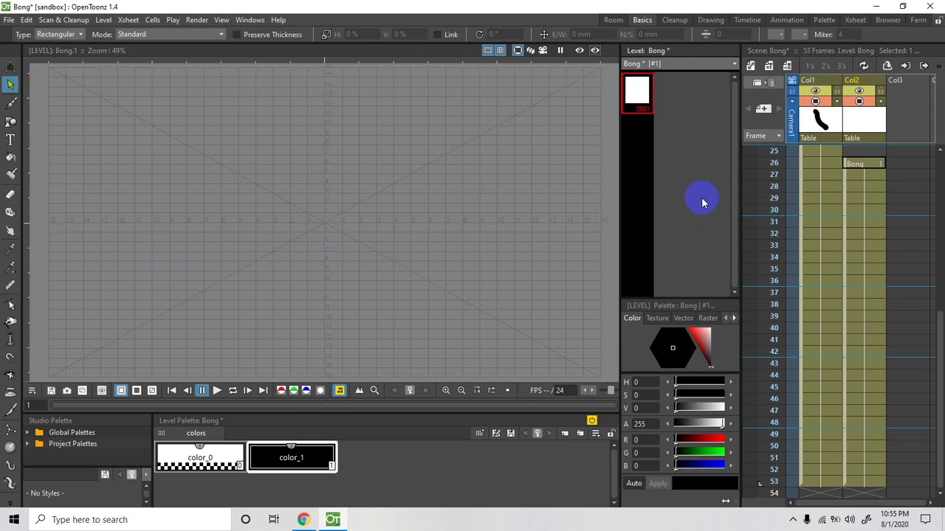
click(883, 167)
click(868, 151)
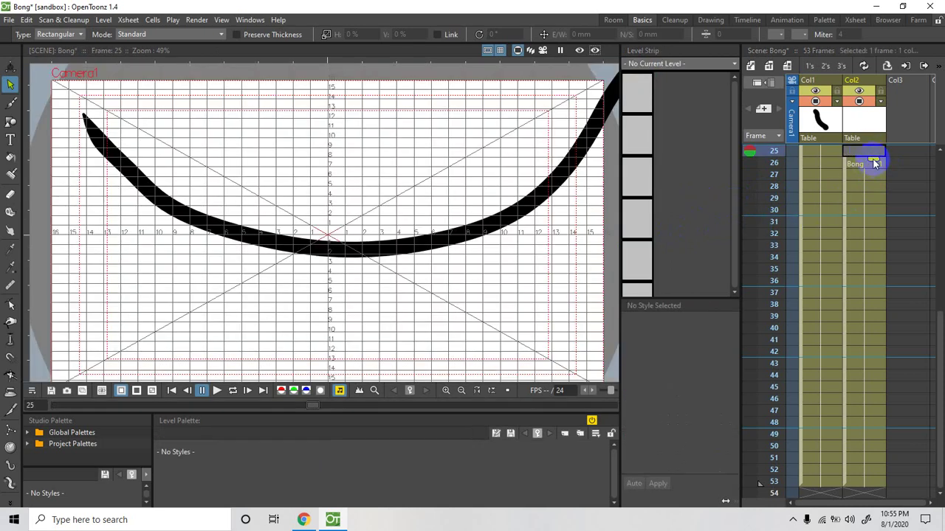
drag(347, 164, 167, 108)
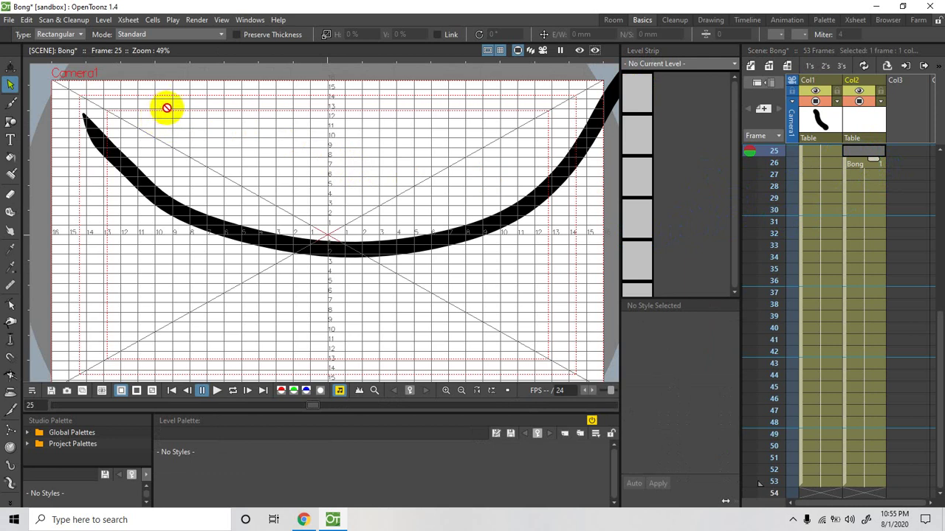
Step: Draw a small Brush circle above the curve's left end on empty frame 25 of Col2, and view Bong's drawing 0002
click(10, 103)
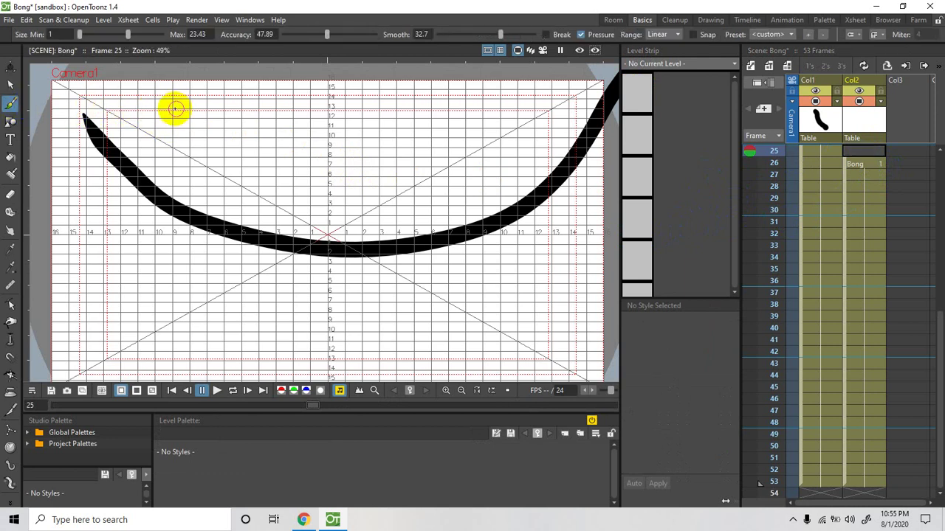
mouse_move(158, 106)
mouse_down()
mouse_move(121, 115)
mouse_move(118, 137)
mouse_move(135, 158)
mouse_move(182, 147)
mouse_move(181, 119)
mouse_move(145, 103)
mouse_up()
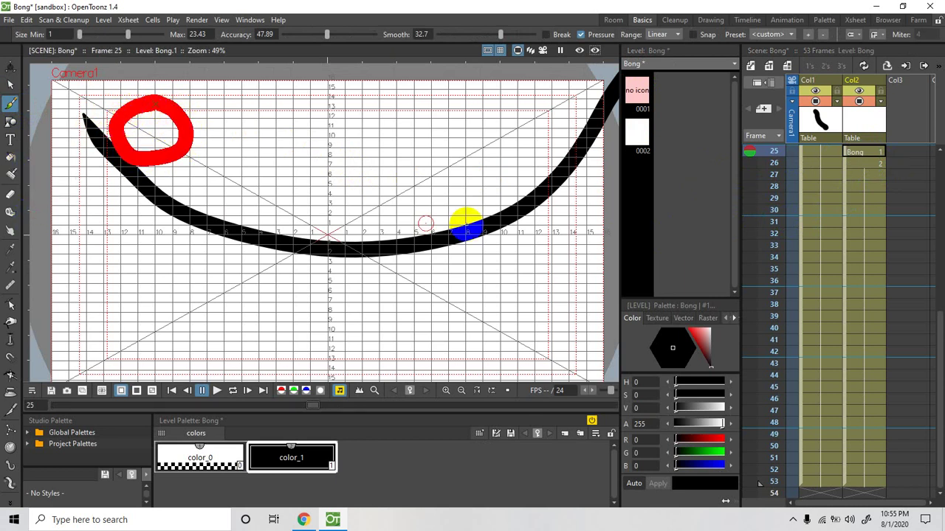
click(636, 135)
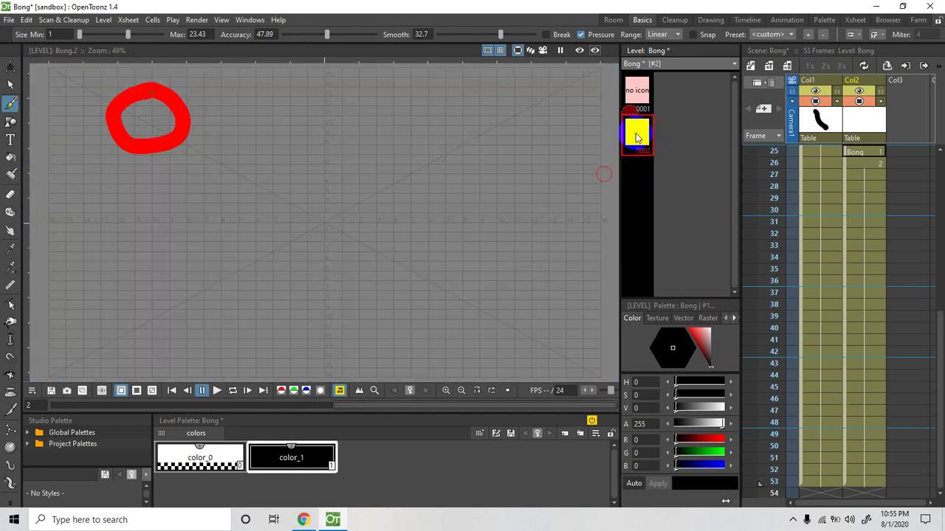
Step: Extend Bong's drawing 1 in Col2 from frame 25 through frame 53, set a key on frame 25, and activate the Animate tool
click(881, 154)
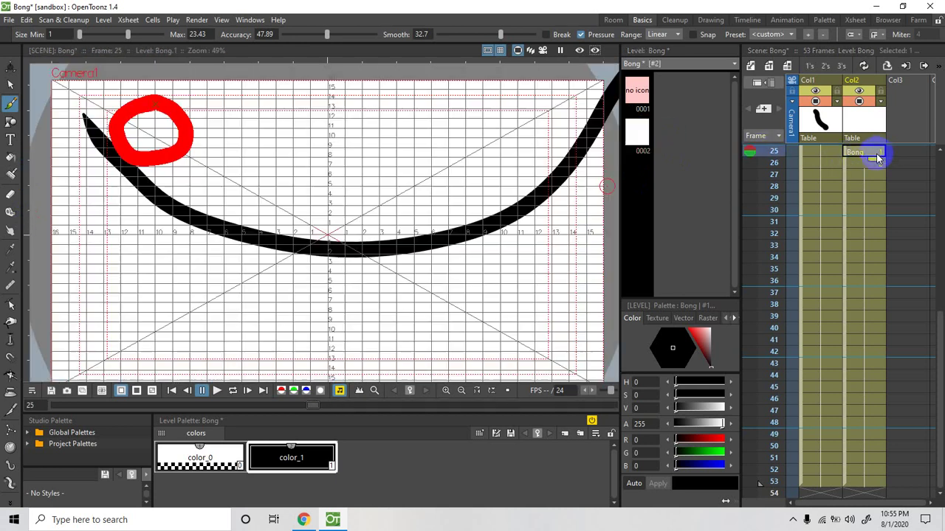
drag(875, 171, 877, 492)
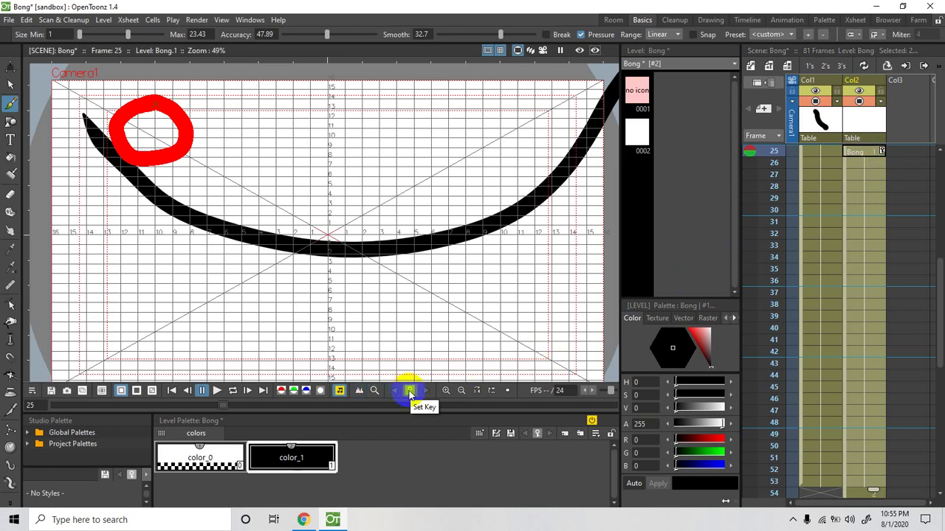
click(10, 67)
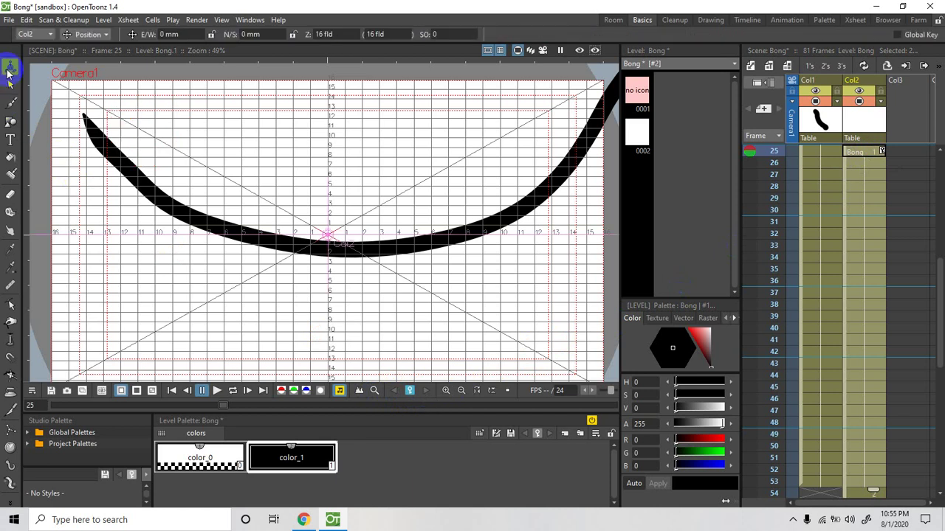
click(858, 159)
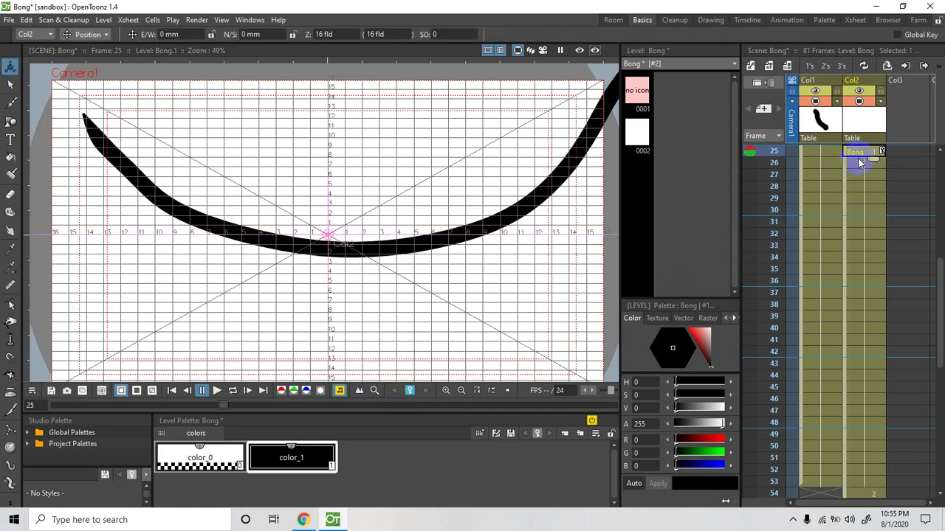
click(865, 153)
Step: Delete the contents of Bong's drawings 0001 and 0002 in the Level Strip
click(685, 121)
click(639, 140)
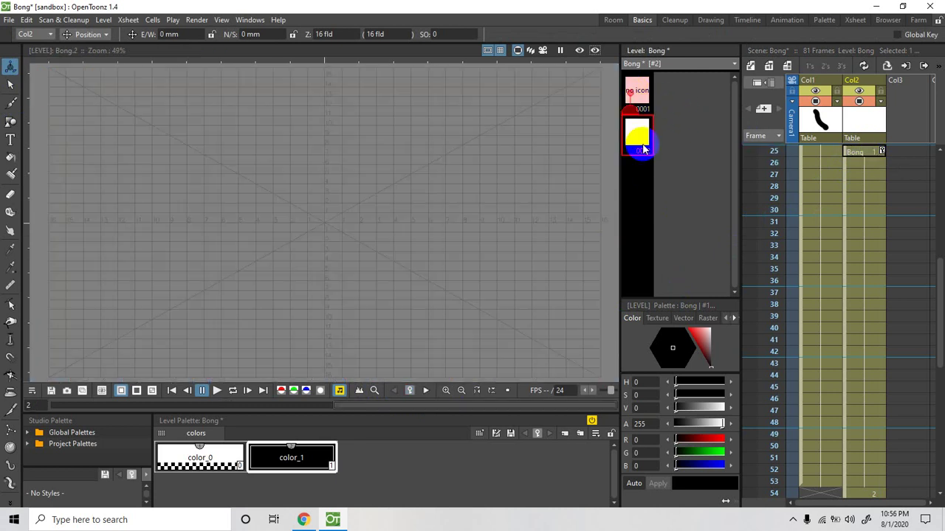
click(638, 104)
right_click(639, 105)
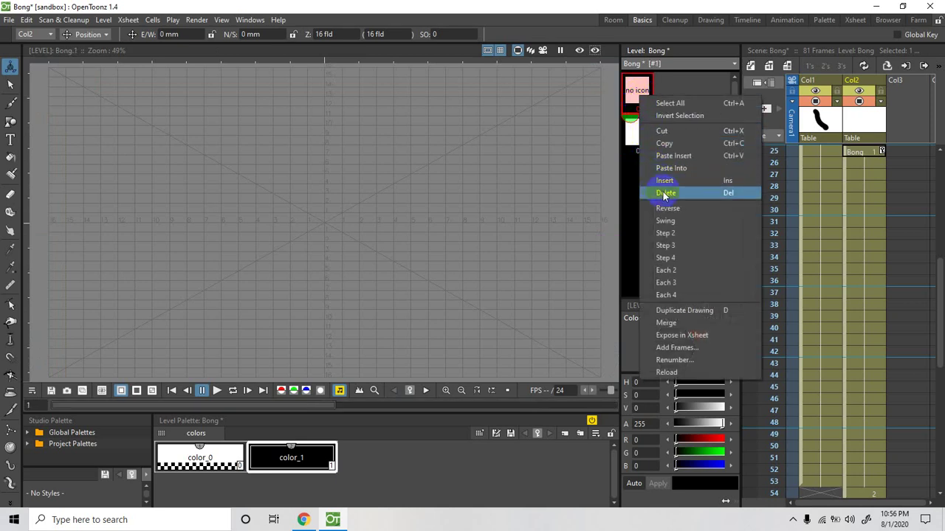
click(664, 192)
click(639, 141)
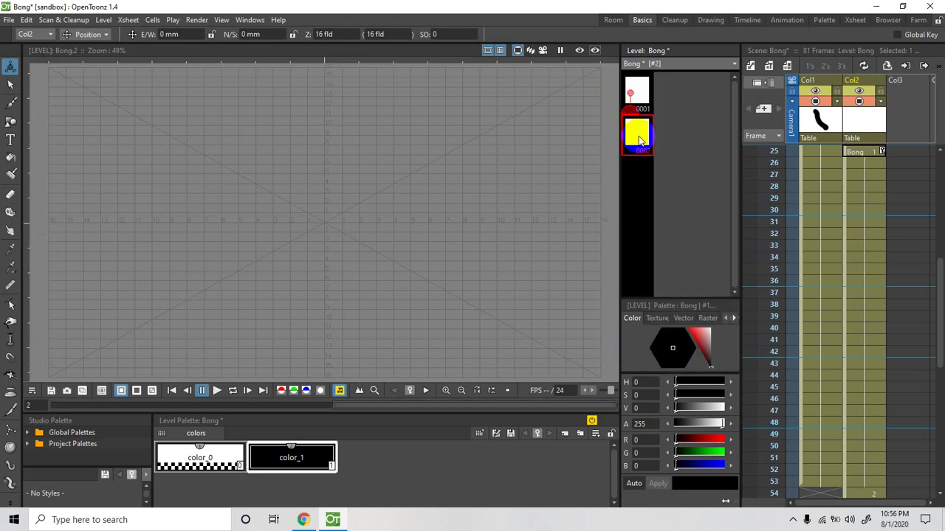
right_click(639, 140)
click(665, 232)
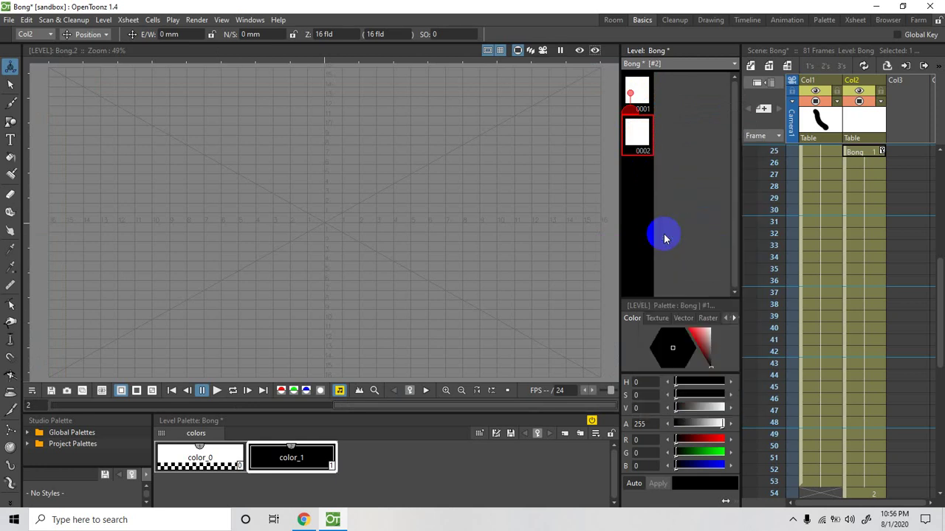
click(639, 90)
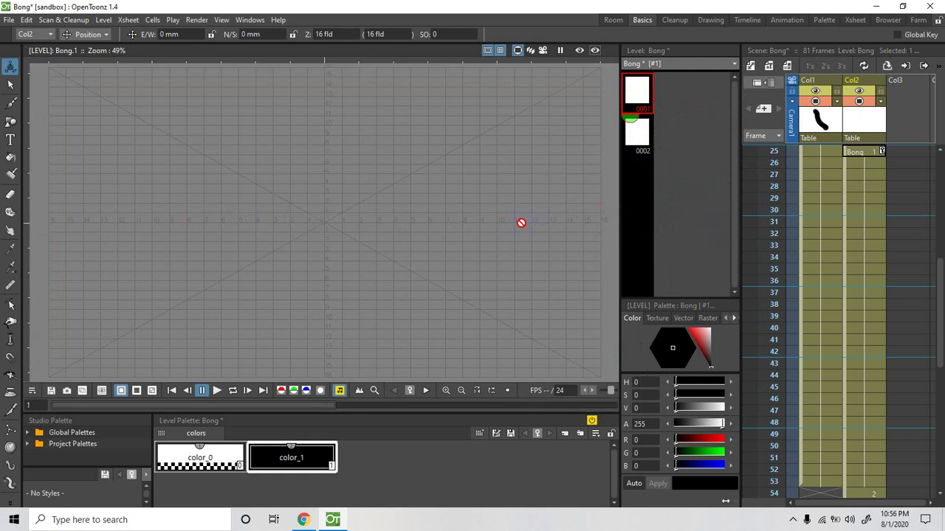
Step: Return from level J to Bong's frame 25 in Col2 and try a small Brush circle above the curve's left end
click(822, 152)
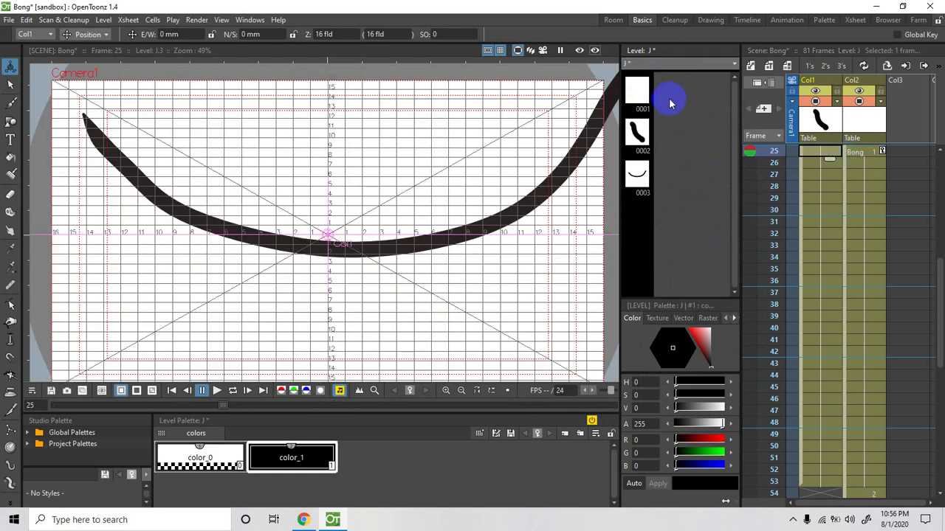
click(724, 65)
click(650, 87)
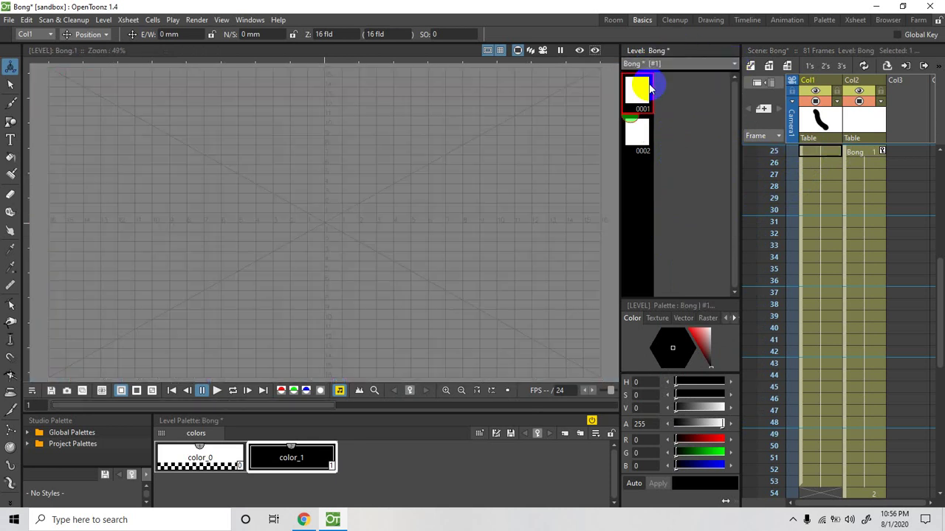
click(858, 153)
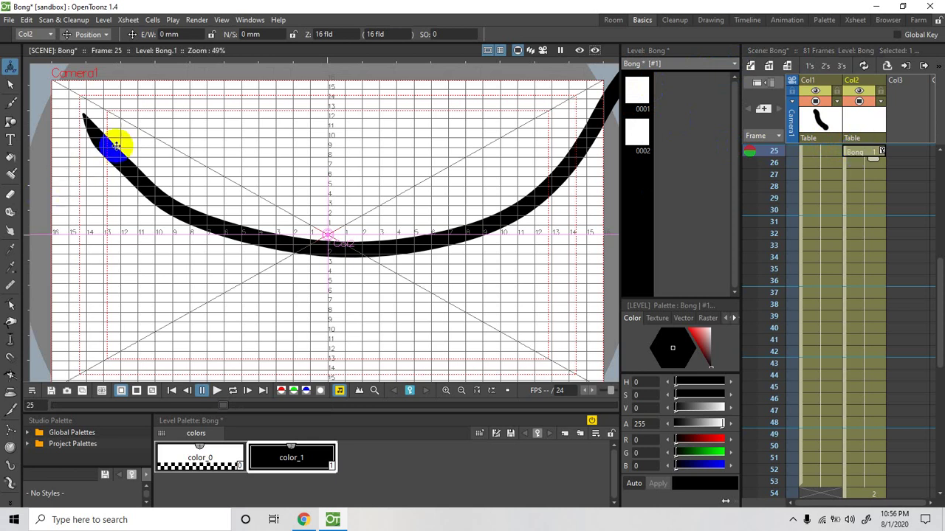
click(12, 109)
mouse_move(109, 110)
mouse_down()
mouse_move(101, 132)
mouse_move(139, 141)
mouse_move(154, 121)
mouse_move(146, 102)
mouse_move(111, 119)
mouse_up()
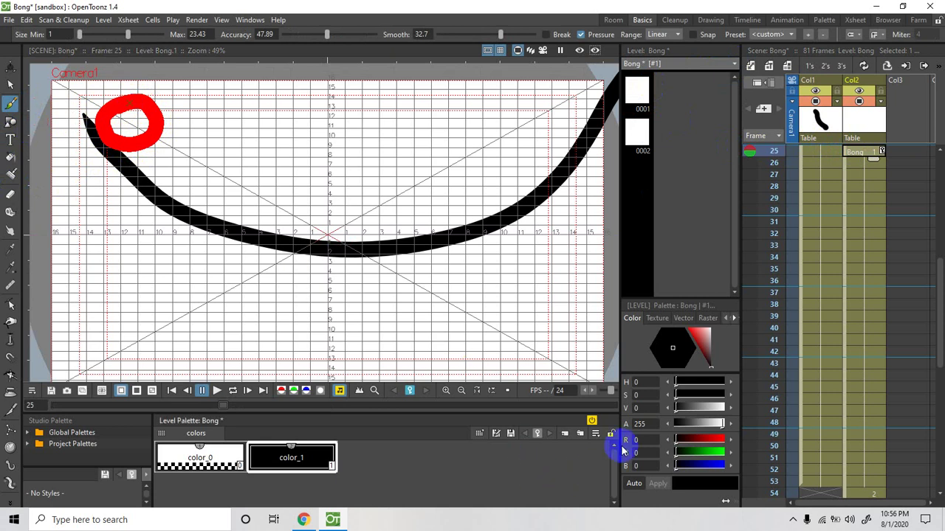
Step: Add a new style to Bong's level palette and set its color to red, RGB 214, 34, 34
right_click(388, 479)
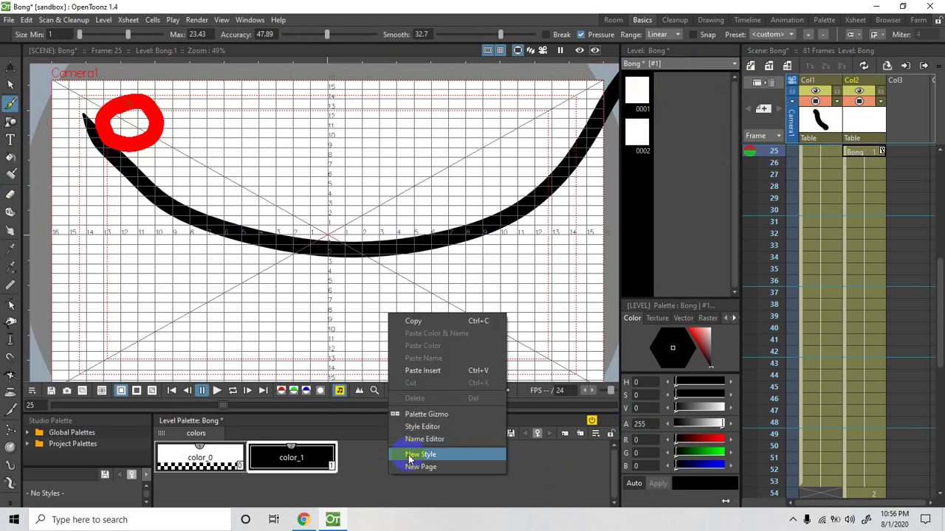
click(410, 459)
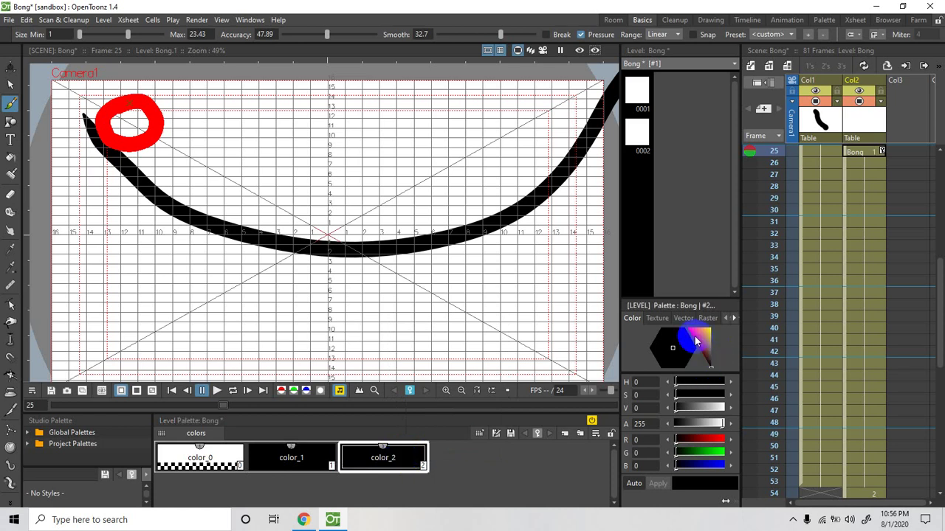
click(694, 341)
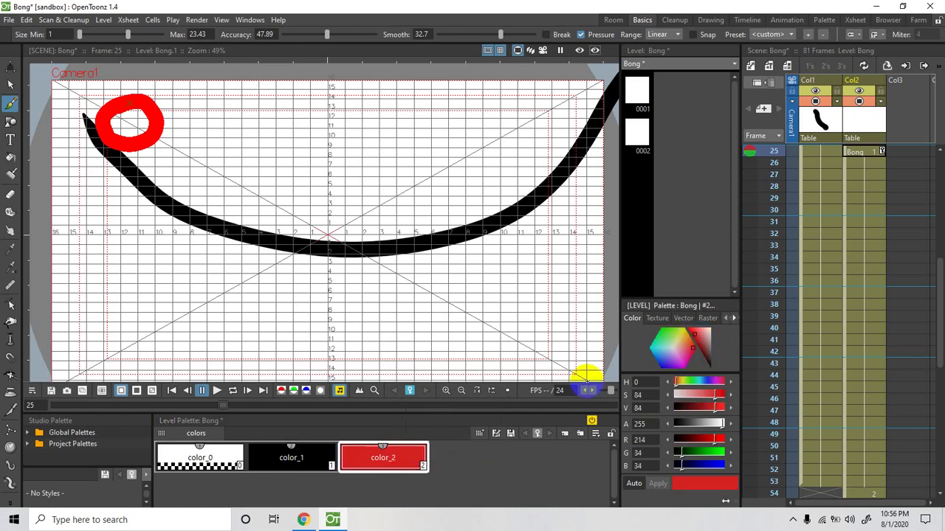
Step: Switch to the Fill tool and compare Bong's drawing 0002 with frame 25 of Col2
click(10, 156)
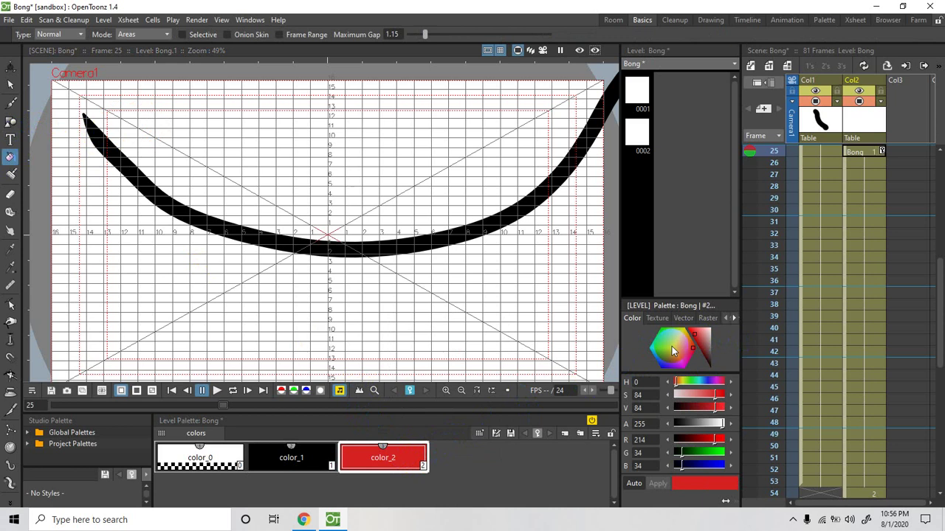
click(635, 136)
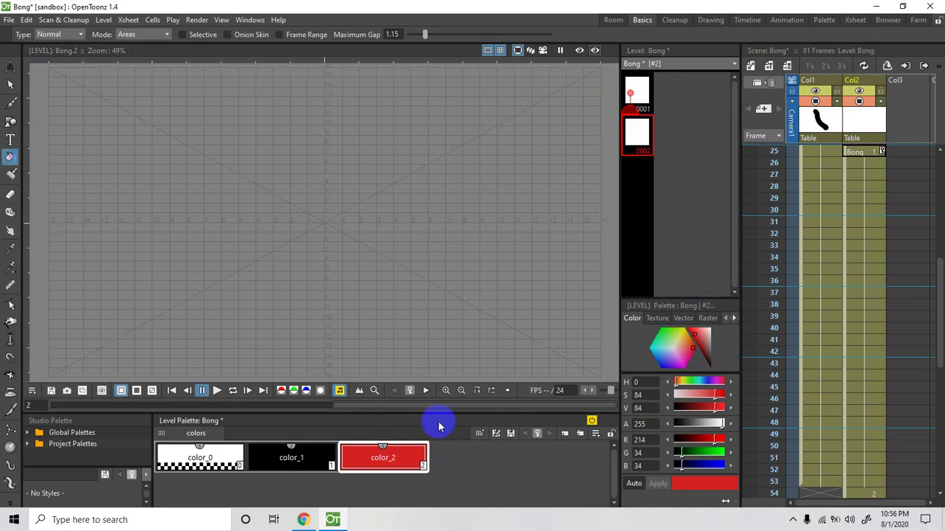
click(854, 153)
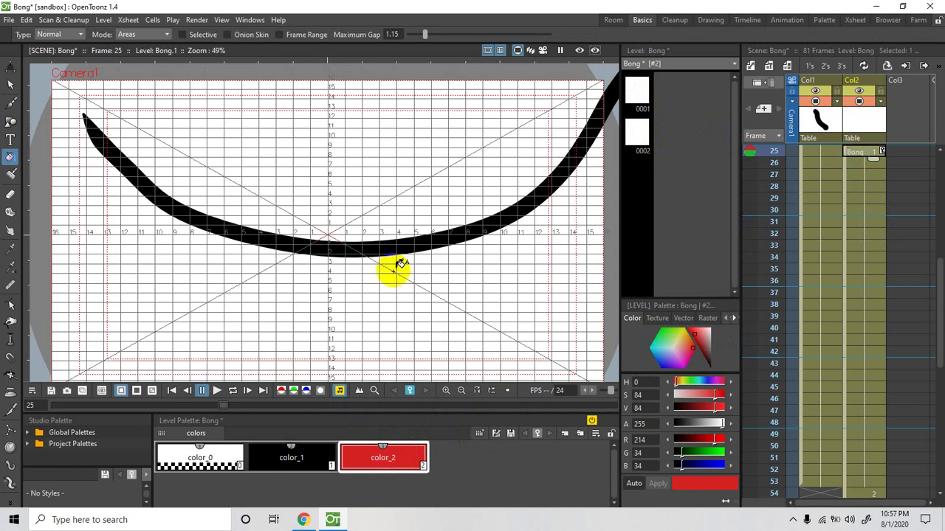
Step: Try a small red Brush circle on Bong's drawing 0002 and check it against frame 25 of Col2
click(10, 103)
click(638, 133)
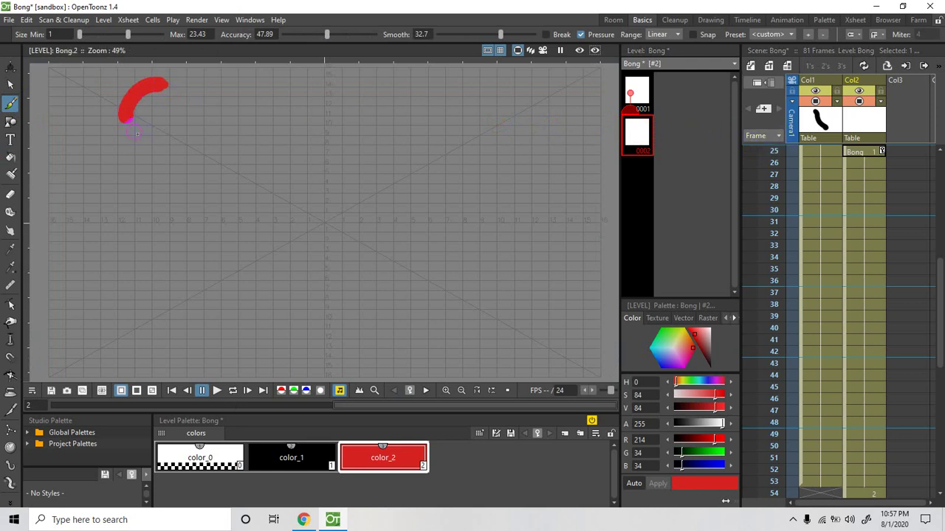
mouse_move(181, 101)
mouse_down()
mouse_move(169, 86)
mouse_move(151, 87)
mouse_up()
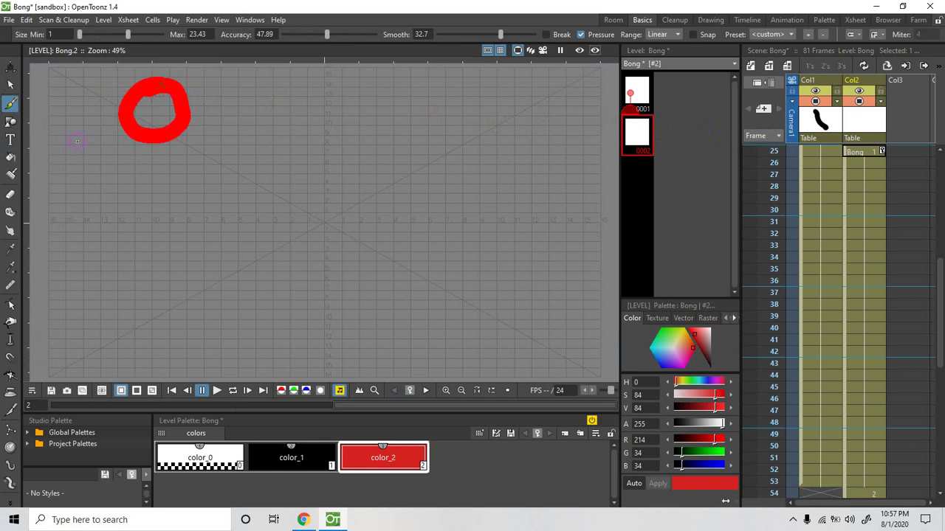
click(639, 188)
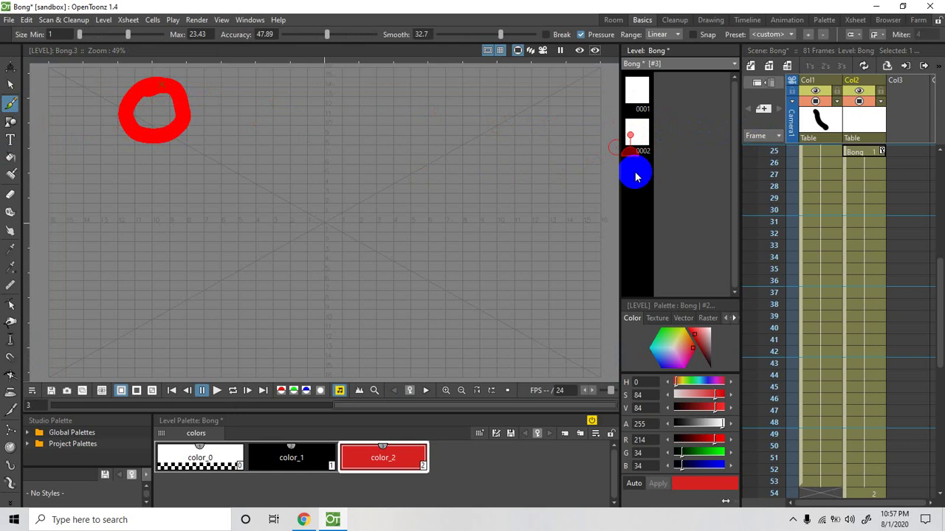
click(868, 153)
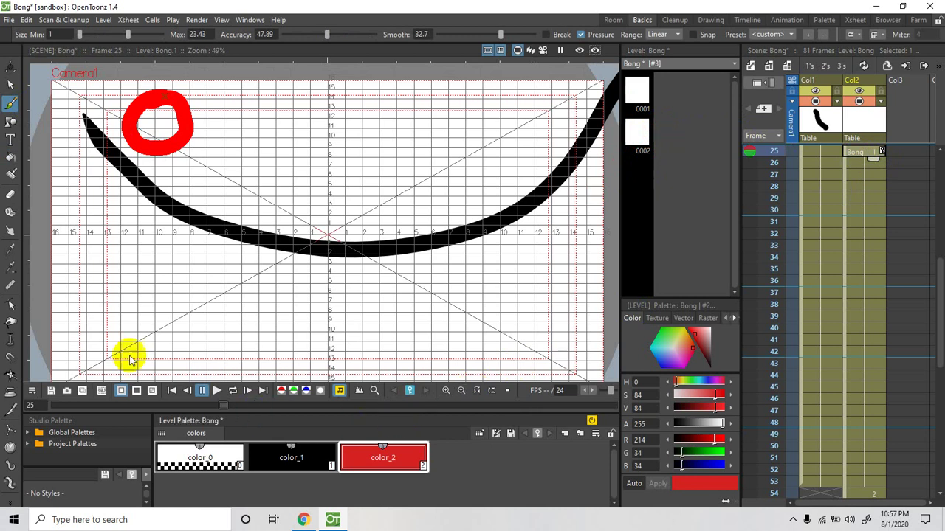
Step: Activate the Fill tool and inspect Bong's drawing 0002 and frames 25 and 26 of Col2
click(10, 157)
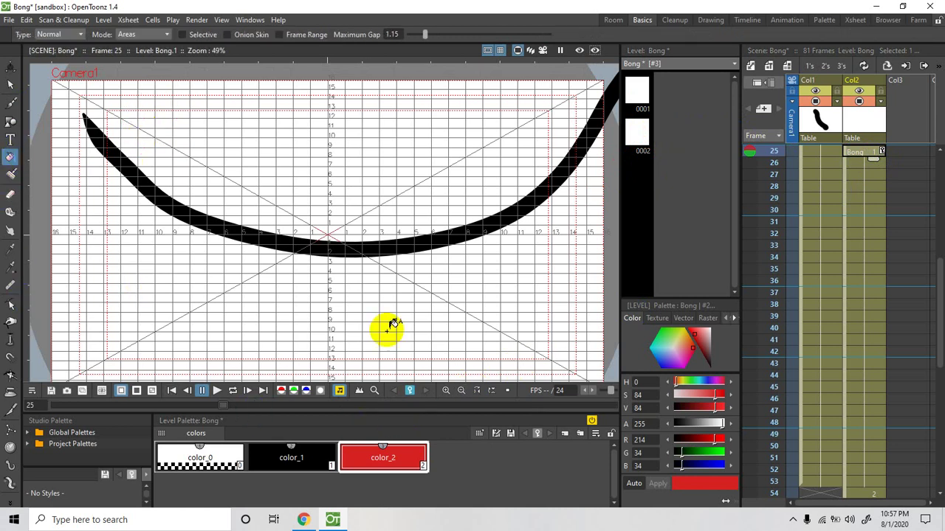
click(884, 151)
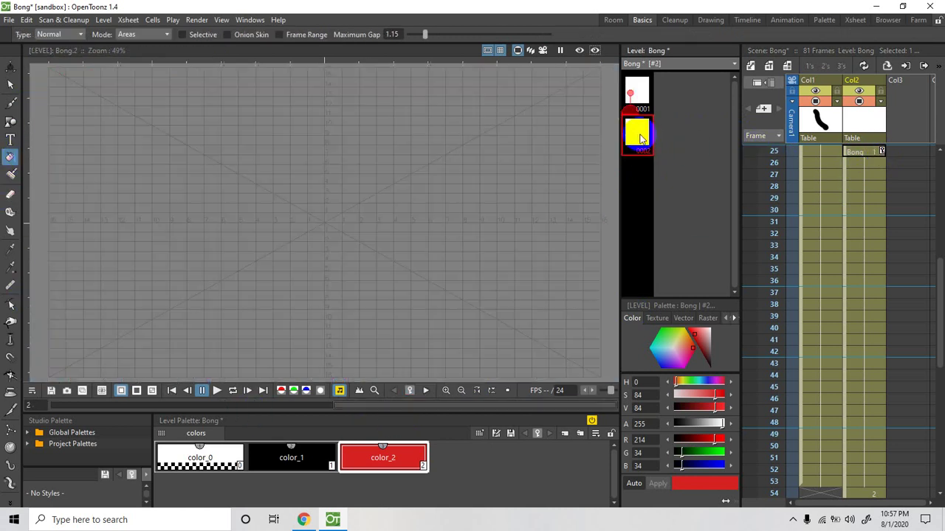
click(854, 153)
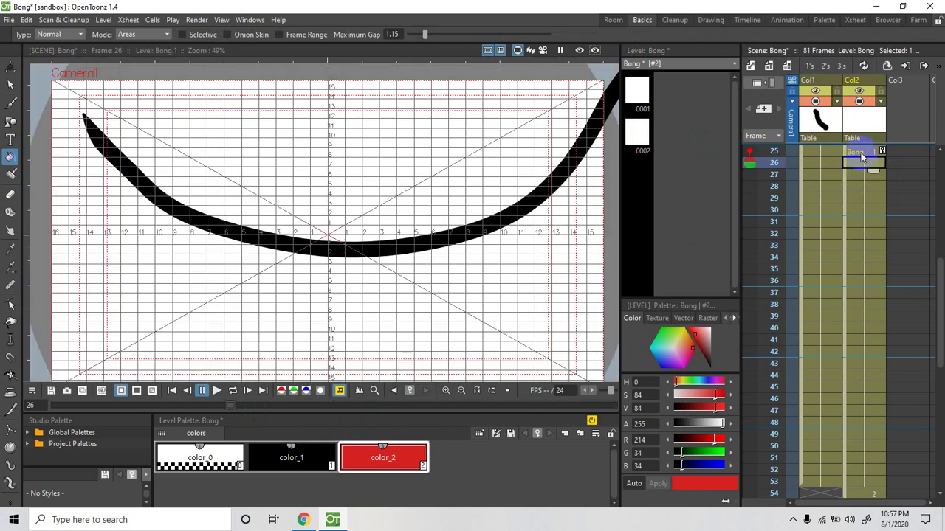
click(861, 155)
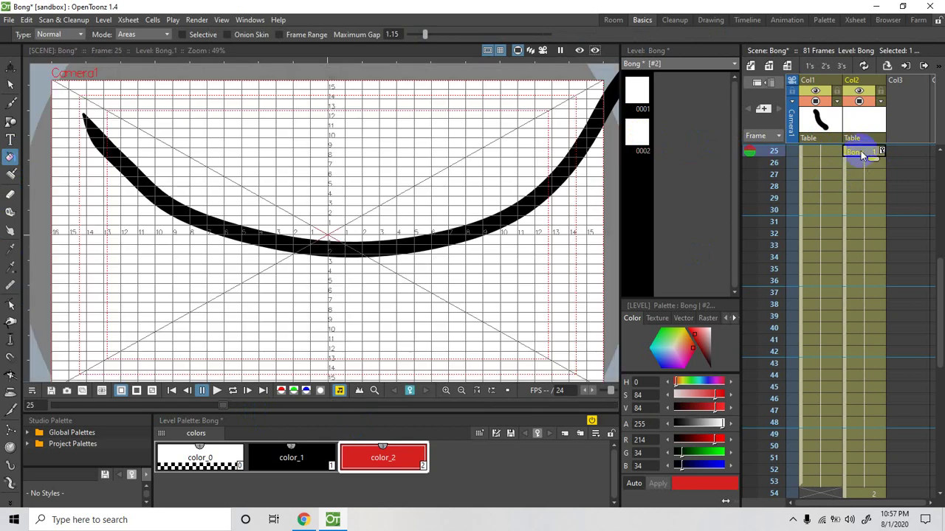
Step: Draw a small flattened Brush circle near the upper-left corner of Bong's drawing 0002 using the red style
click(642, 137)
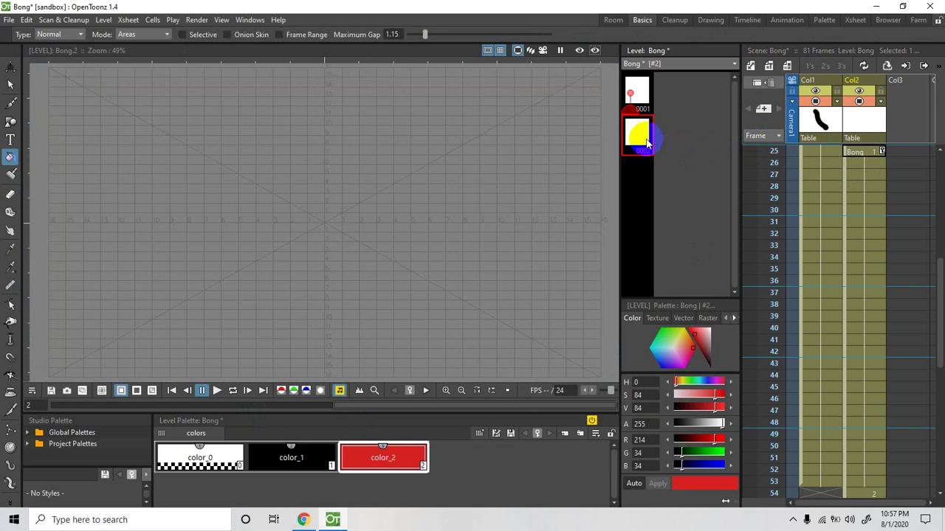
click(11, 104)
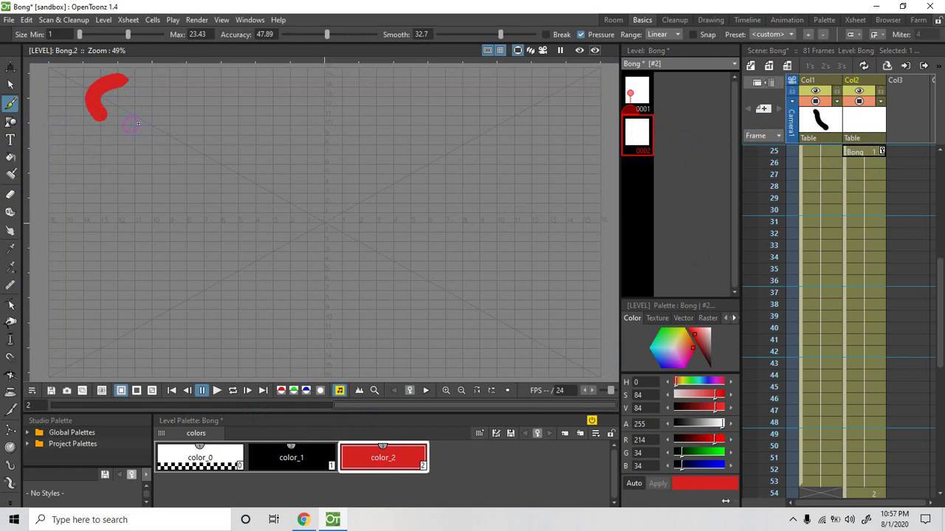
mouse_move(139, 84)
mouse_down()
mouse_move(120, 79)
mouse_move(117, 111)
mouse_move(112, 91)
mouse_move(133, 103)
mouse_move(120, 98)
mouse_move(122, 89)
mouse_move(85, 96)
mouse_move(103, 126)
mouse_move(146, 109)
mouse_move(133, 79)
mouse_move(103, 111)
mouse_up()
drag(103, 110, 100, 105)
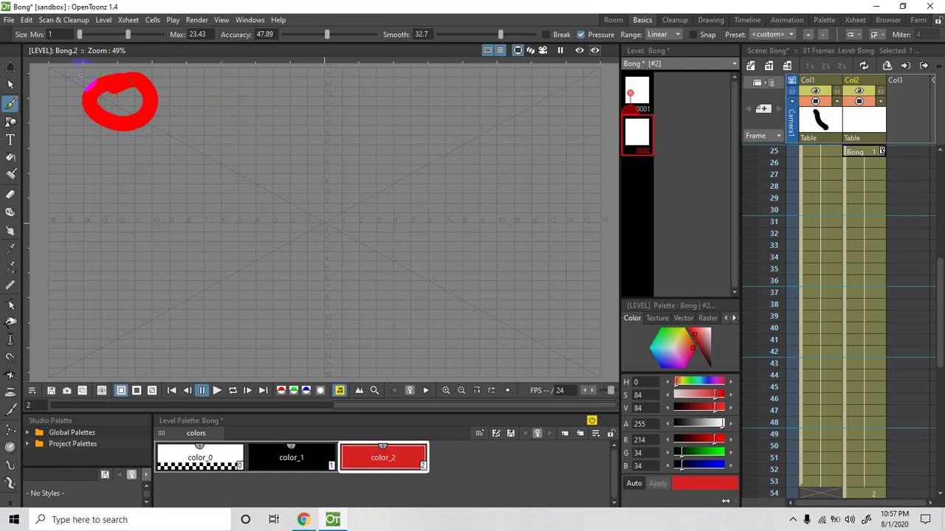
drag(628, 164, 632, 137)
Step: Check the circle against the curve in the scene on frames 25 through 27 of Col2
click(869, 153)
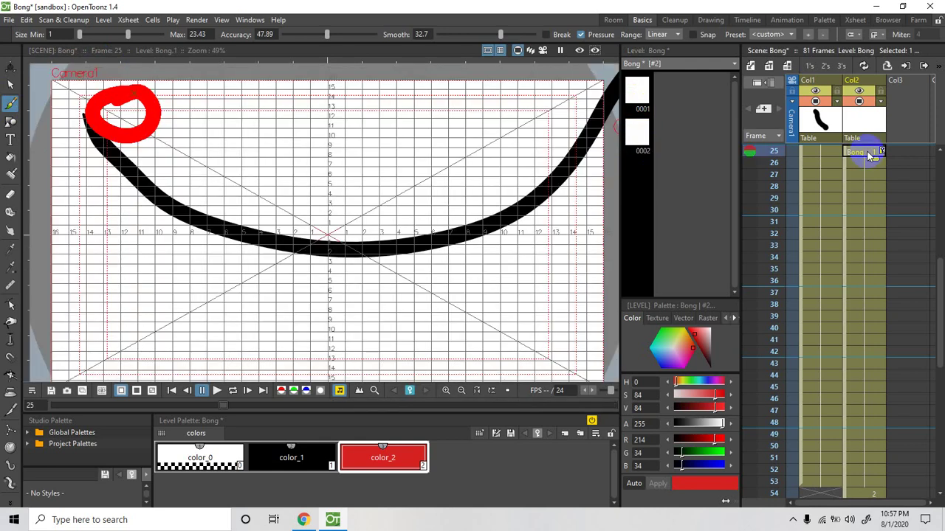
click(870, 161)
click(873, 177)
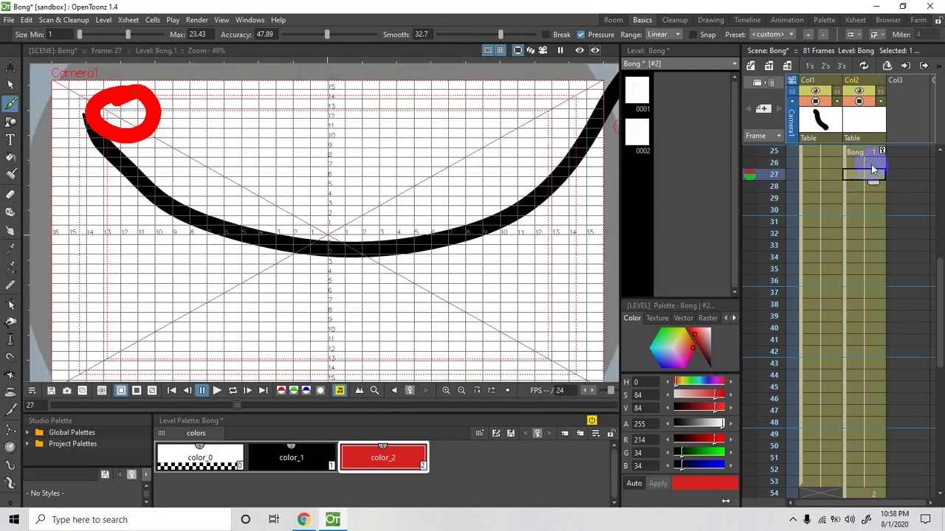
Step: Check frames 25 and 34 of Col2 in the scene, switching from the Brush to the Animate tool
click(871, 167)
click(868, 153)
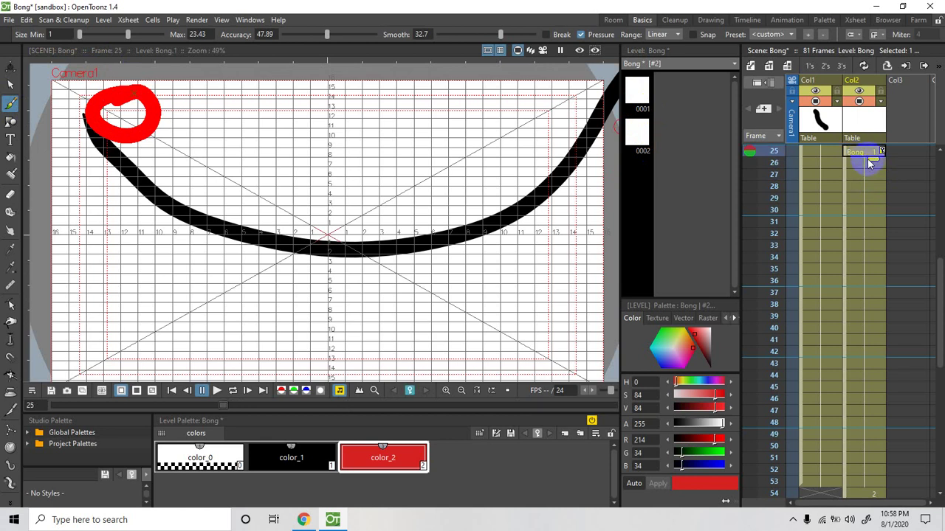
click(870, 260)
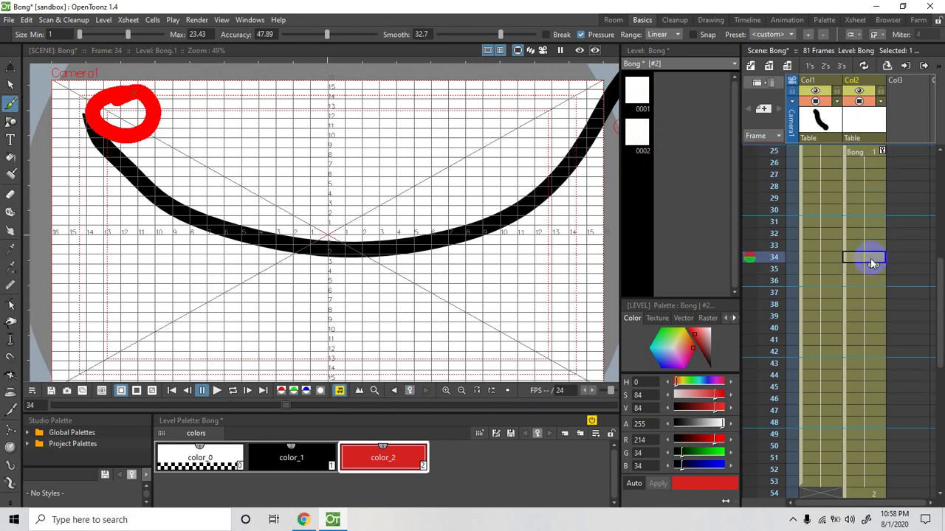
click(10, 66)
click(873, 153)
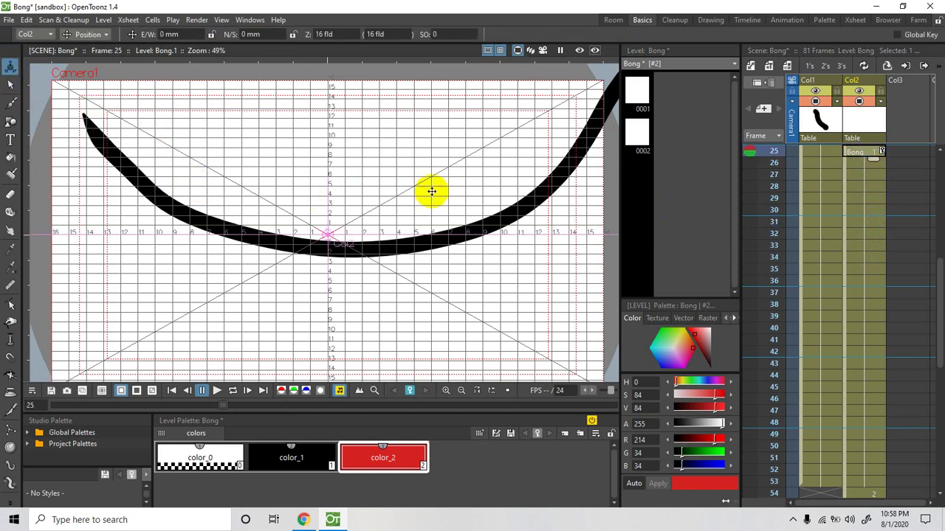
click(851, 123)
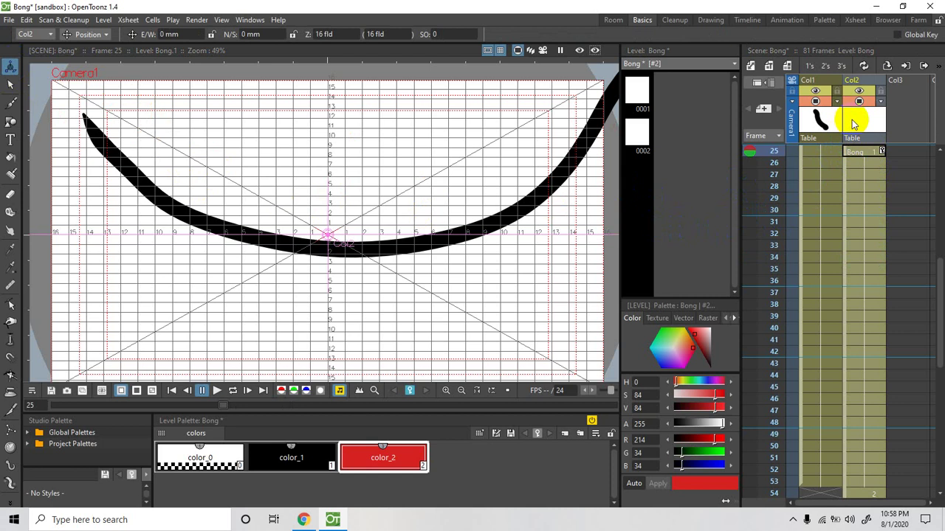
Step: Try to draw a red Brush circle near the upper-left corner of Bong's drawing 0001
click(635, 92)
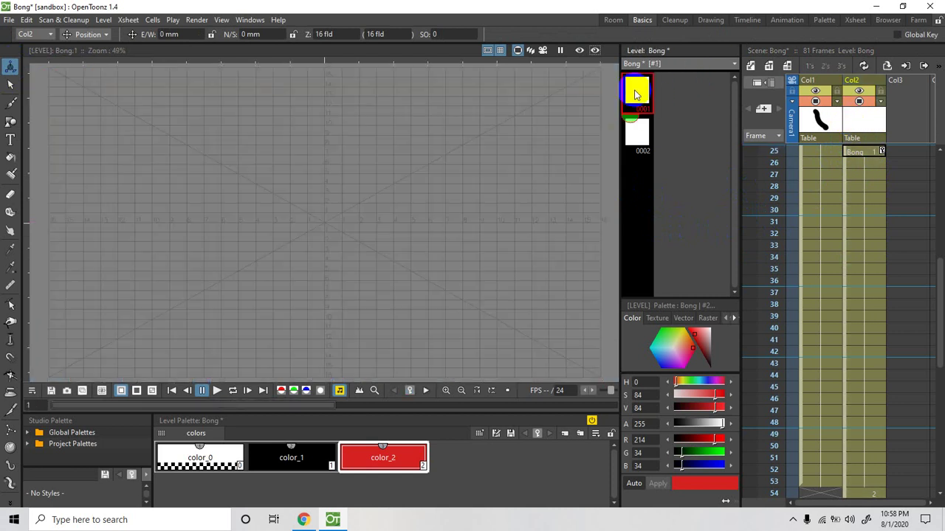
click(11, 104)
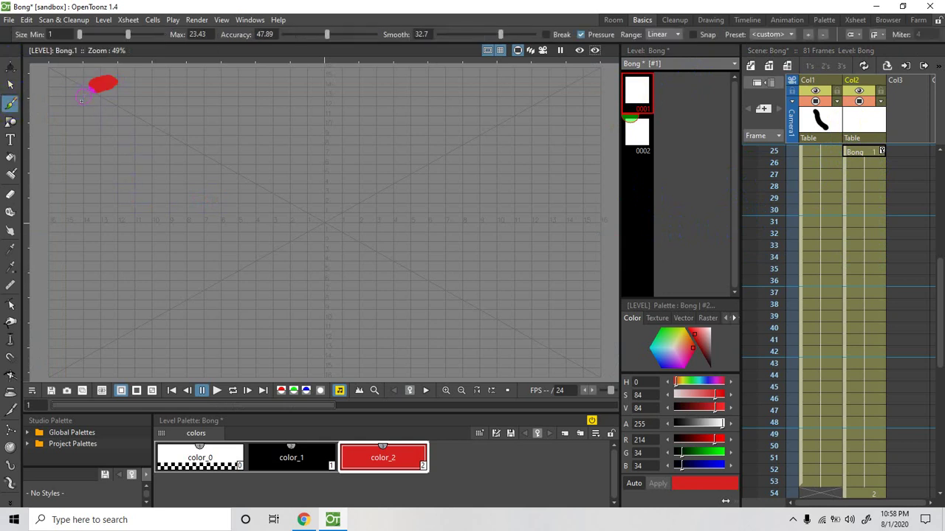
mouse_move(113, 127)
mouse_down()
mouse_move(137, 93)
mouse_move(131, 86)
mouse_move(97, 87)
mouse_move(100, 113)
mouse_up()
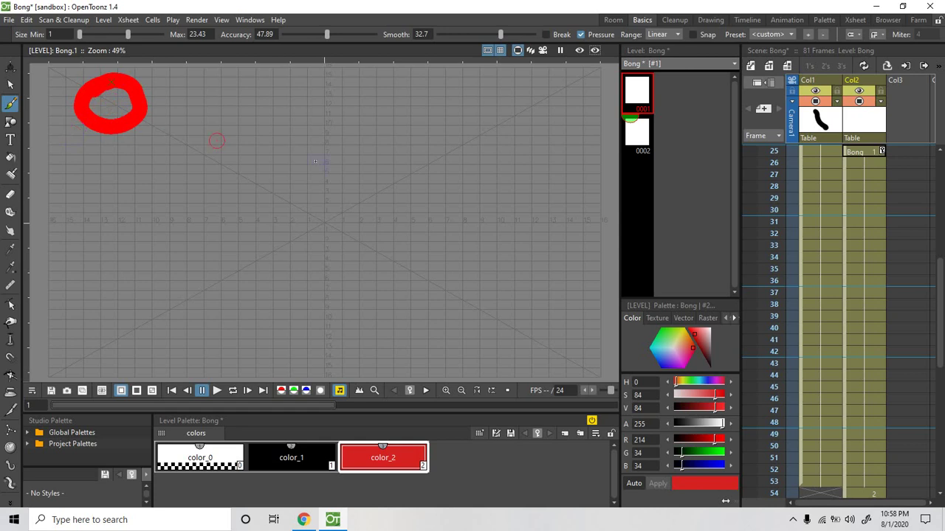
Step: With Bong's drawing 0002 open, deactivate the onion skin and clear the fixed onion skin marker on drawing 0001
click(637, 132)
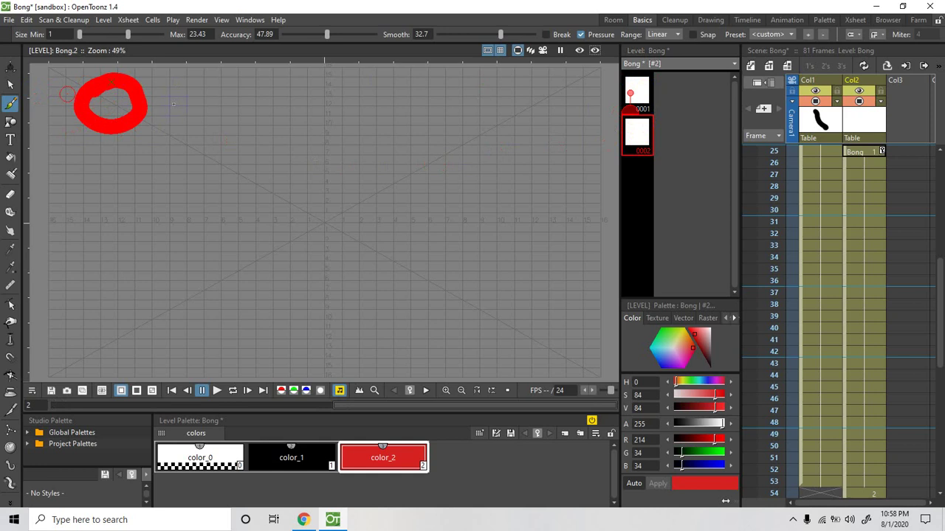
right_click(643, 195)
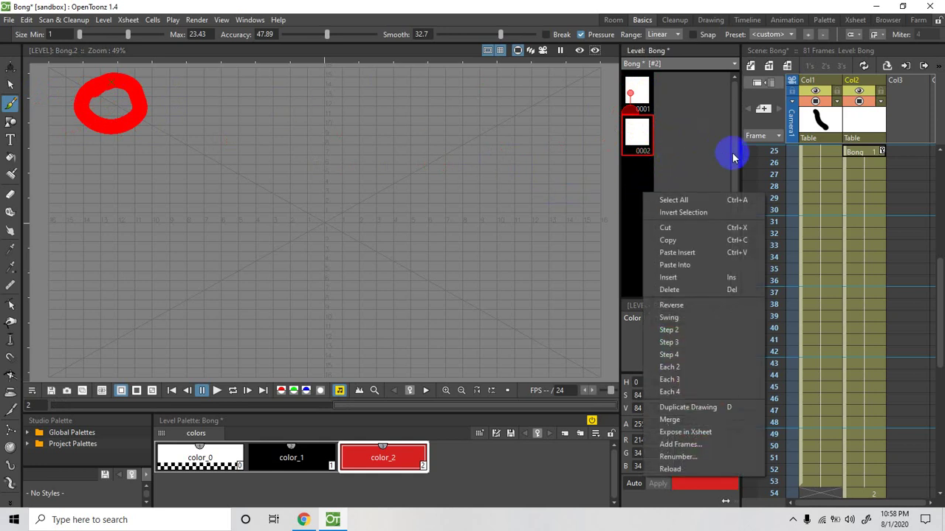
right_click(755, 165)
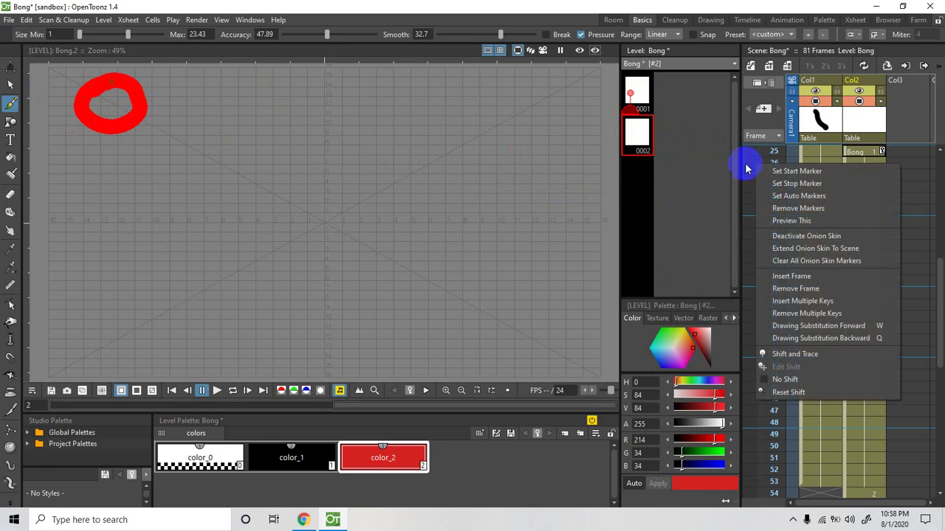
click(783, 239)
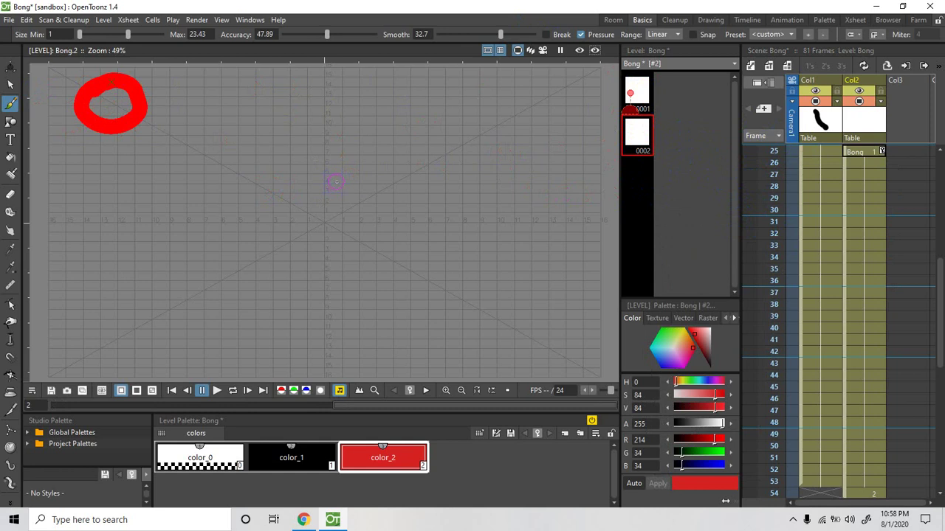
click(628, 93)
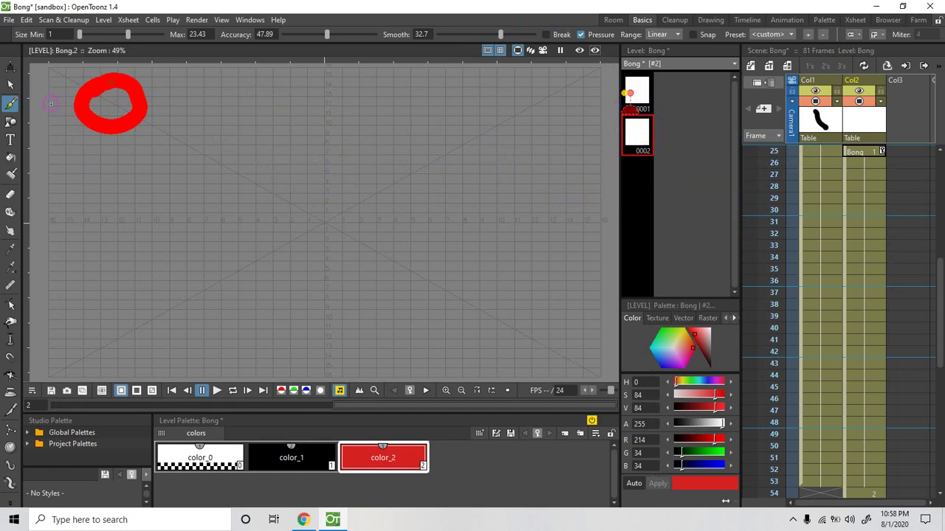
click(10, 67)
click(628, 93)
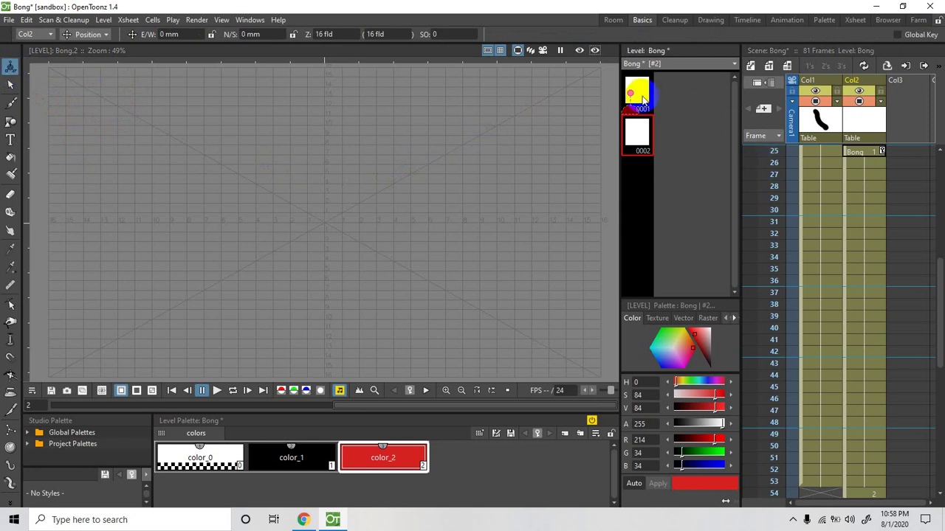
Step: Compare frame 25 of Col1 and Col2 in the scene with Bong's drawings 0001 and 0002
click(794, 122)
click(861, 165)
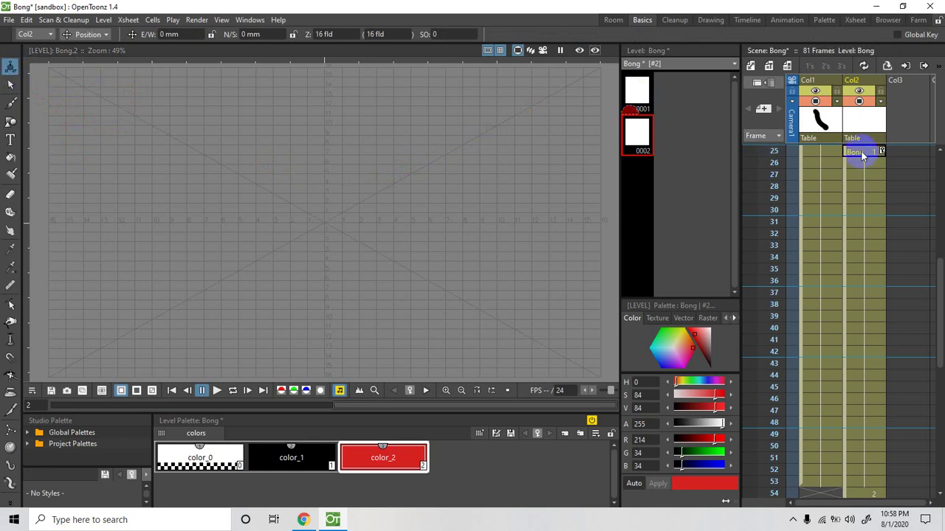
click(861, 154)
click(823, 153)
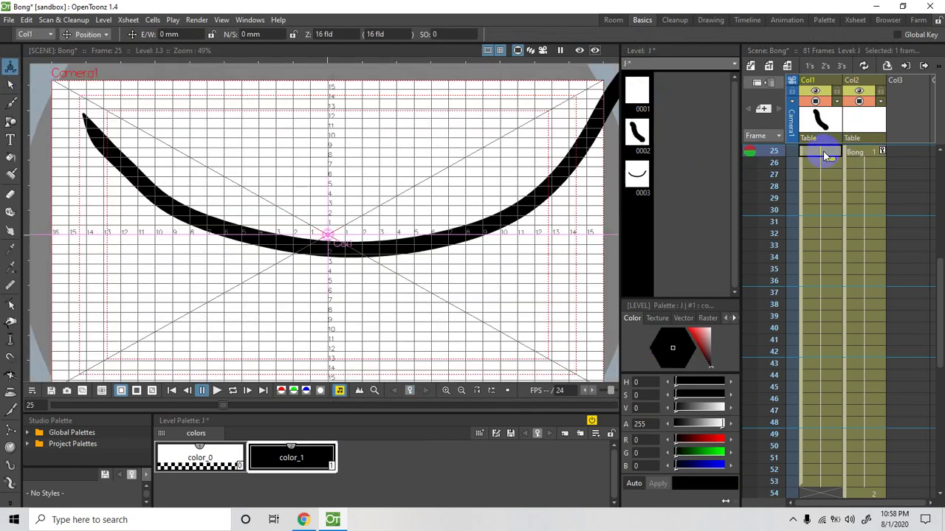
click(870, 156)
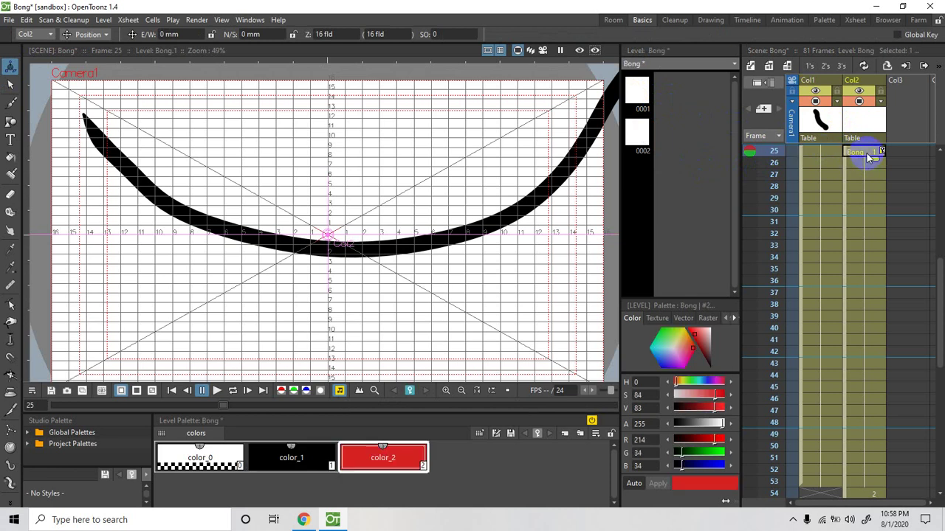
click(628, 151)
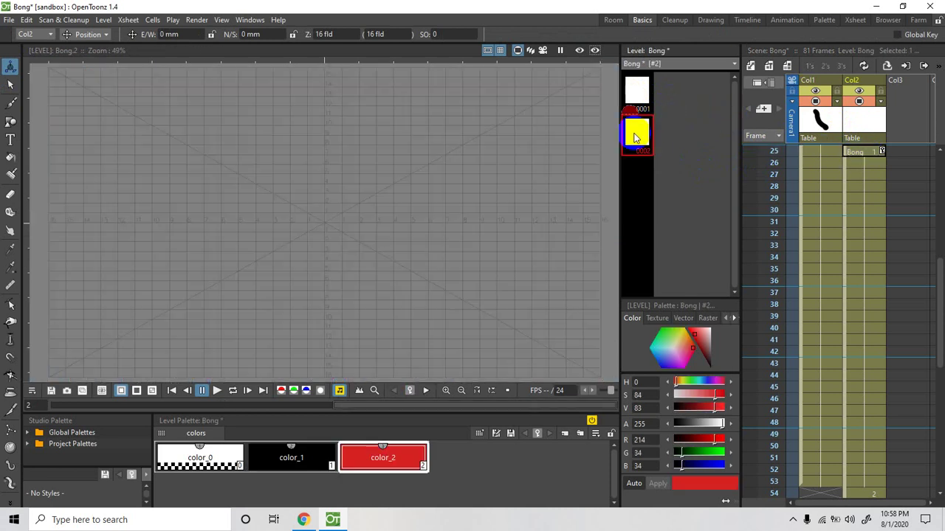
click(631, 92)
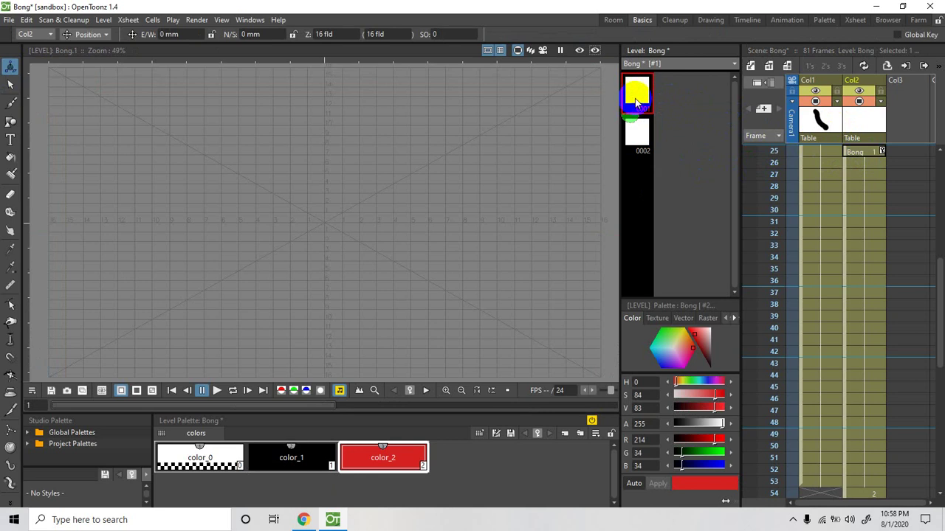
click(654, 65)
click(642, 85)
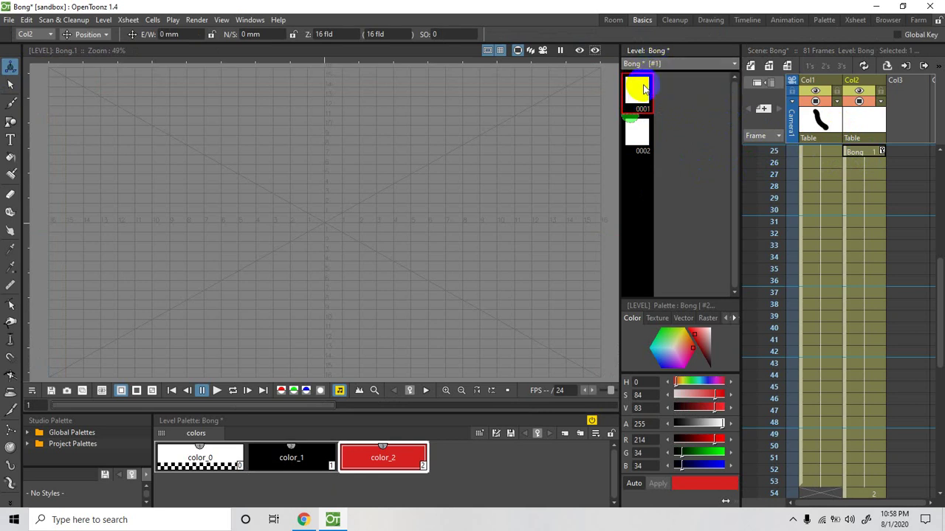
click(667, 67)
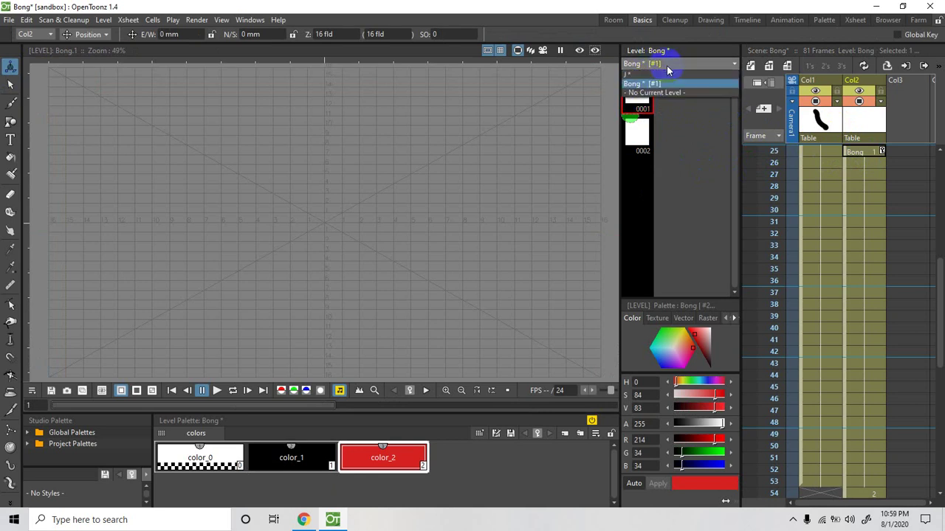
click(668, 67)
click(855, 152)
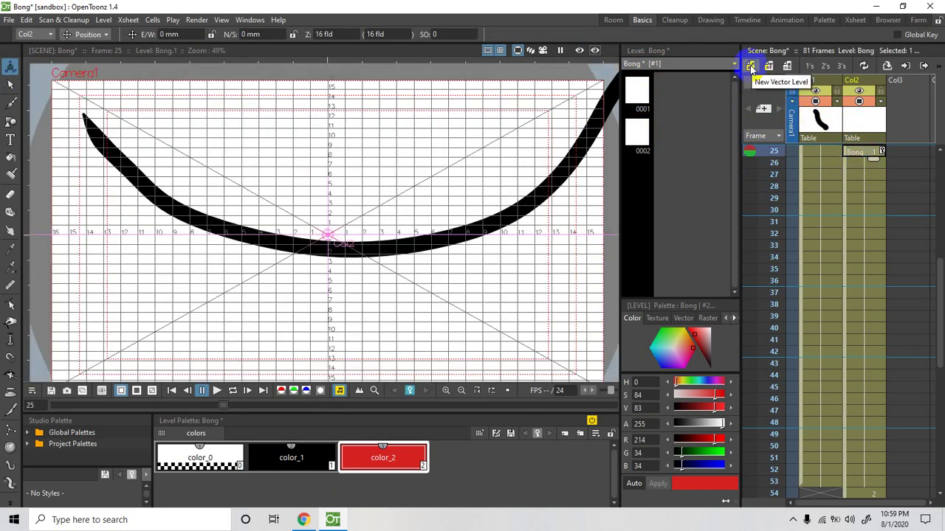
Step: Create two new Toonz Vector Levels named K and L at frame 25
click(751, 67)
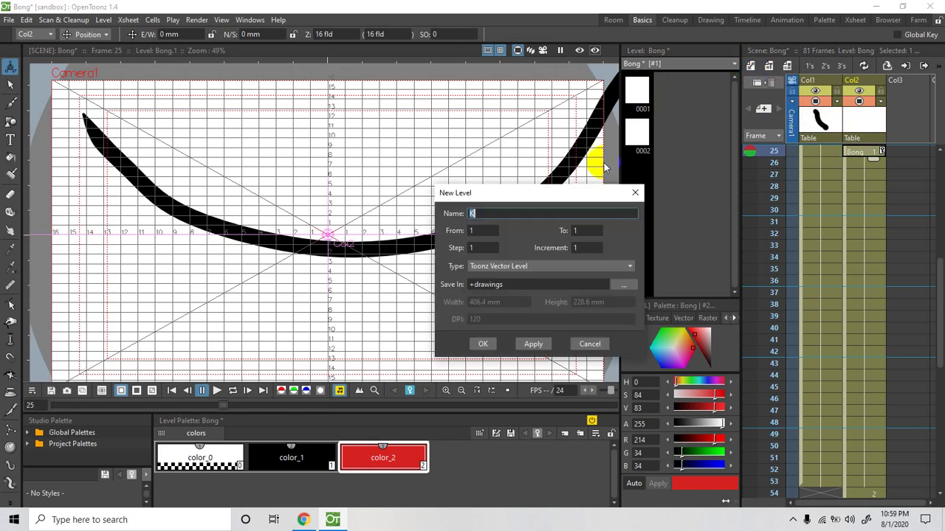
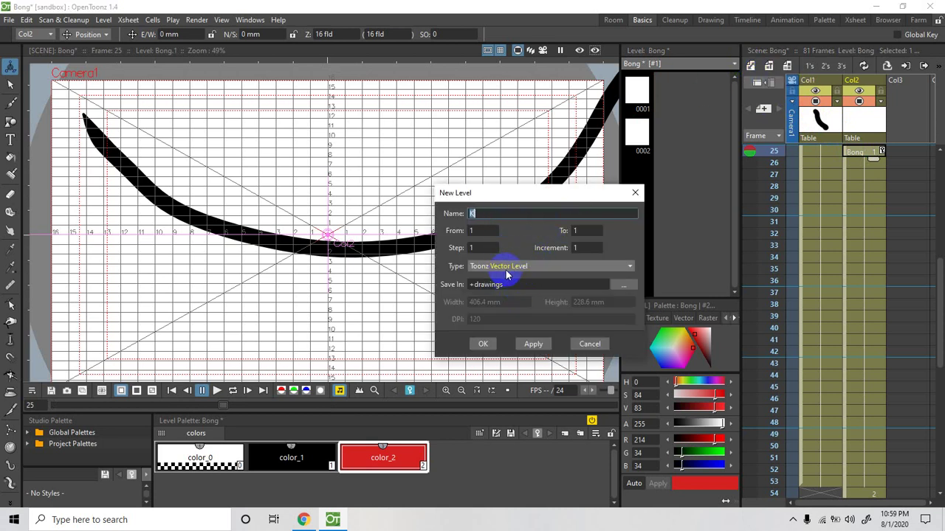
click(532, 346)
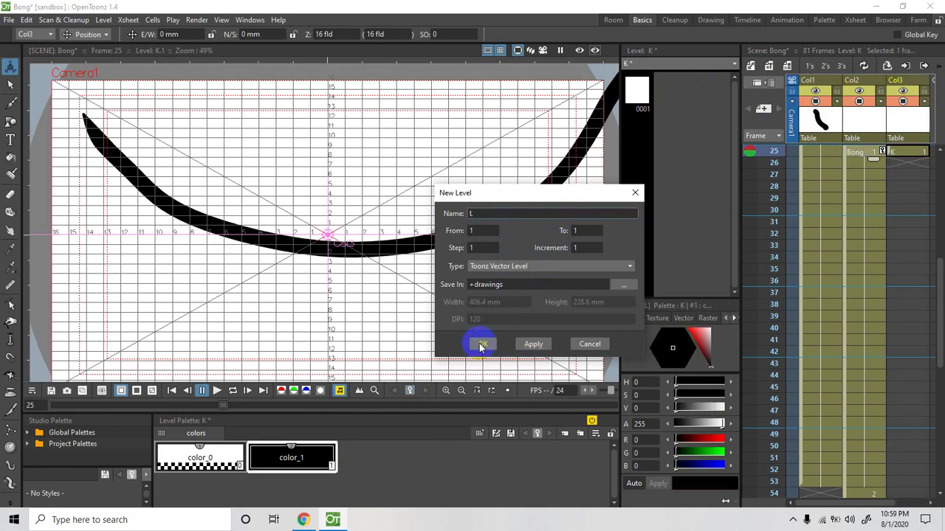
click(482, 344)
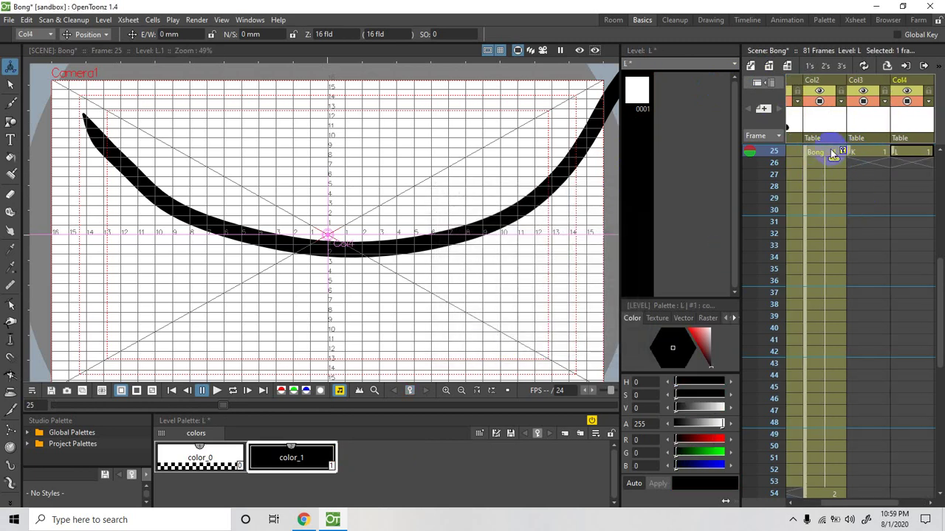
Step: Delete the Xsheet column that holds level K
click(863, 151)
right_click(864, 152)
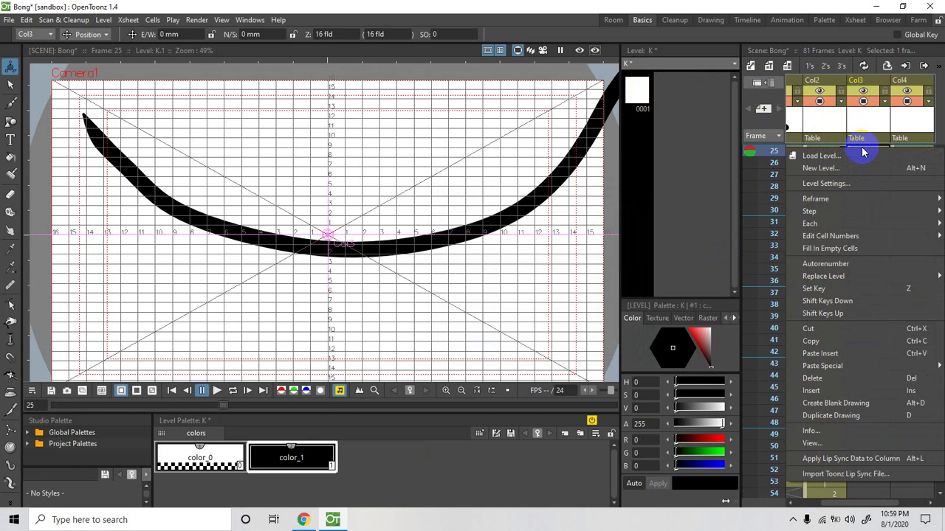
click(865, 124)
right_click(865, 123)
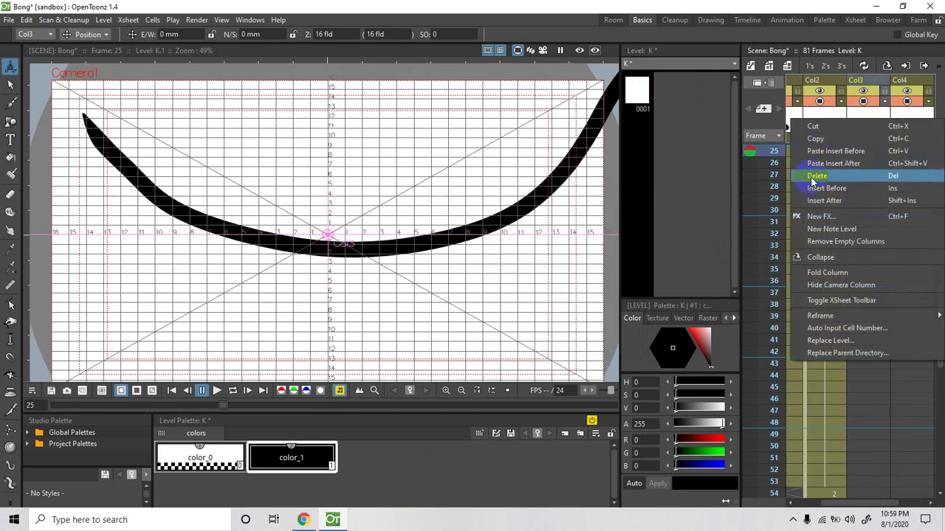
click(834, 179)
Step: Draw a Brush circle near the upper-left corner of level L's drawing 0001 using the black style
click(862, 151)
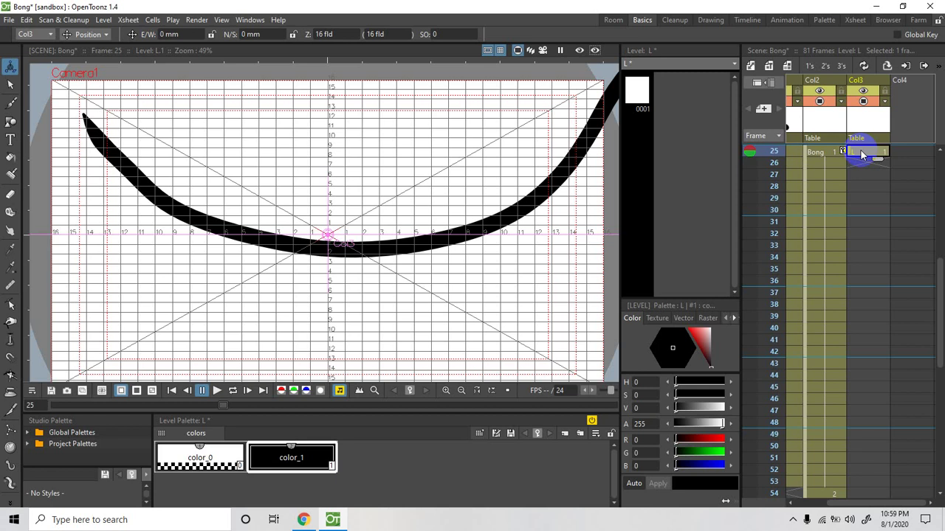
click(11, 103)
click(635, 114)
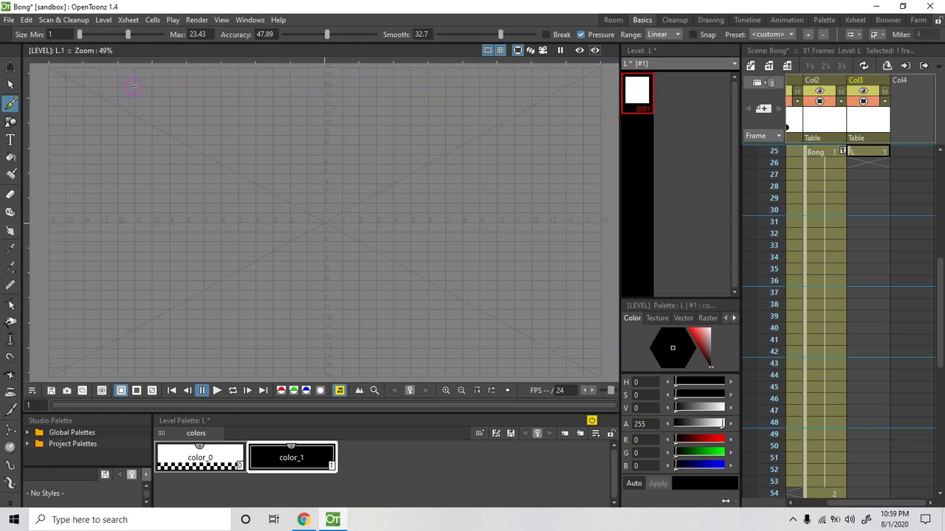
mouse_move(124, 135)
mouse_down()
mouse_move(151, 130)
mouse_move(159, 111)
mouse_move(130, 85)
mouse_move(109, 91)
mouse_move(119, 88)
mouse_move(125, 128)
mouse_up()
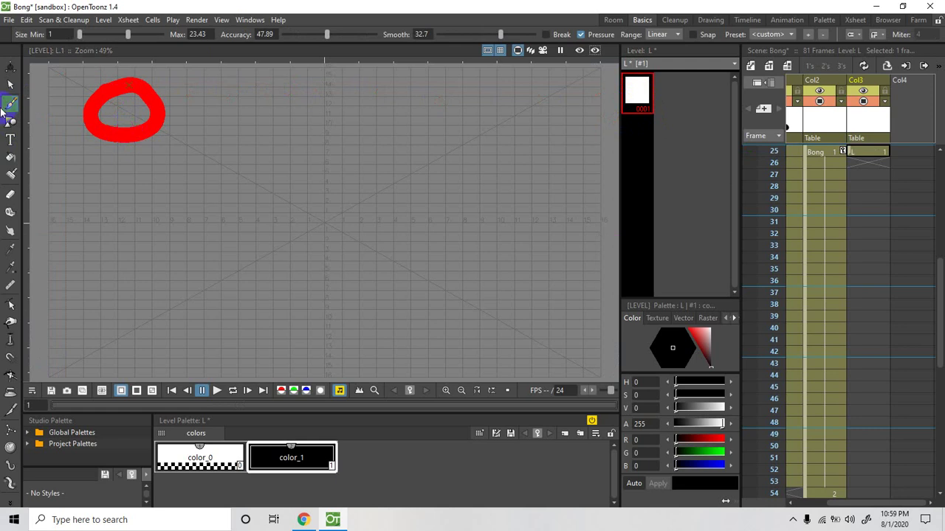
Step: Draw a smaller black Brush oval beside the first circle's position on L's new drawing 0002, and check frame 25 of Col3
click(636, 129)
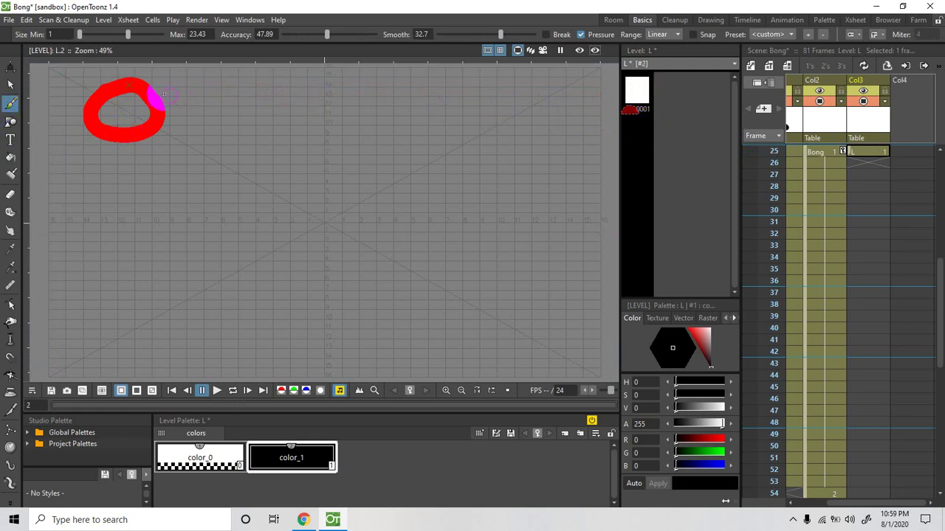
click(234, 107)
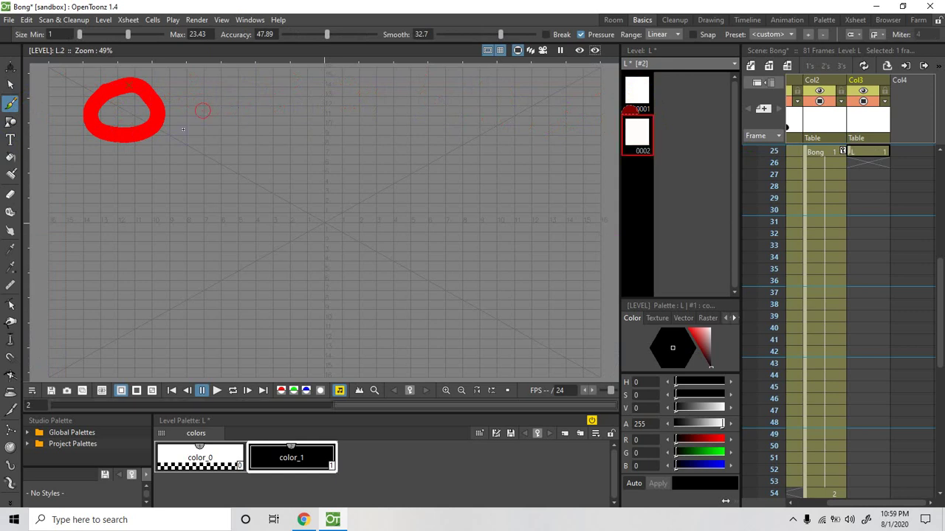
mouse_move(249, 112)
mouse_down()
mouse_move(251, 144)
mouse_move(252, 116)
mouse_move(225, 112)
mouse_up()
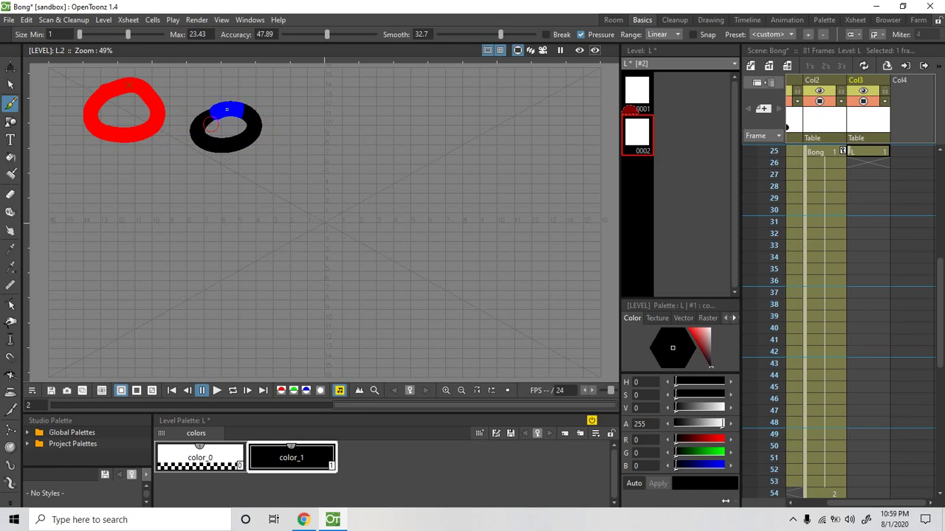
drag(159, 118, 137, 139)
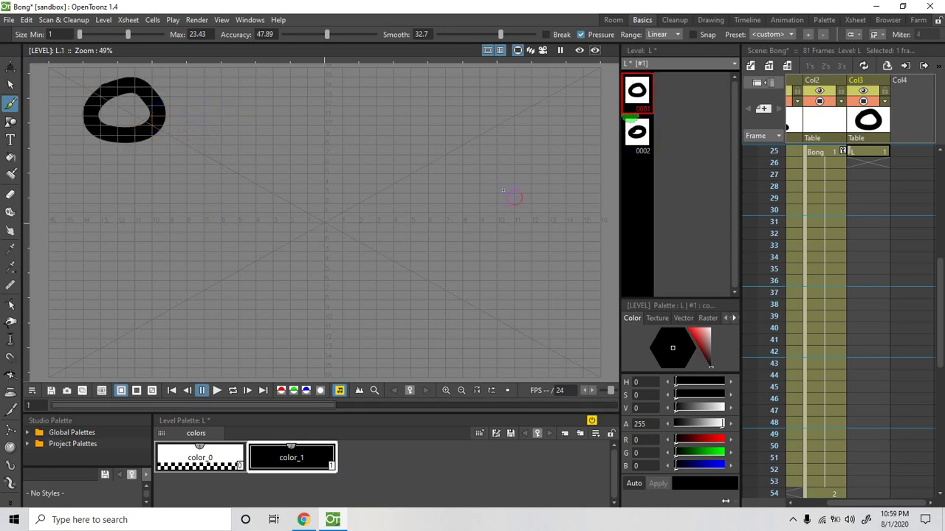
click(867, 154)
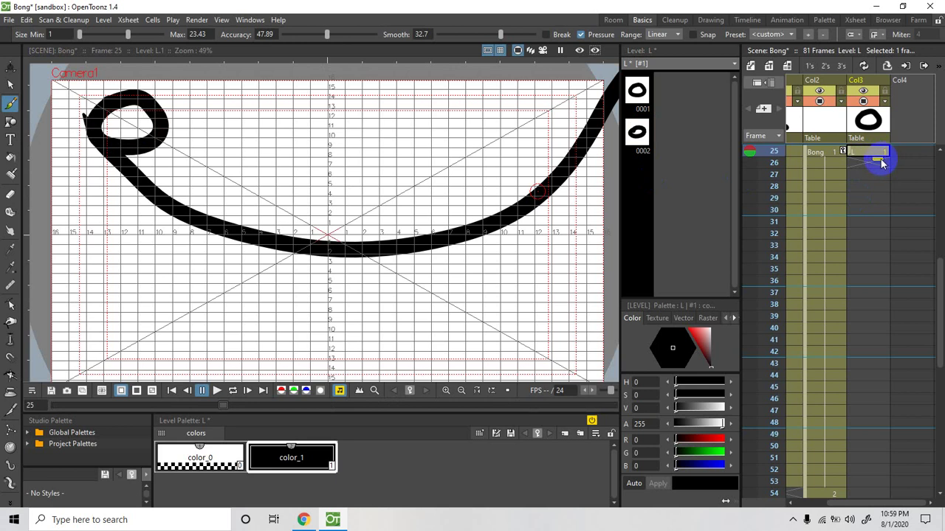
Step: Extend level L's drawing 1 from frame 25 to frame 53 in Col3, and delete the Xsheet column holding Bong
drag(880, 167, 874, 482)
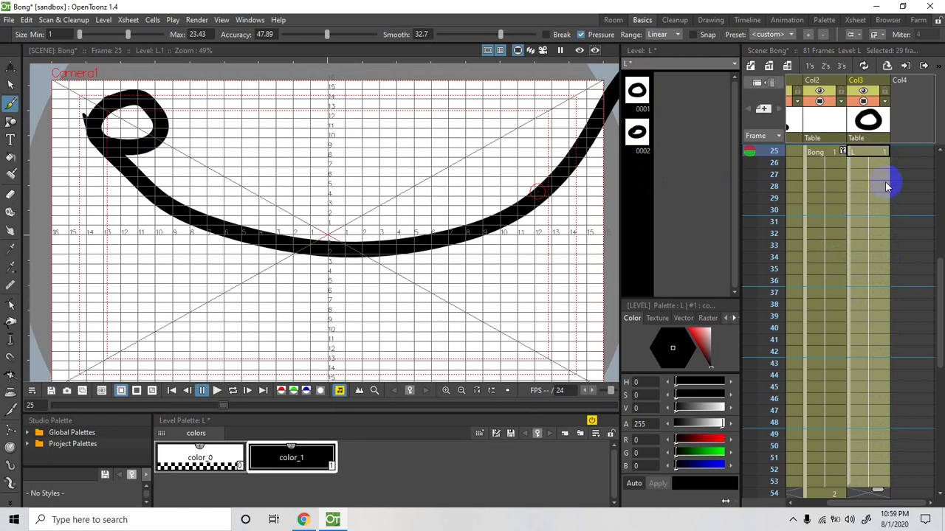
click(818, 154)
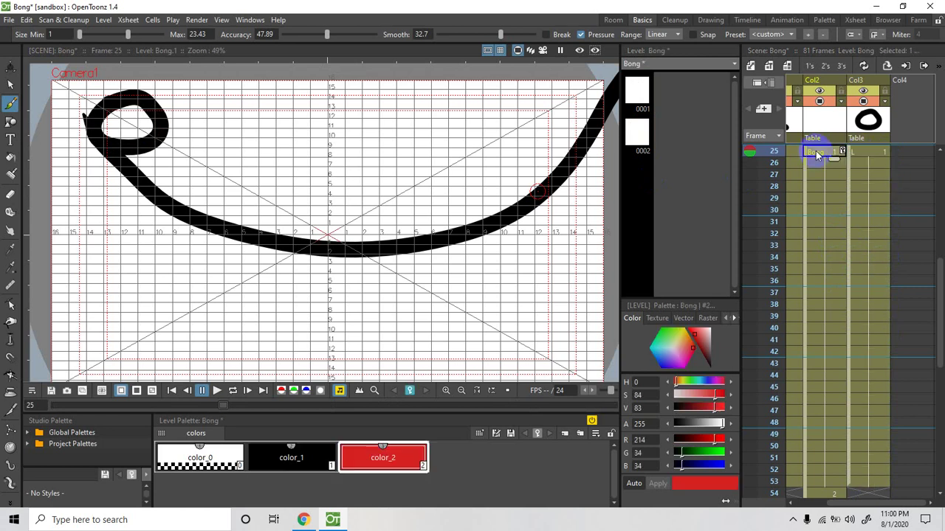
scroll(837, 503, left, 1)
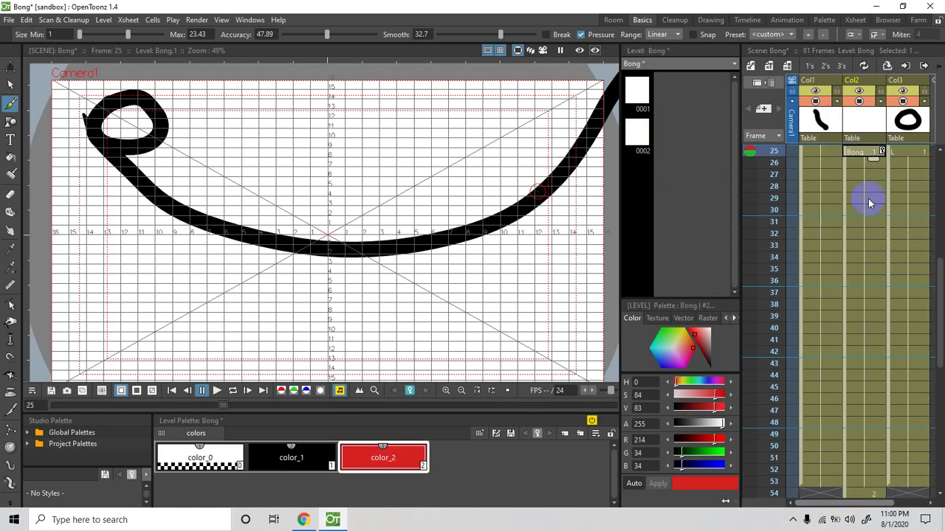
drag(860, 153, 866, 127)
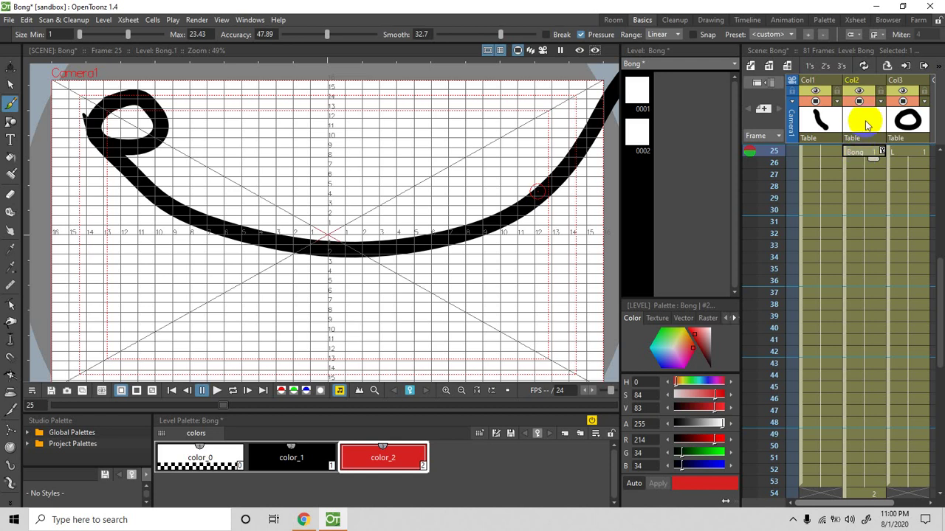
right_click(866, 126)
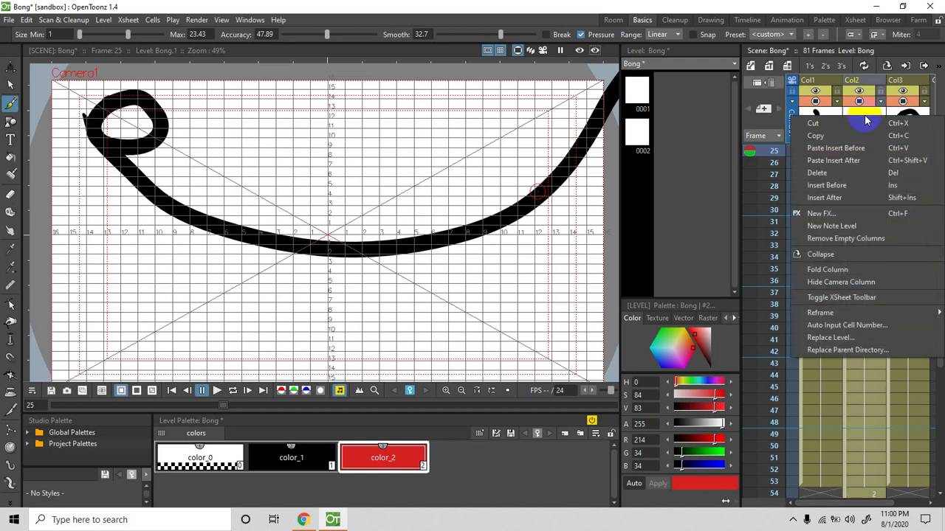
click(817, 173)
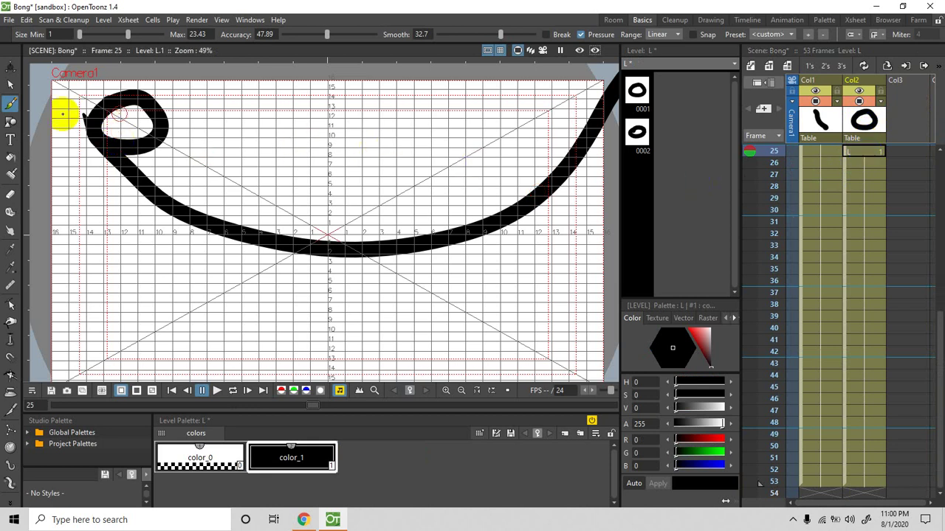
Step: Set a keyframe for Col2 at frame 25 with the Animate tool
click(8, 66)
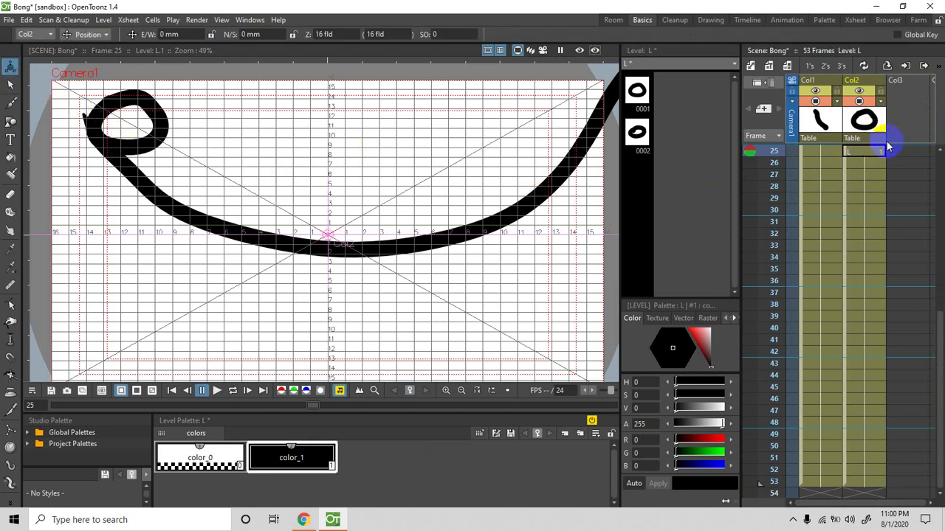
click(864, 153)
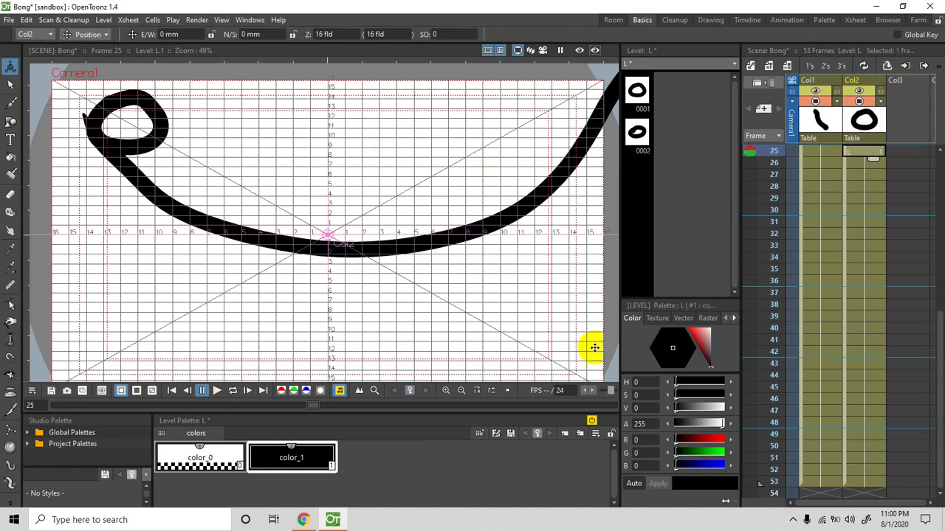
click(411, 393)
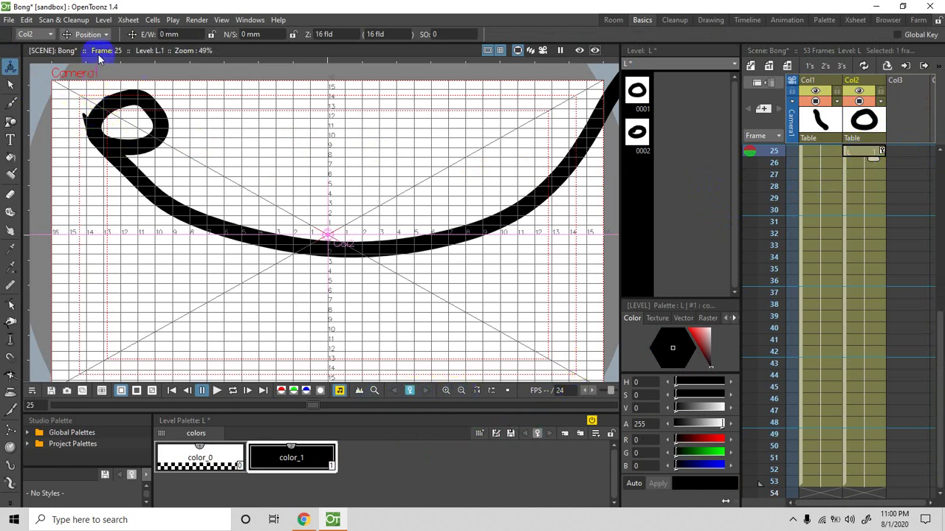
Step: Move Col2's center point inside the circle, at about E/W -145.68 mm and N/S 84.36 mm, and return to Position mode
click(126, 100)
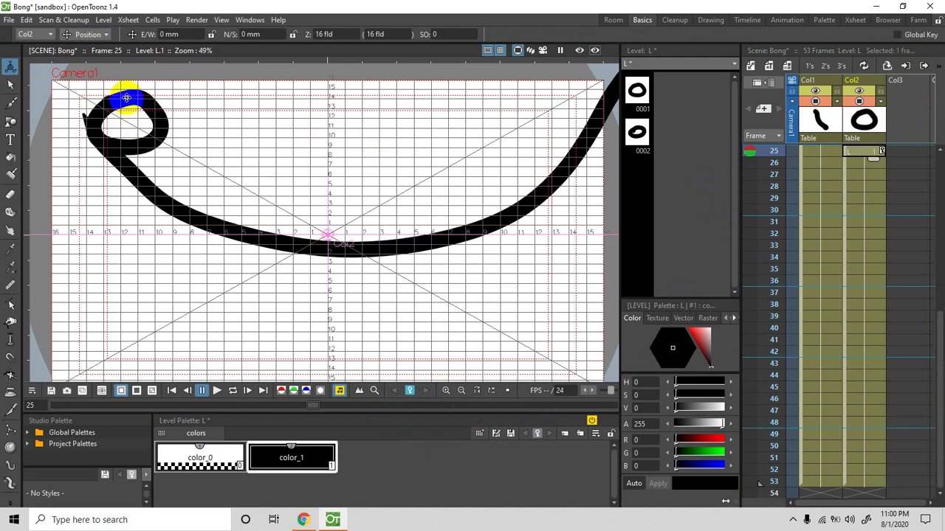
click(92, 34)
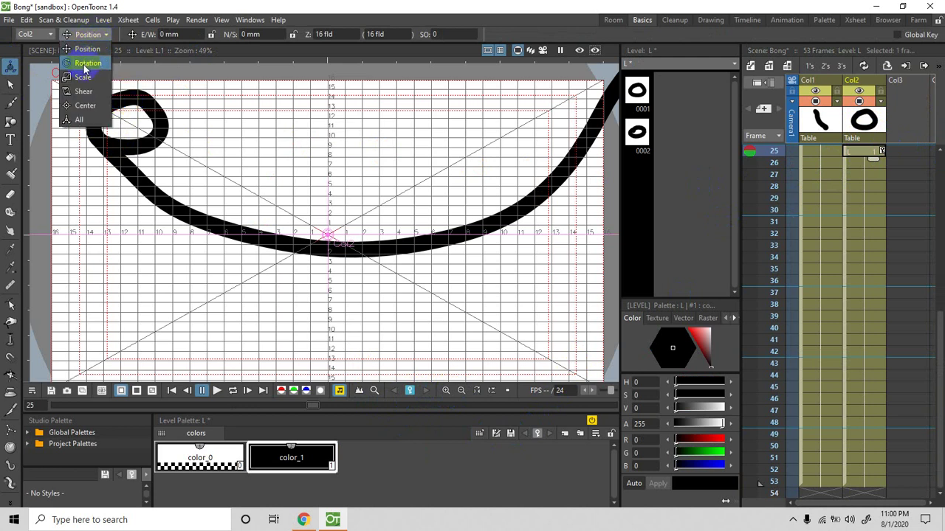
click(84, 106)
drag(344, 239, 131, 123)
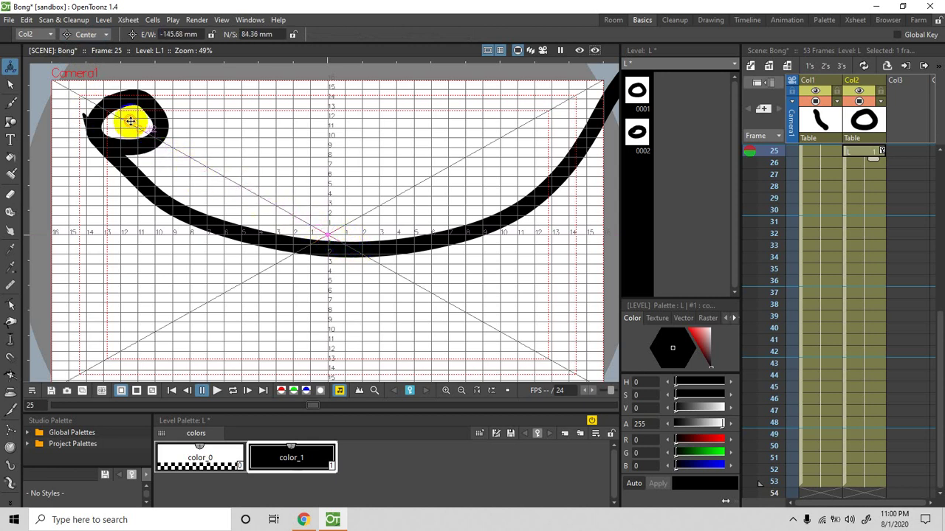
click(86, 34)
click(83, 49)
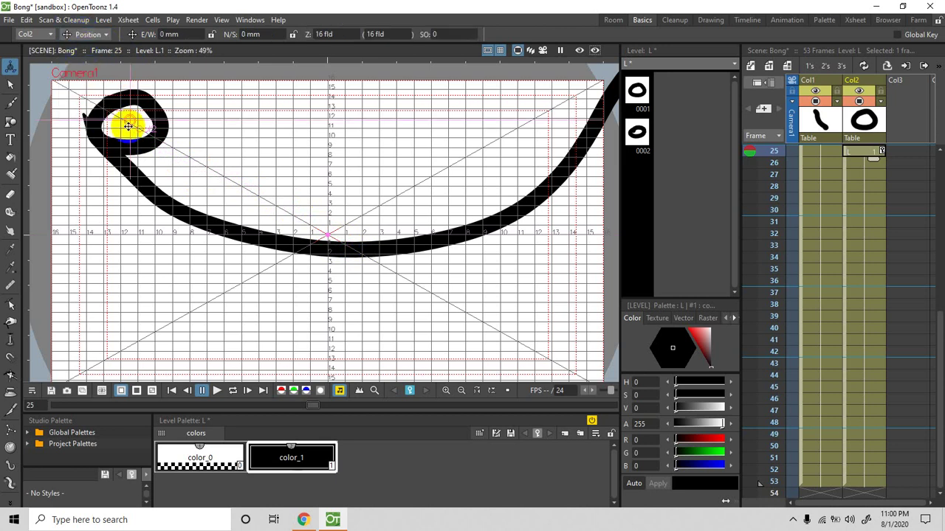
Step: Move the circle along the curve to about E/W 60.88, N/S -44.79 mm at frame 28 and E/W 155.68, N/S -70.45 mm at frame 32
click(871, 158)
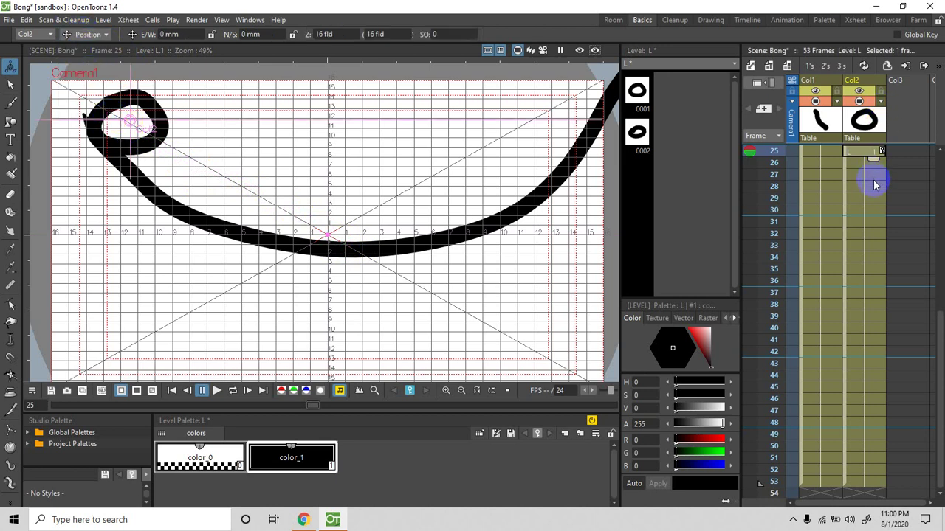
click(873, 185)
mouse_move(167, 139)
mouse_down()
mouse_move(132, 120)
mouse_move(194, 177)
mouse_move(217, 181)
mouse_up()
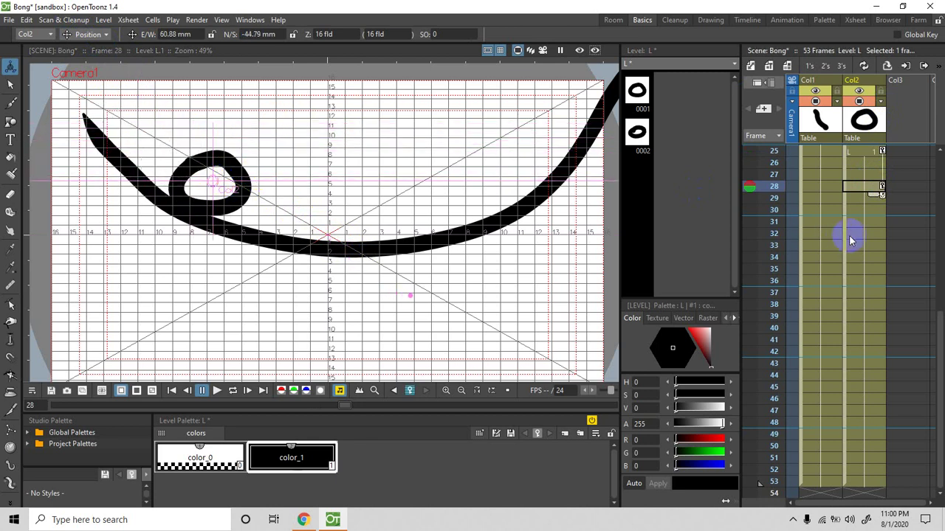
click(878, 235)
drag(232, 185, 369, 225)
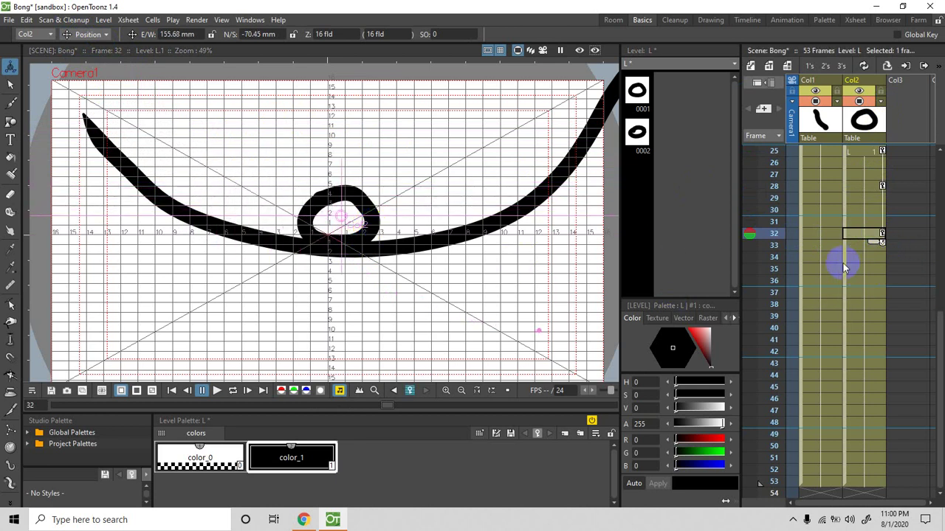
Step: Move the circle up the curve to about E/W 247.87, N/S -49.14 mm at frame 36 and E/W 319.62, N/S 0.87 mm at frame 40
click(875, 280)
click(342, 217)
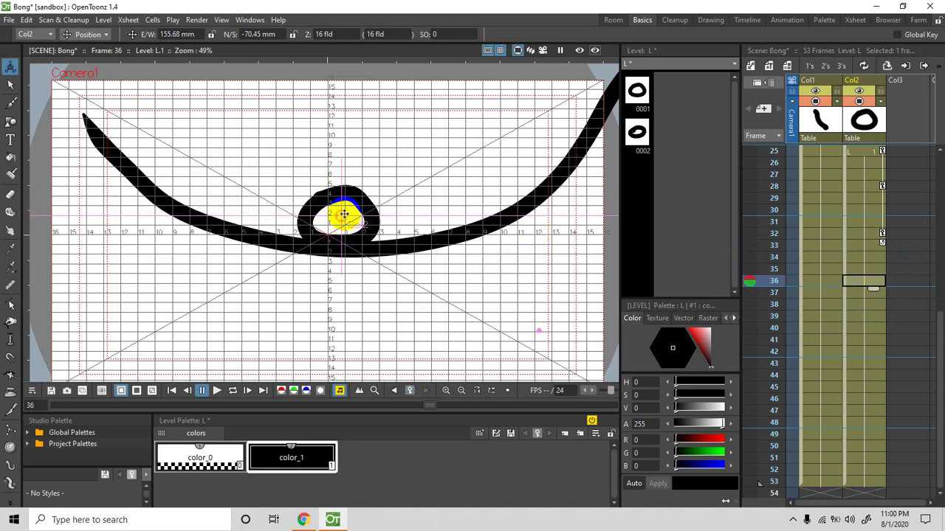
drag(348, 213, 474, 186)
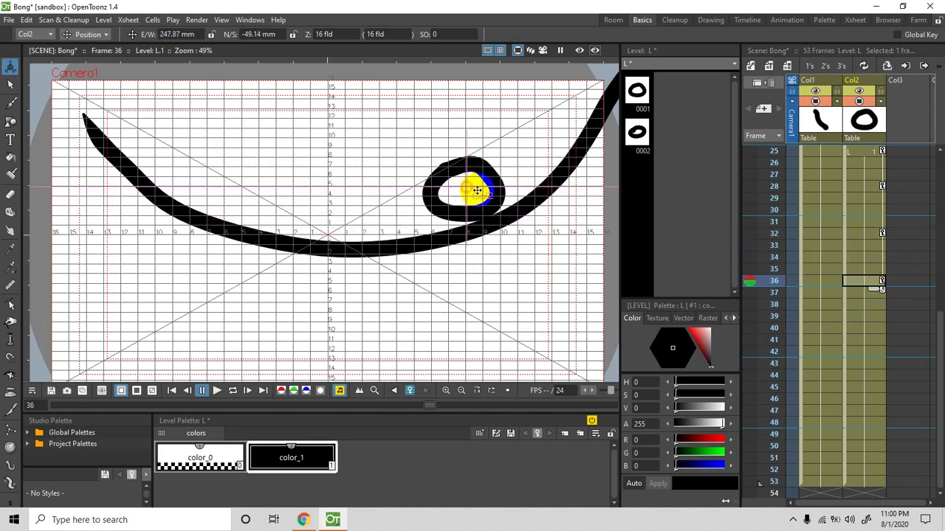
click(883, 329)
drag(481, 168, 588, 104)
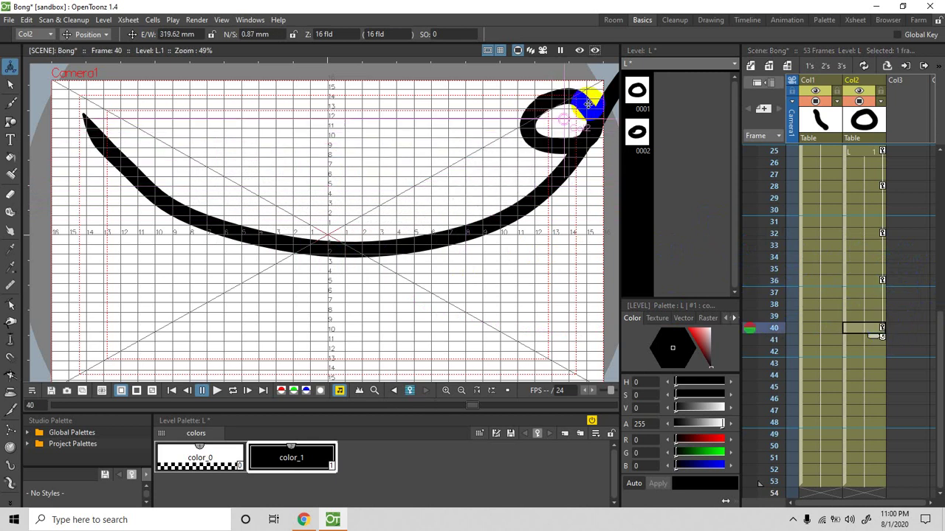
Step: Keyframe the circle moving back down the curve at frames 42, 45 and 53, ending at about E/W 168.29 mm and N/S -74.8 mm
click(879, 352)
drag(595, 136, 576, 128)
click(878, 387)
click(880, 481)
drag(551, 140, 380, 212)
click(881, 481)
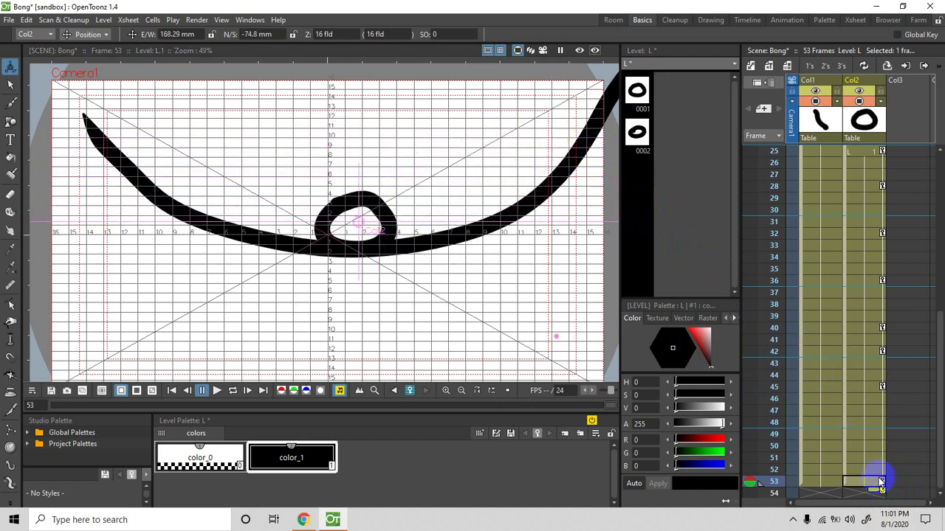
Step: Play back the circle's motion along the curve, and compare frames 1 and 25 of Col2
click(216, 391)
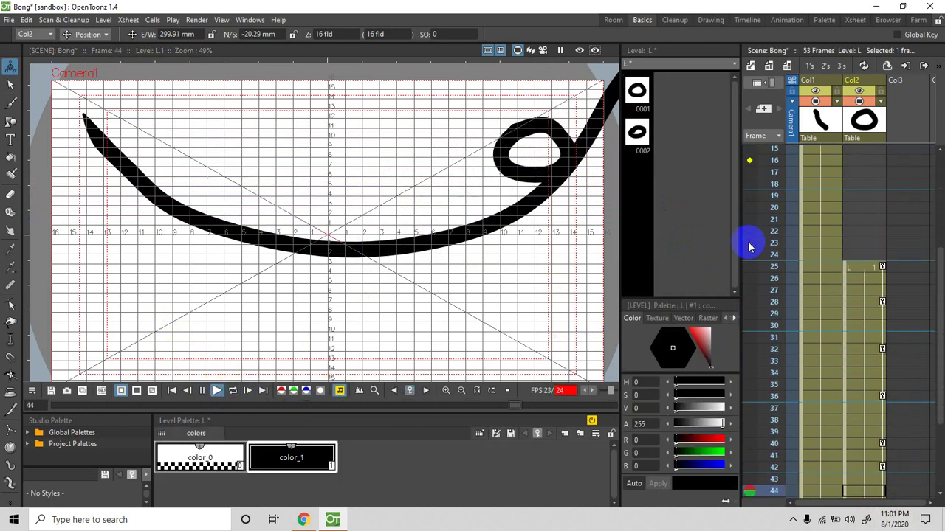
click(453, 287)
mouse_move(940, 241)
mouse_down()
mouse_move(936, 411)
mouse_move(941, 199)
mouse_move(938, 229)
mouse_up()
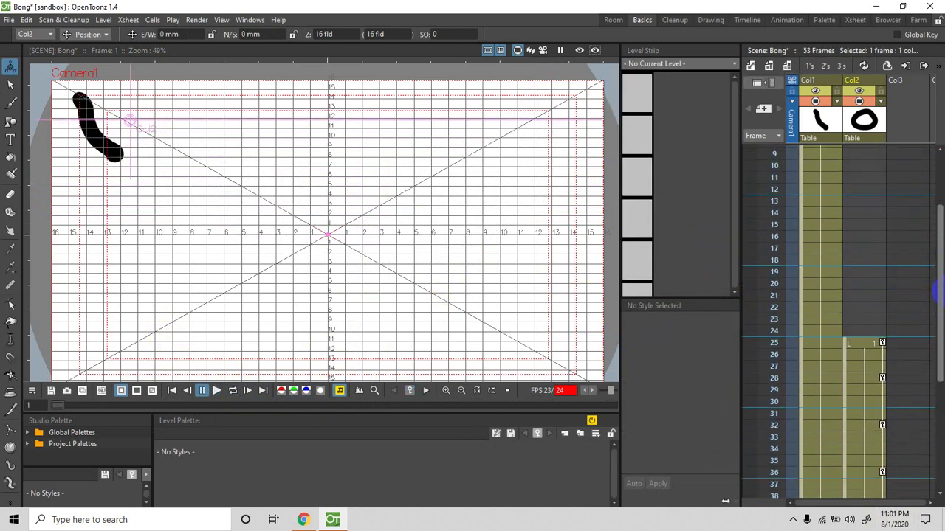
click(859, 343)
scroll(863, 276, up, 3)
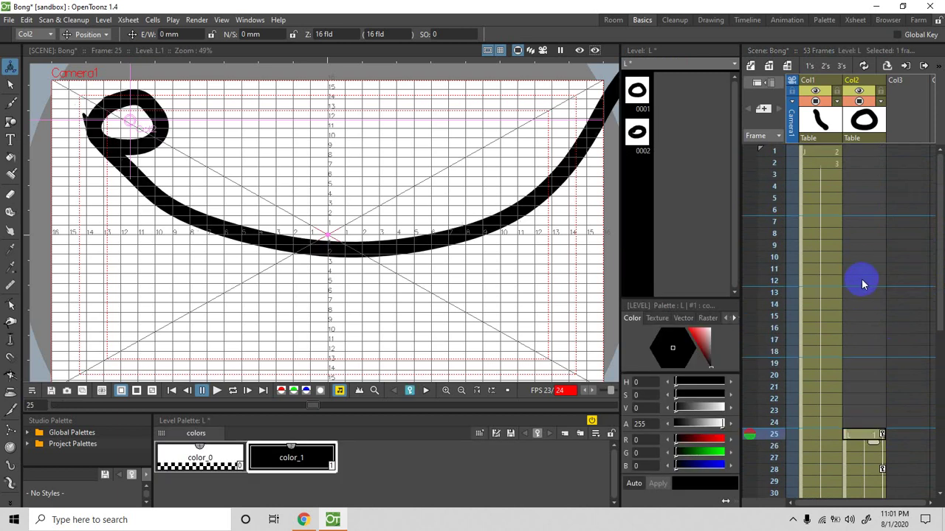
click(869, 160)
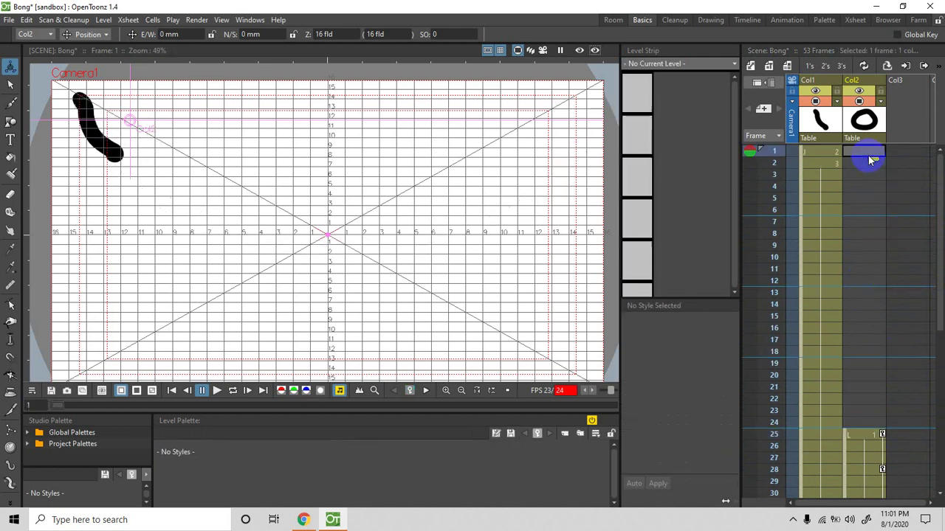
click(868, 436)
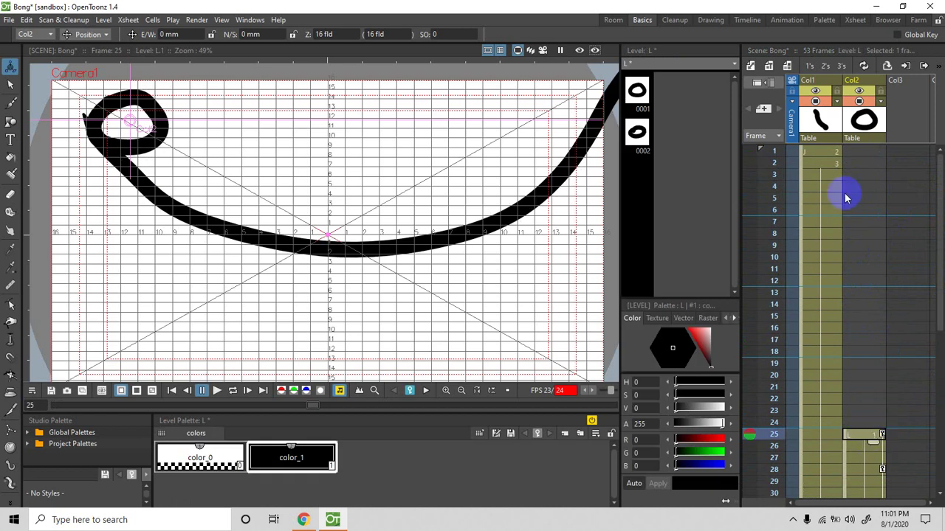
click(860, 153)
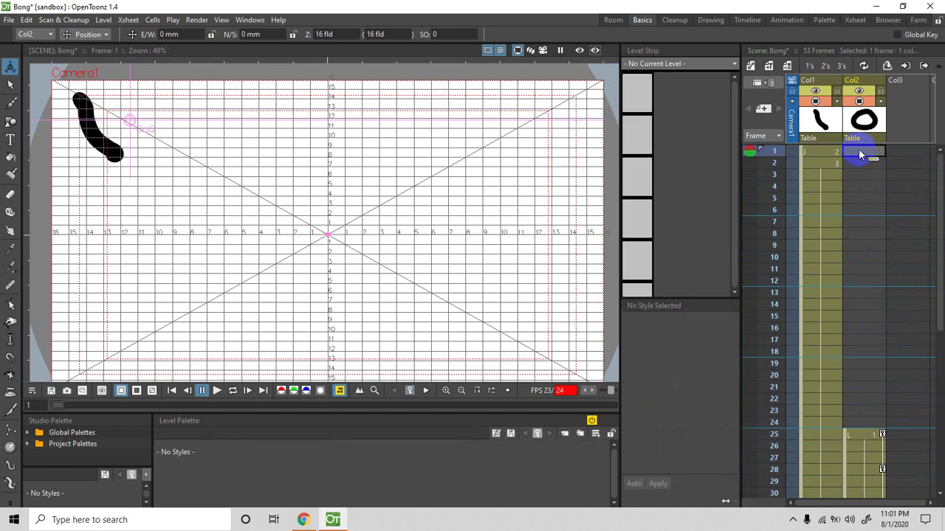
Step: Place level L's drawing 0002 at frame 1 of Col2 and extend it over 53 frames
click(660, 63)
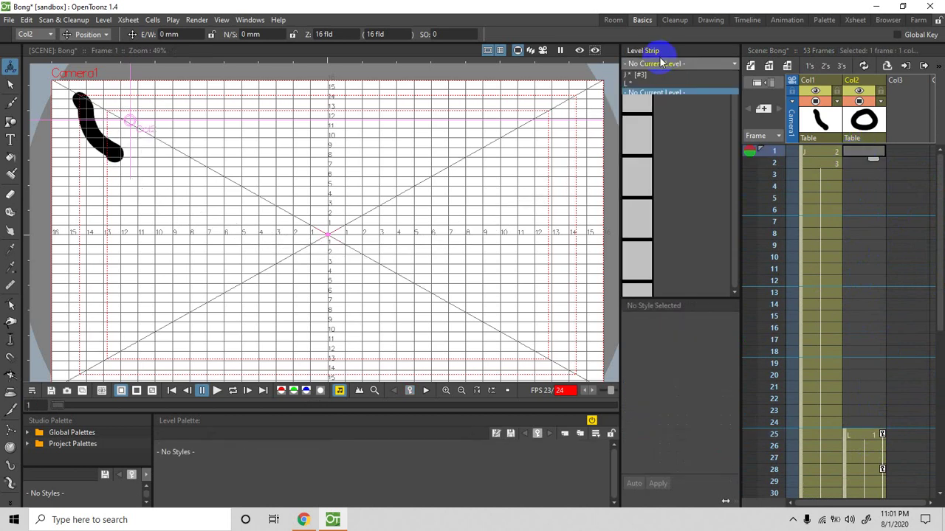
click(644, 84)
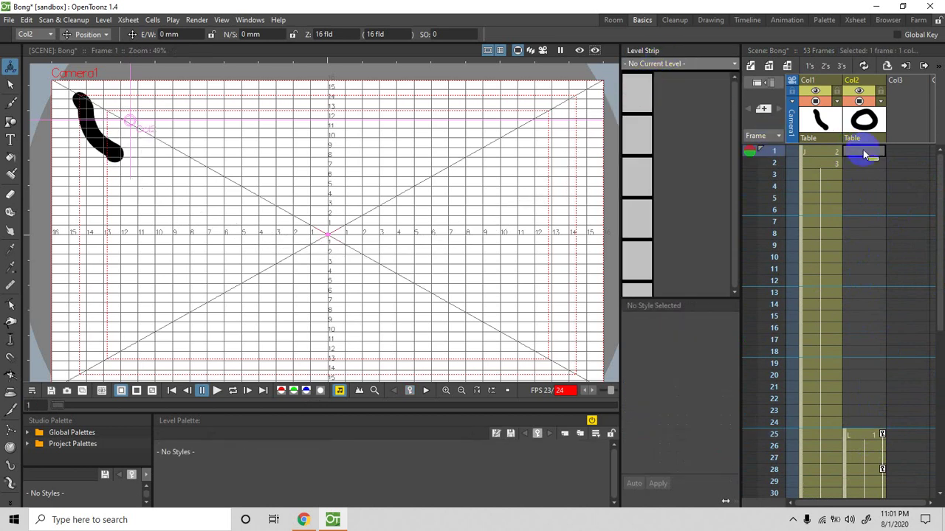
click(635, 138)
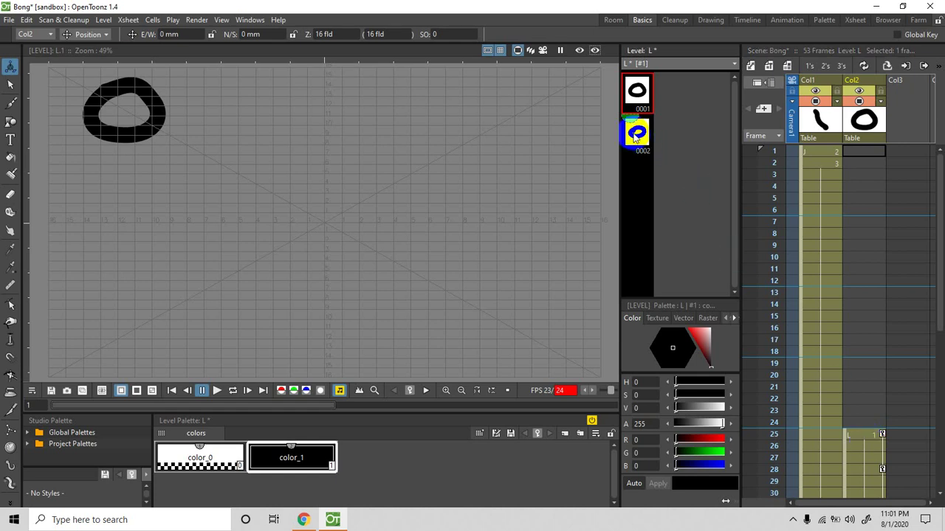
drag(642, 136, 873, 308)
click(877, 161)
drag(872, 246, 885, 290)
scroll(877, 244, up, 4)
click(839, 166)
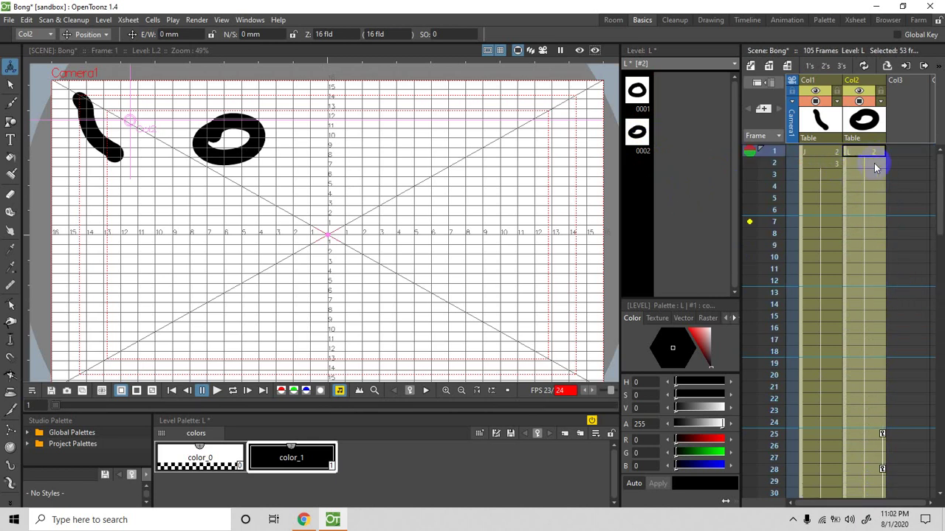
Step: At frame 2, shift the oval slightly and move Col2's center point inside it, at about E/W -75.23 mm and N/S 70.01 mm
click(874, 166)
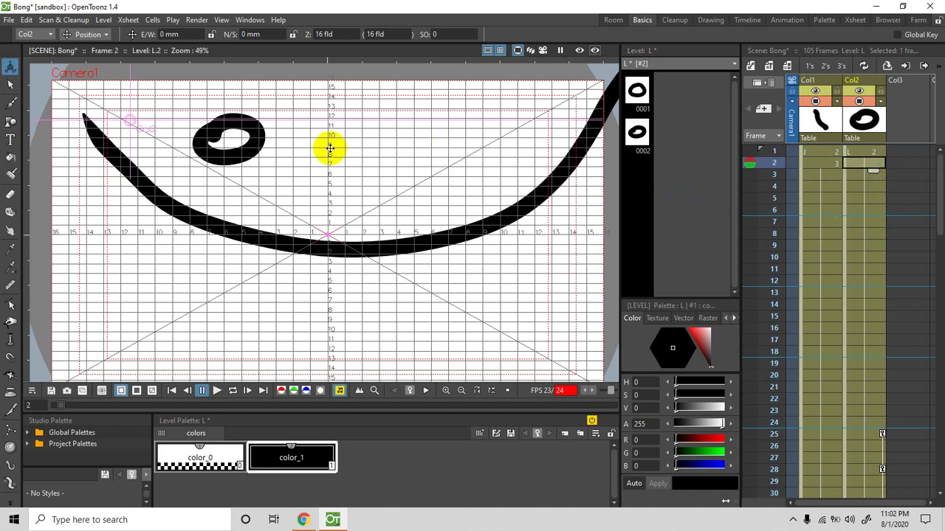
drag(131, 119, 81, 118)
click(87, 34)
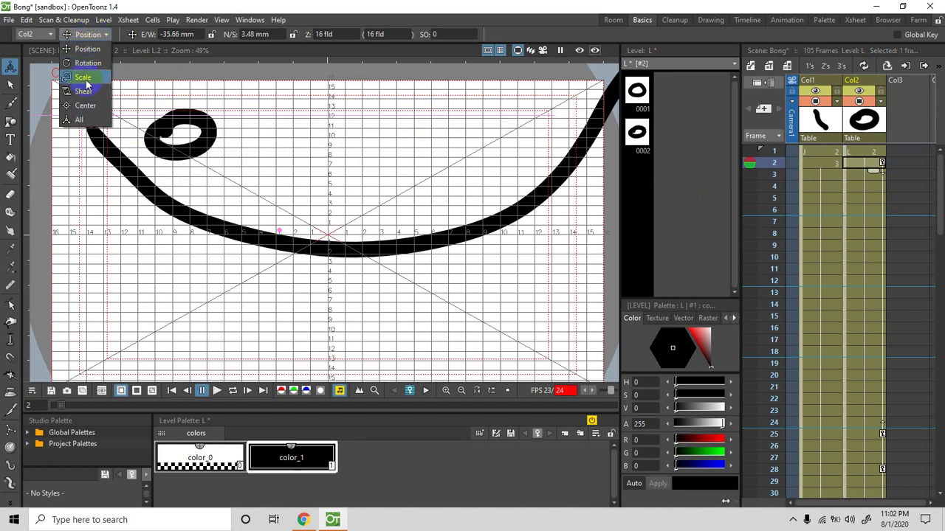
click(84, 106)
mouse_move(106, 121)
mouse_down()
mouse_move(85, 123)
mouse_move(93, 116)
mouse_move(178, 135)
mouse_up()
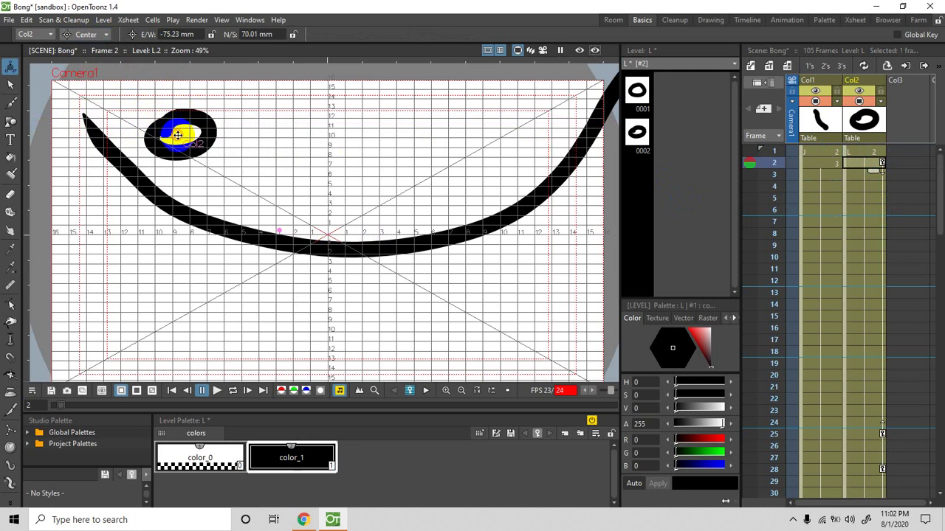
Step: Position the oval at the curve's upper-left end at frame 2, at about E/W -70.45 mm and N/S 11.31 mm
click(93, 34)
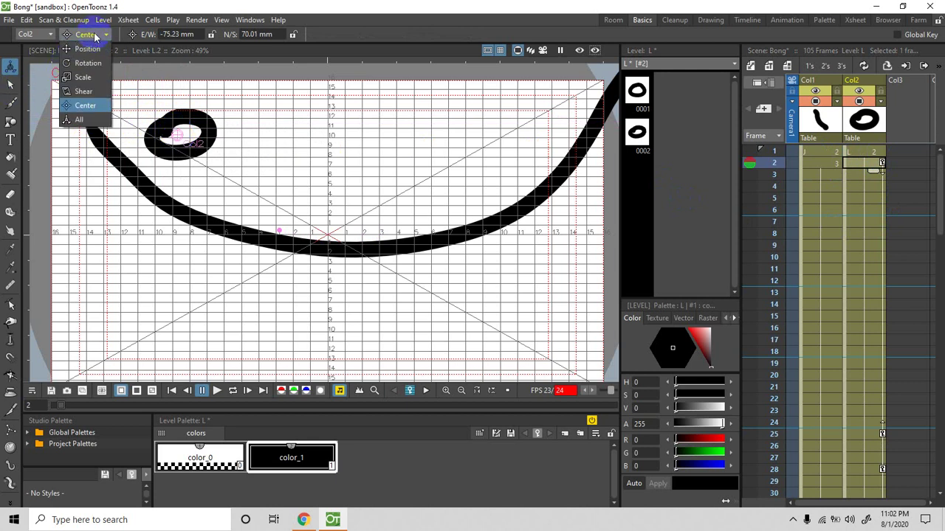
click(86, 49)
mouse_move(189, 120)
mouse_down()
mouse_move(150, 91)
mouse_move(143, 110)
mouse_up()
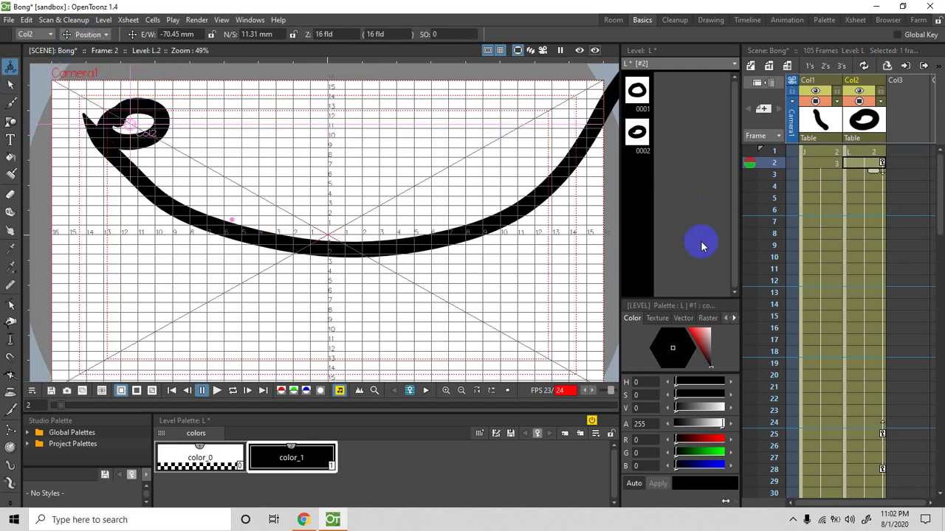
Step: Key the oval along the curve in Col2 at frames 8, 17 and 22, at about E/W -6.41, 39.6 and 157.92 mm
click(884, 234)
drag(177, 133, 248, 205)
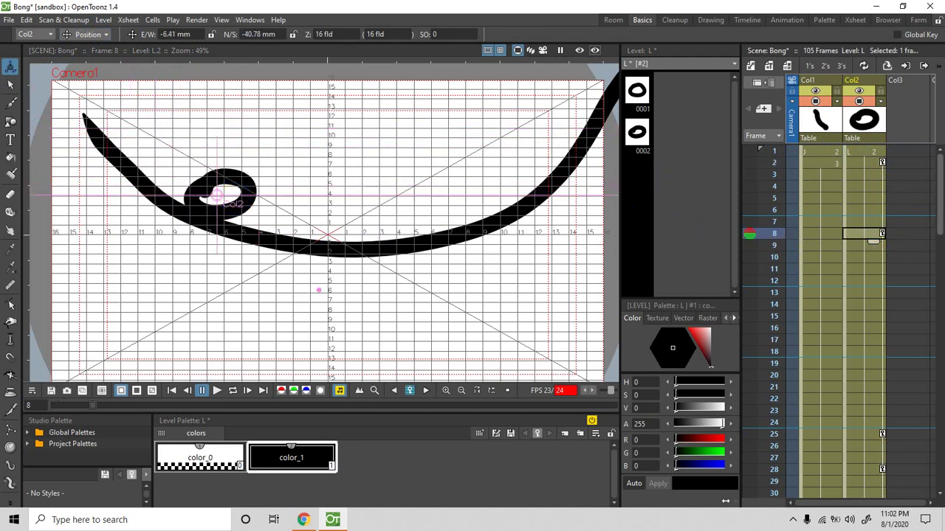
click(880, 341)
drag(246, 177, 304, 225)
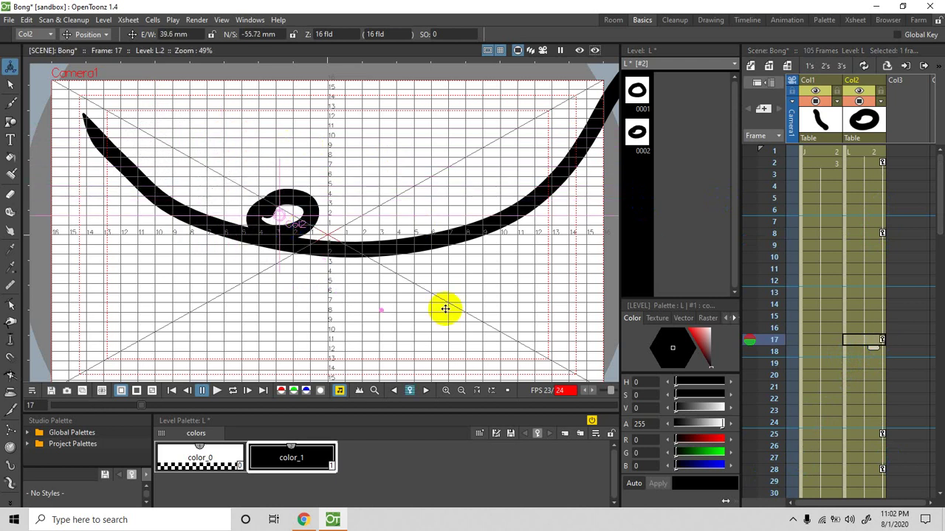
click(881, 400)
drag(270, 173, 468, 217)
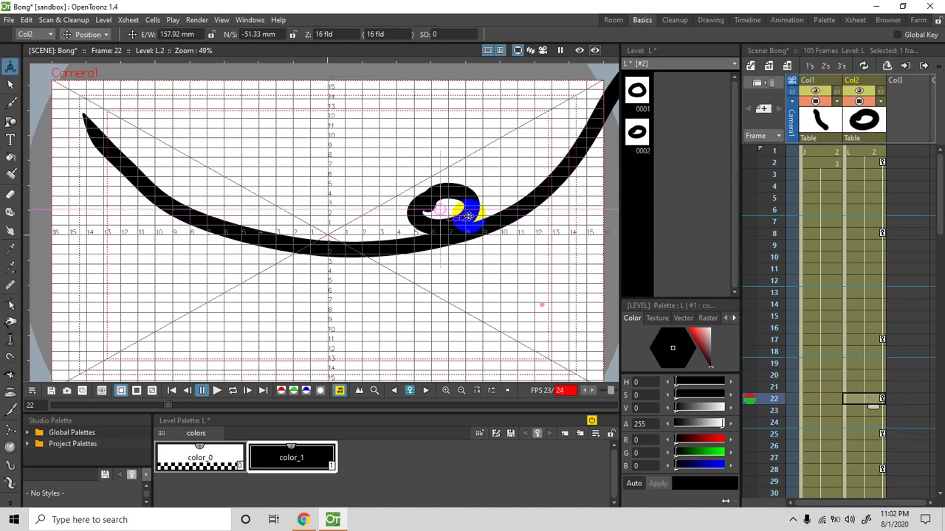
Step: Reposition the oval at frame 48 to about E/W 244.28, N/S 18.21 mm and at frame 50 to about E/W 135.61, N/S -56.39 mm
scroll(872, 384, down, 8)
click(878, 422)
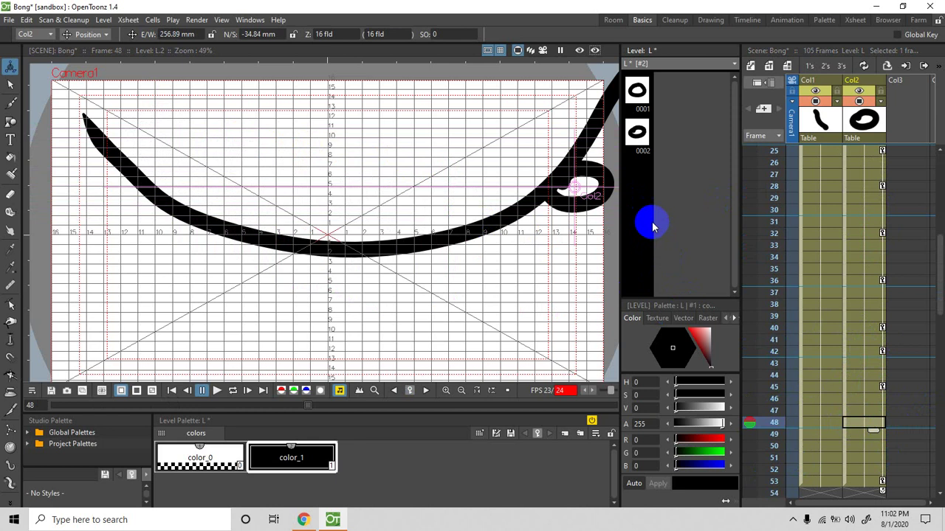
drag(599, 193, 582, 119)
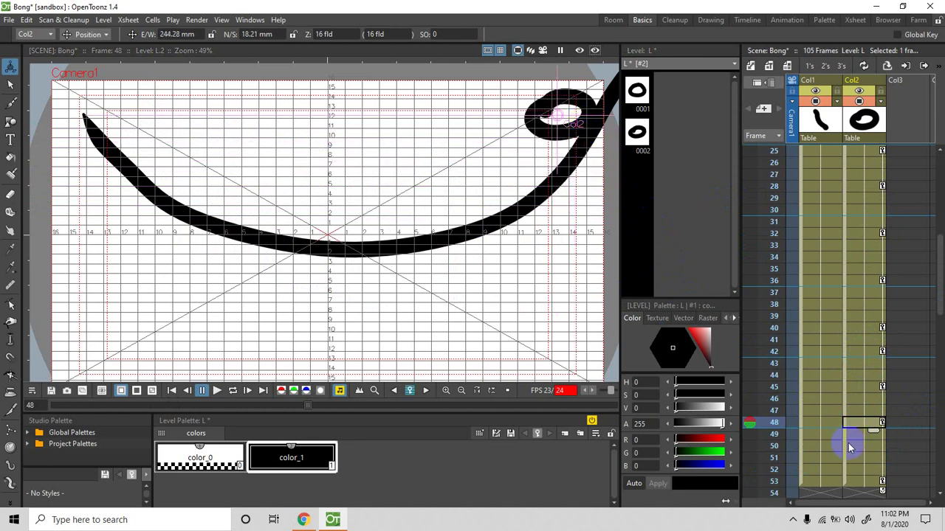
scroll(870, 445, down, 4)
click(880, 304)
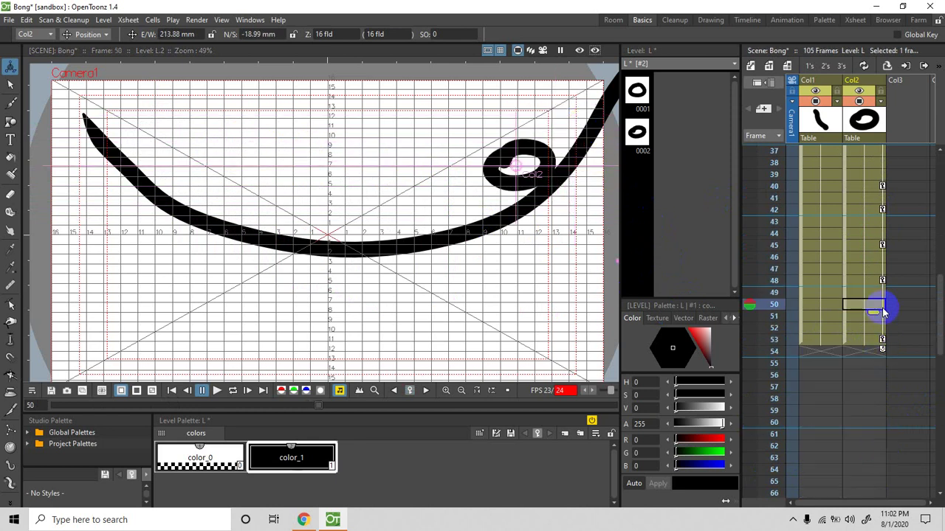
drag(532, 157, 428, 215)
Step: Play back the oval's keyed motion along the curve
scroll(886, 303, up, 12)
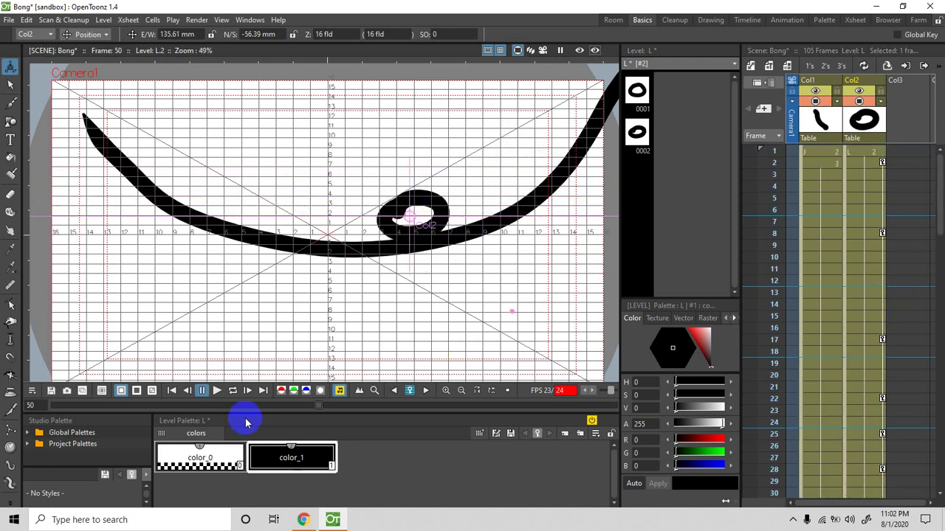
click(217, 391)
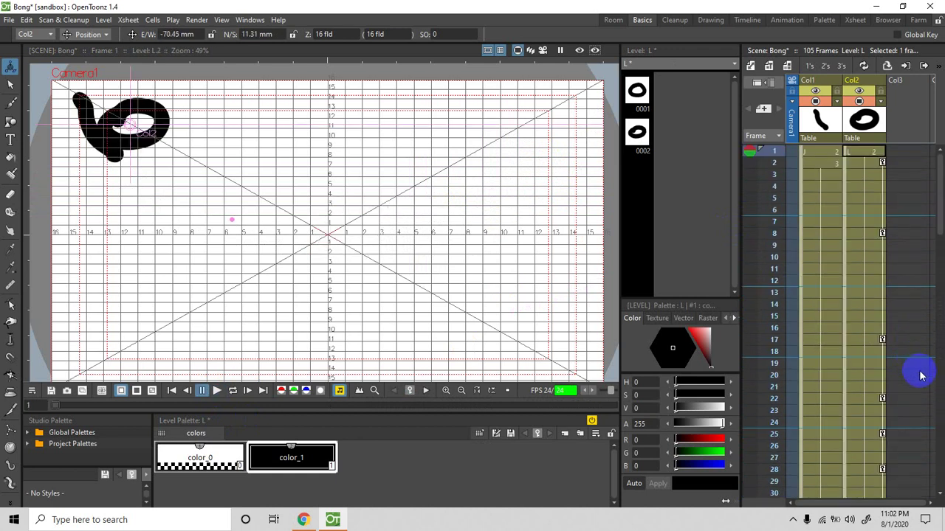
click(876, 162)
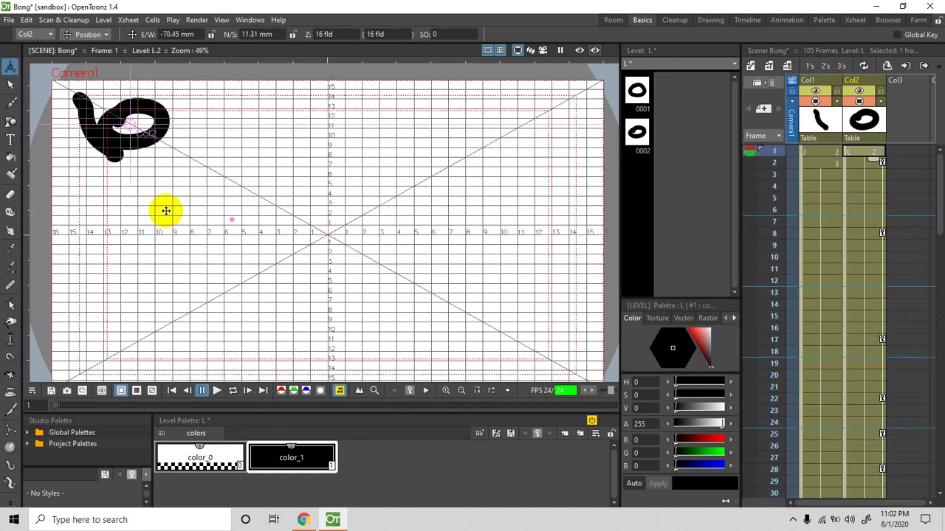
Step: Delete the level J drawing at frame 1 of Col1 and play back the scene
click(817, 162)
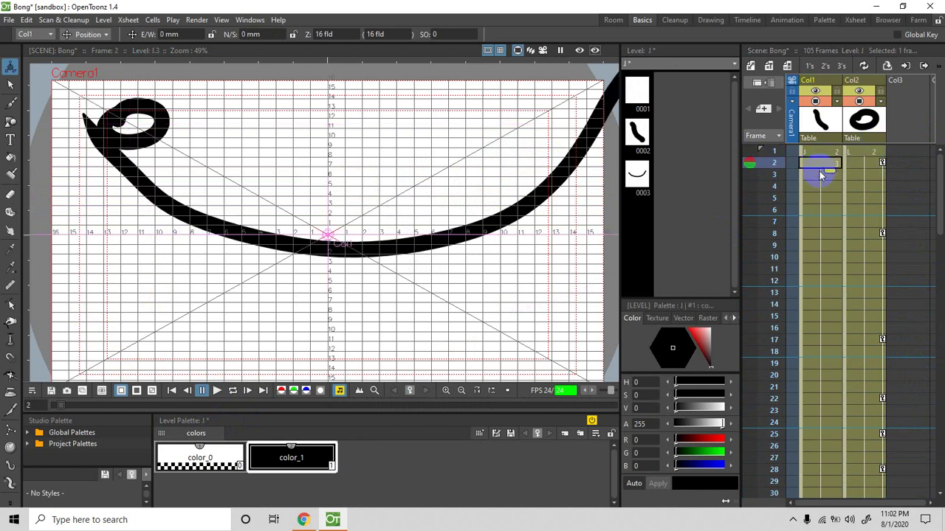
click(811, 153)
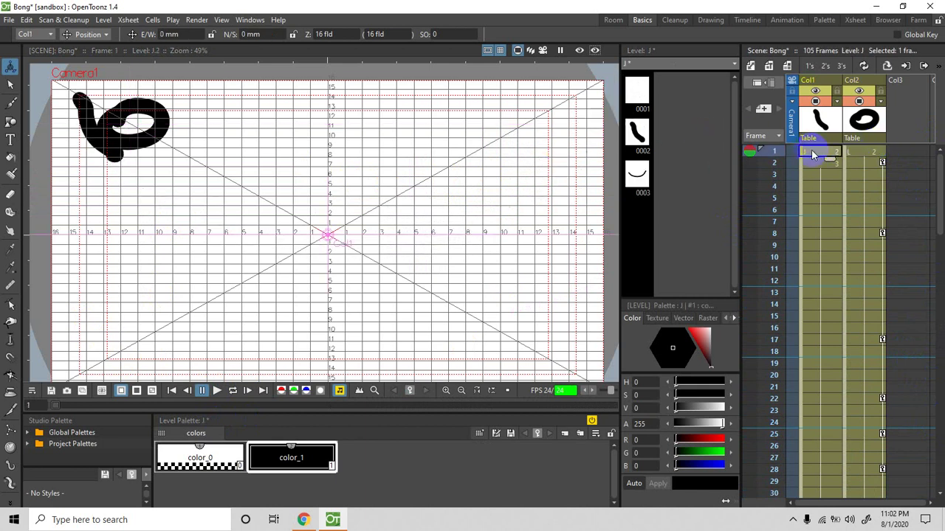
right_click(812, 154)
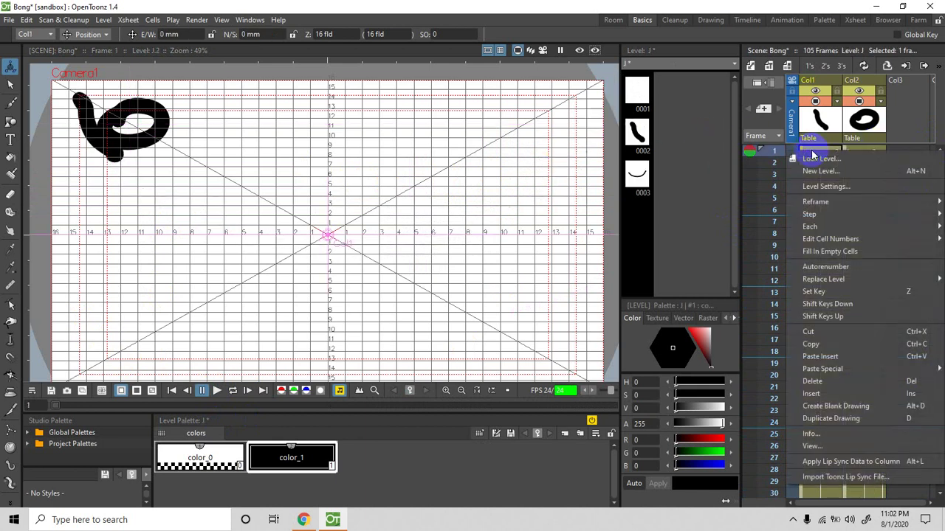
click(812, 380)
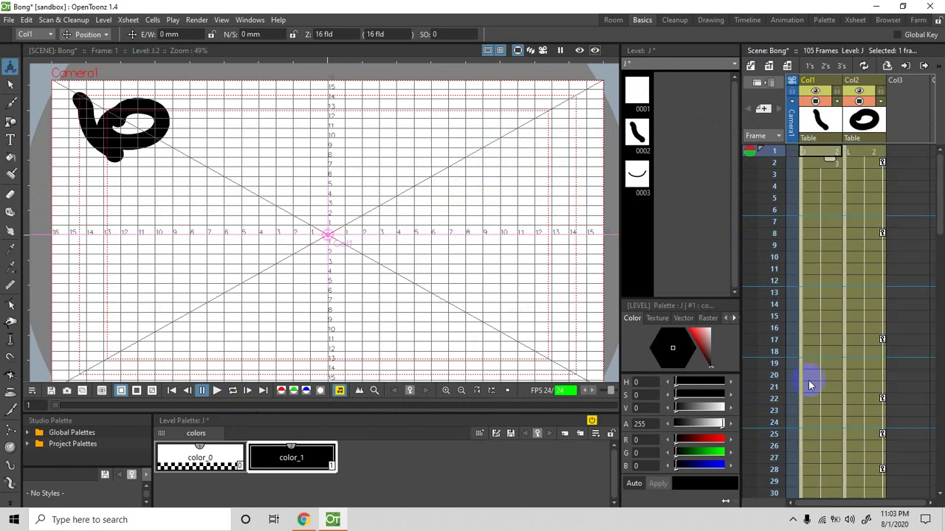
click(817, 162)
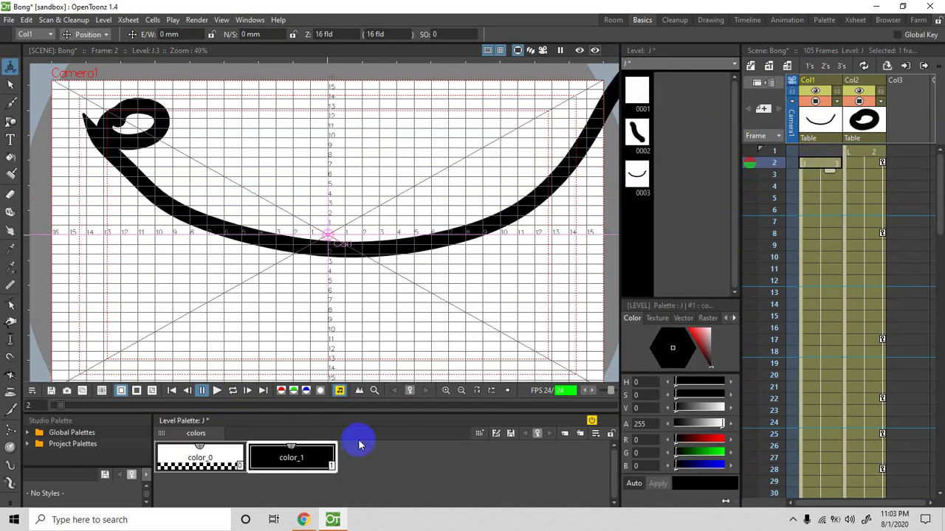
click(225, 391)
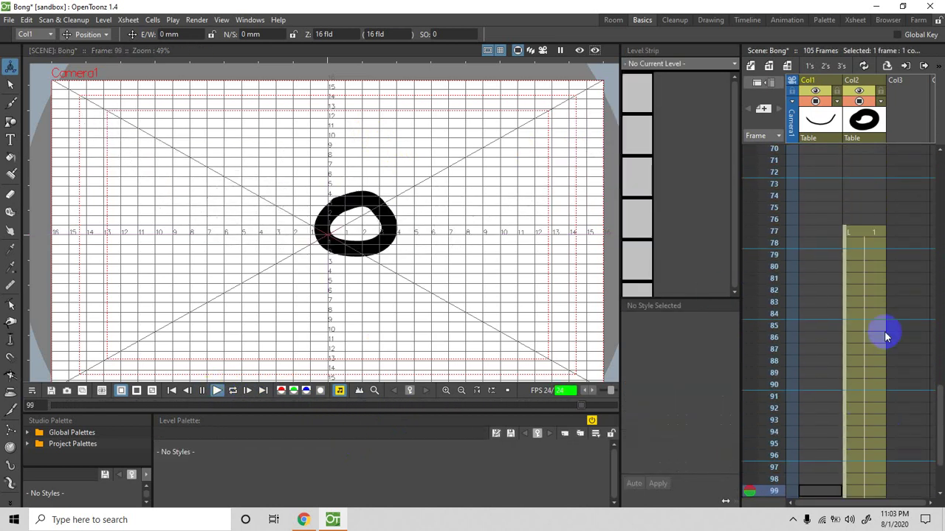
Step: Delete the level L cells at frames 77 to 105 of Col2
drag(936, 211, 936, 442)
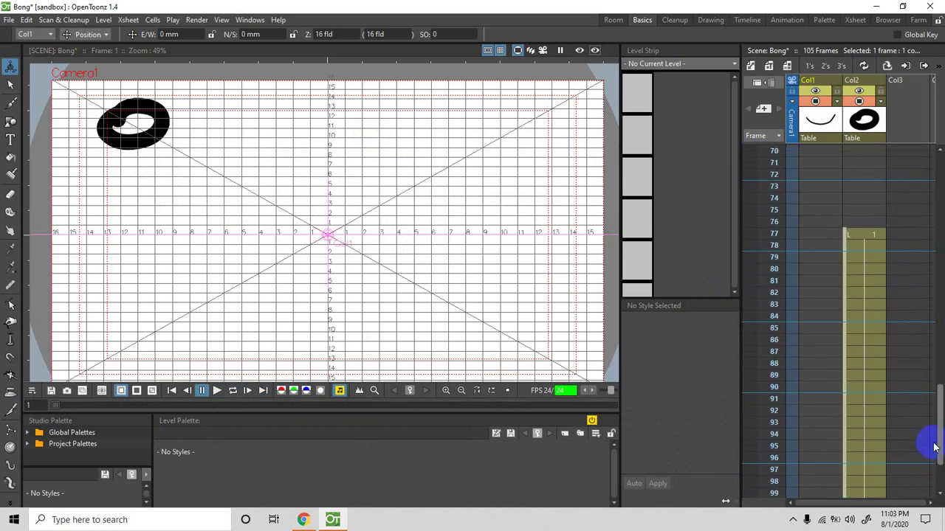
click(857, 236)
drag(937, 405, 936, 443)
shift+click(873, 484)
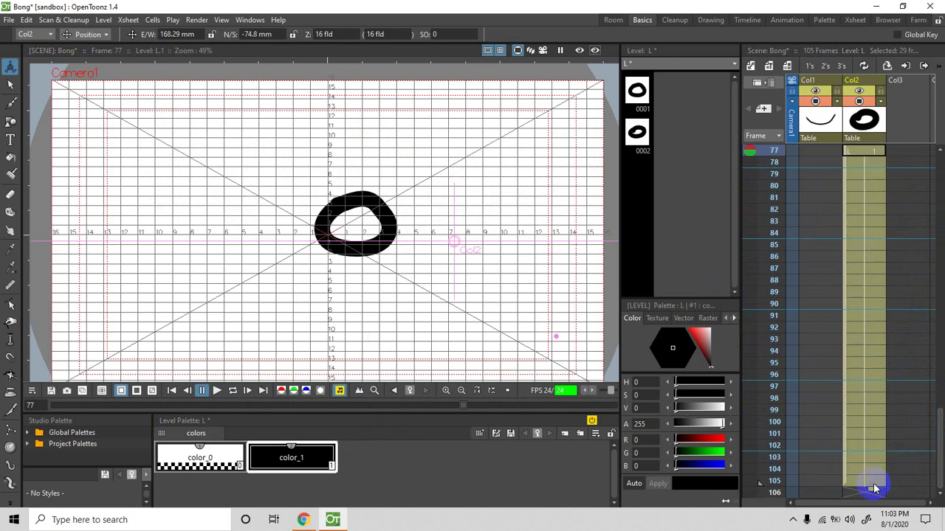
key(Delete)
drag(934, 358, 936, 172)
Step: Check the oval at frame 2 of Col2 and play back the shortened scene
click(871, 166)
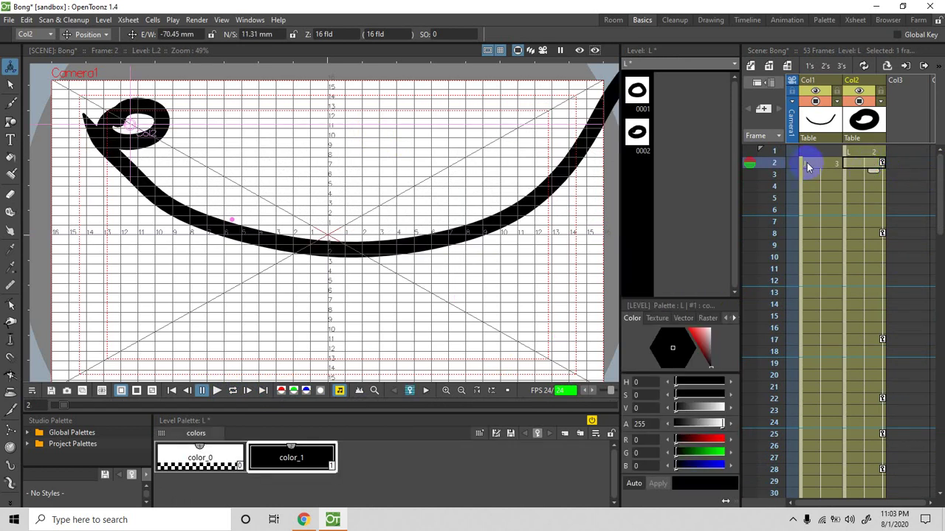
drag(217, 120, 152, 115)
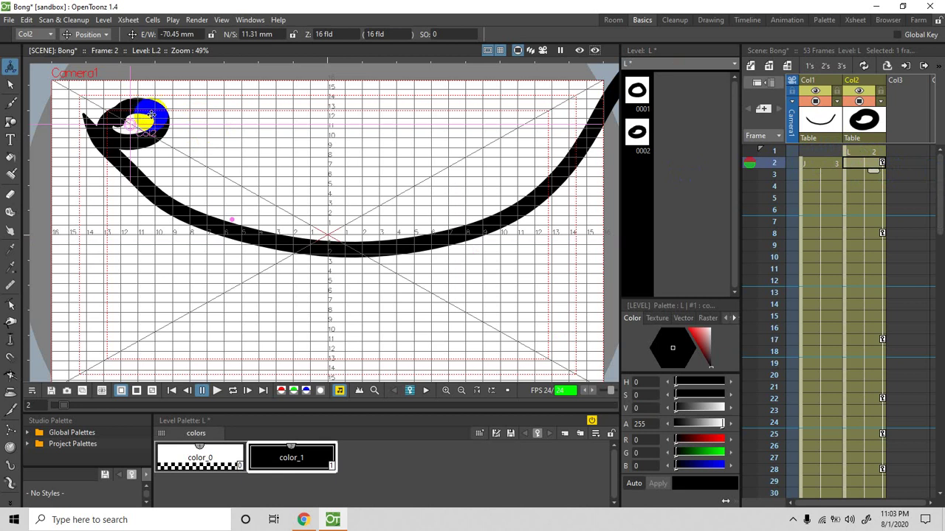
click(216, 391)
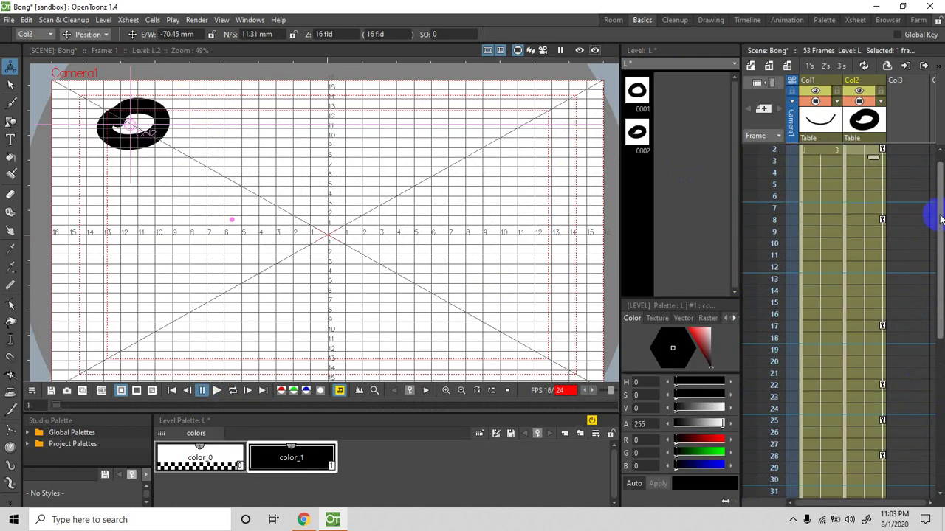
Step: Select Col2's frames 2 to 53 and try to toggle their keyframes all at once
click(883, 166)
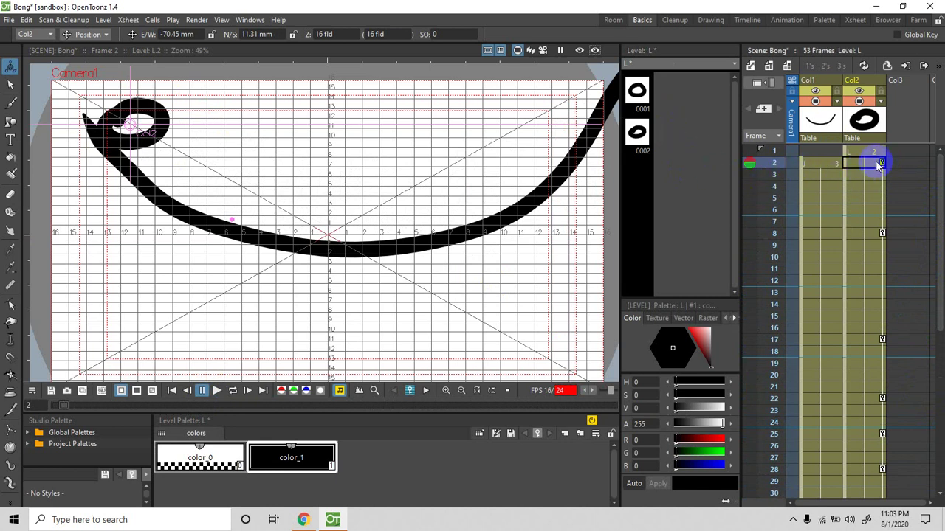
click(878, 165)
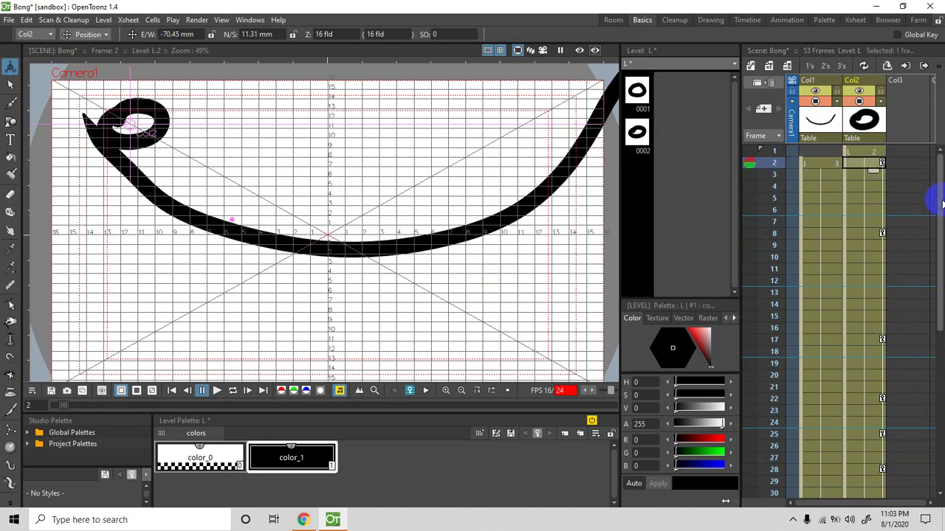
drag(936, 263, 918, 438)
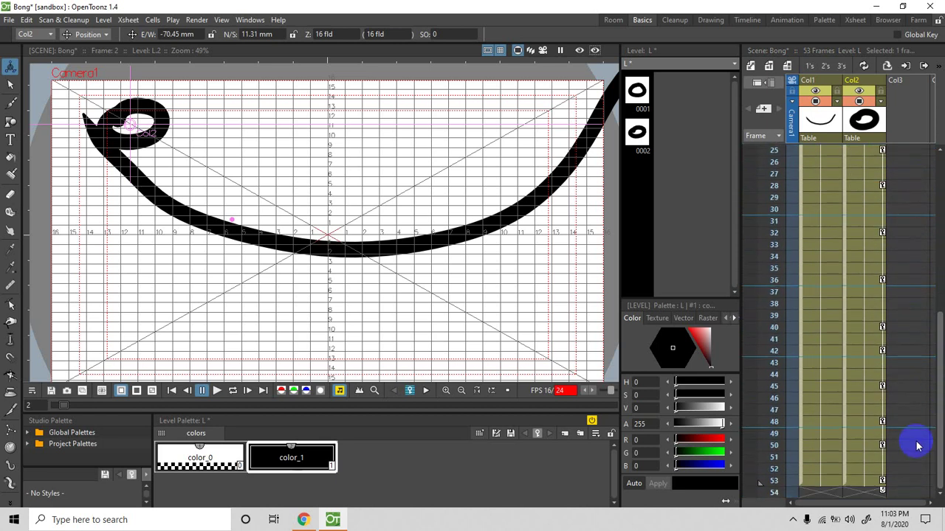
click(881, 482)
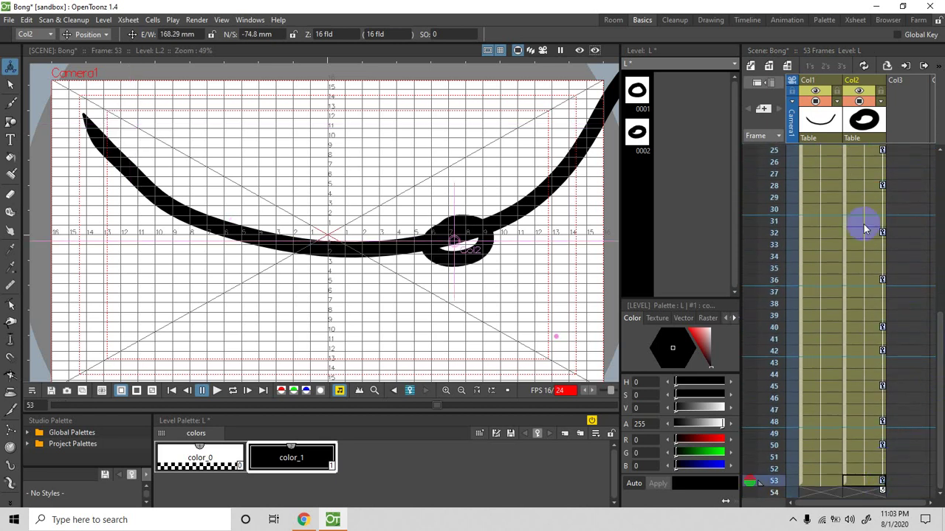
scroll(871, 166, up, 8)
click(871, 170)
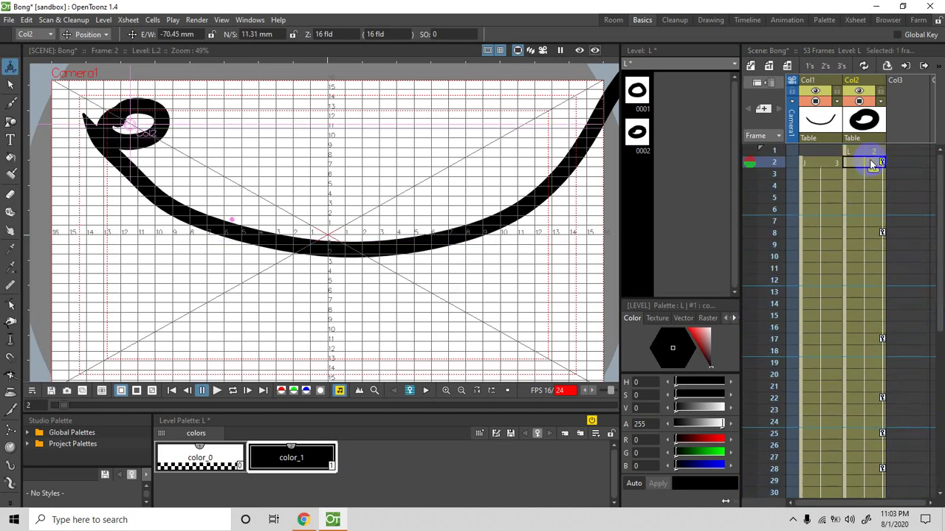
scroll(868, 413, down, 6)
scroll(865, 440, down, 6)
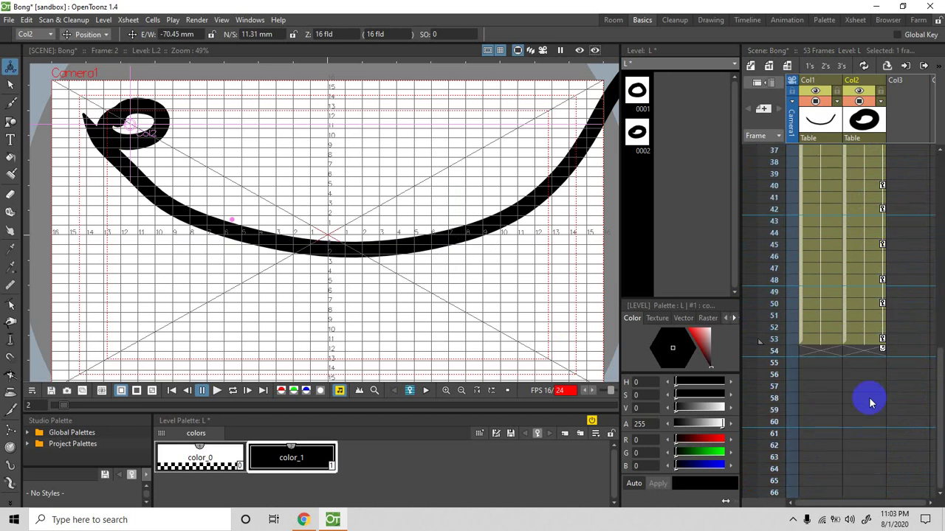
shift+click(866, 338)
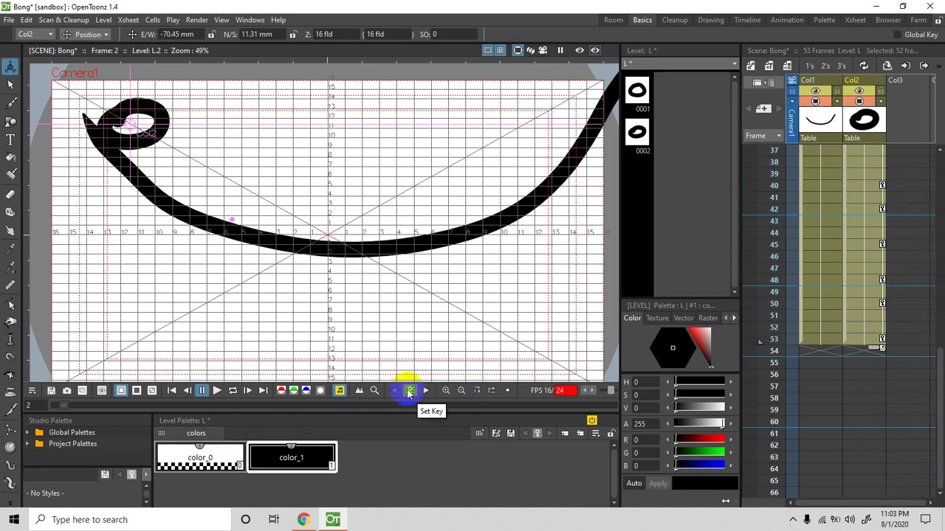
click(409, 391)
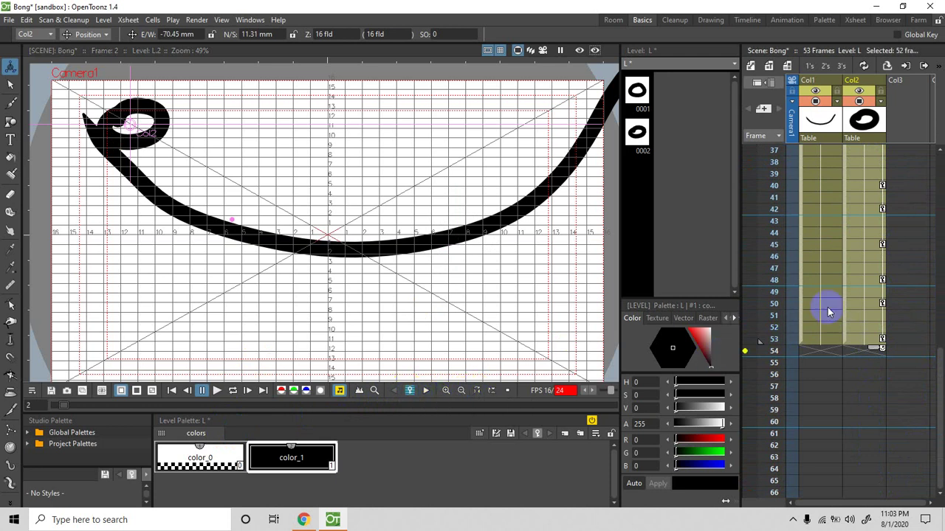
Step: Remove the oval's keyframe at frame 48 of Col2
click(882, 281)
right_click(883, 281)
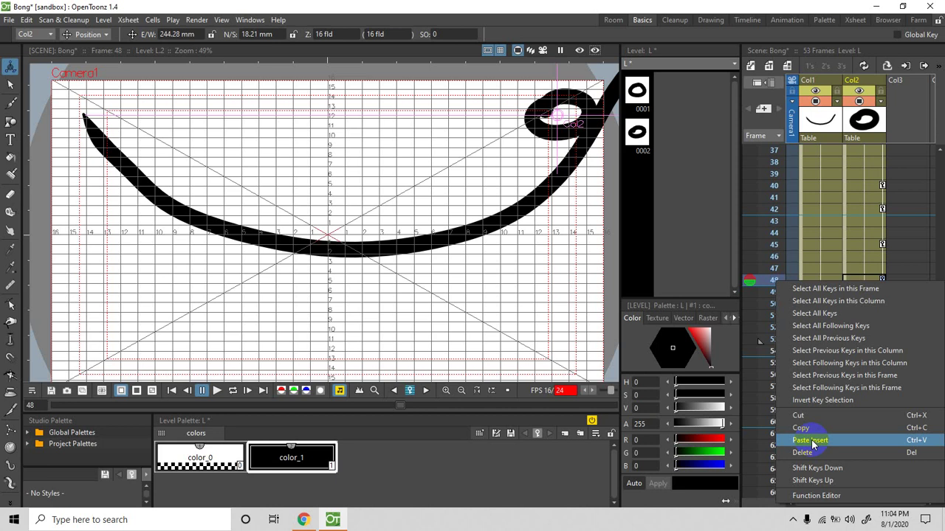
click(412, 397)
click(411, 398)
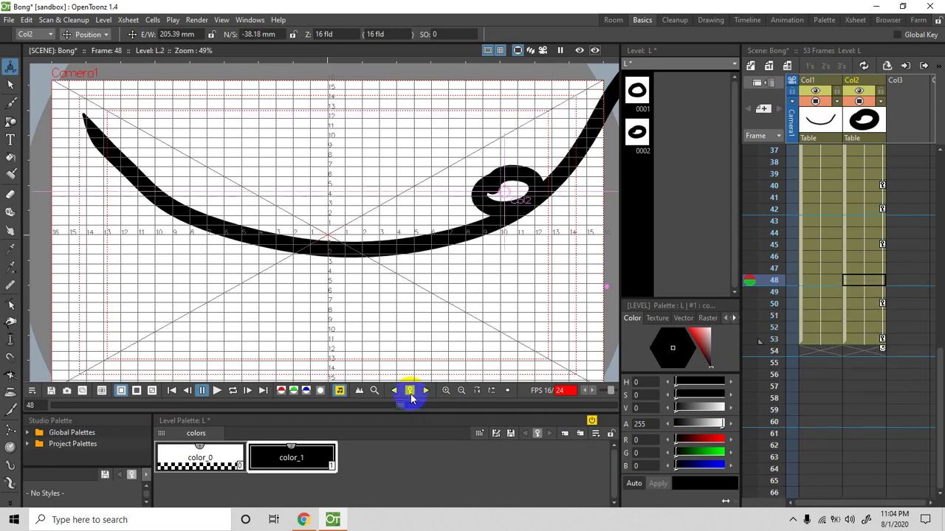
Step: Delete the whole Col2 column with the oval's drawings and keyframes
click(878, 303)
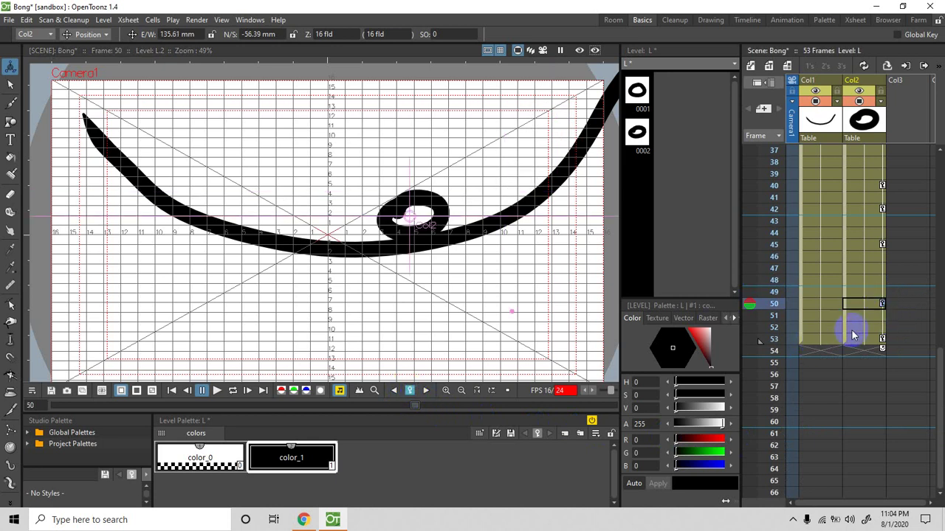
scroll(878, 306, up, 6)
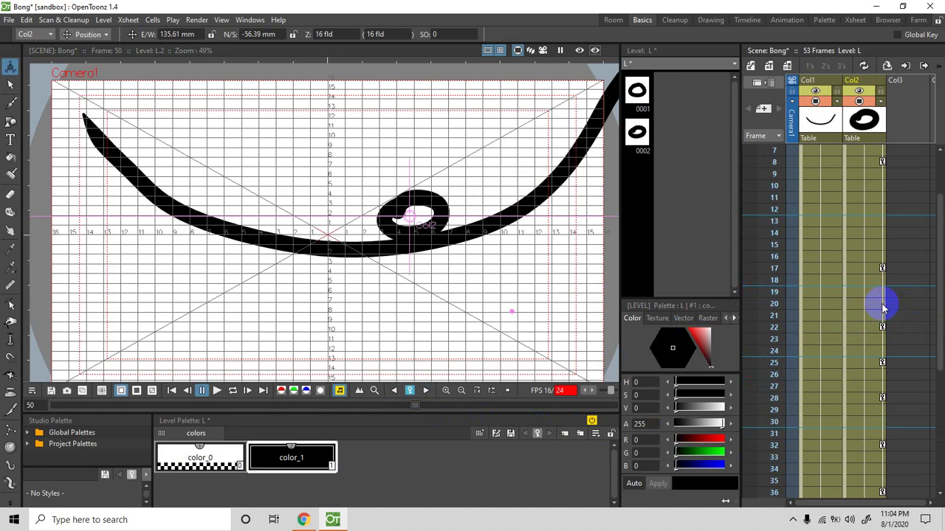
click(882, 163)
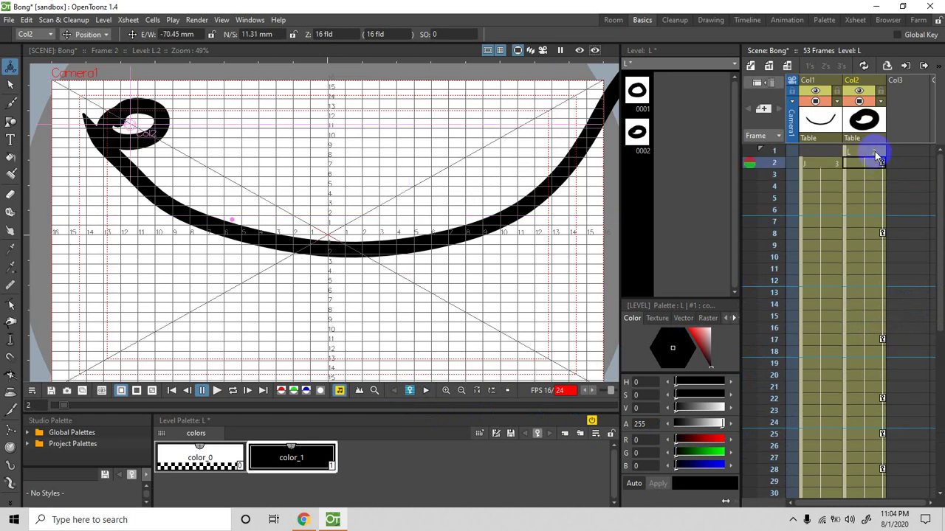
click(868, 122)
right_click(869, 125)
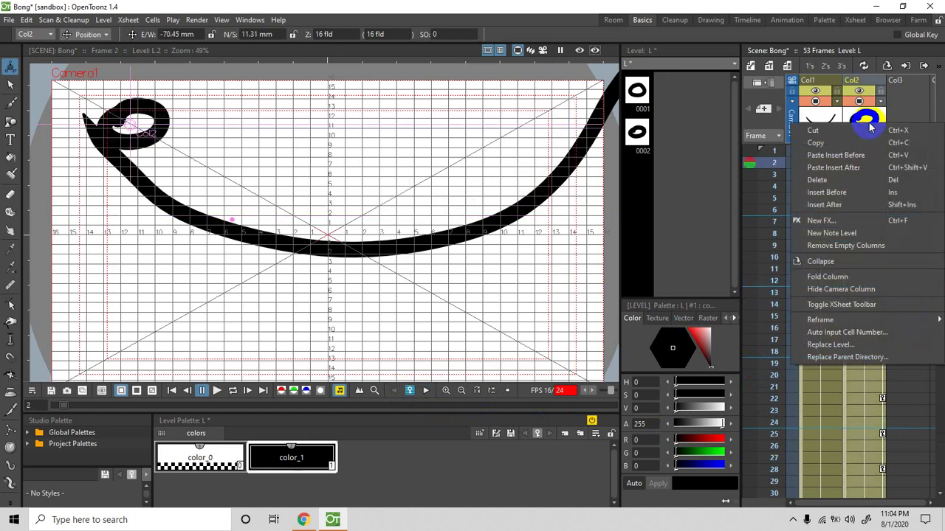
click(815, 180)
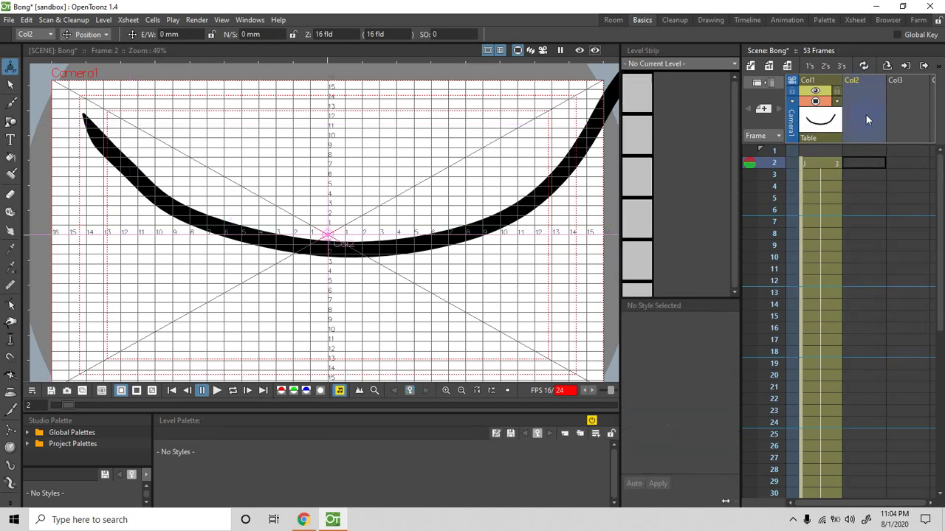
right_click(867, 120)
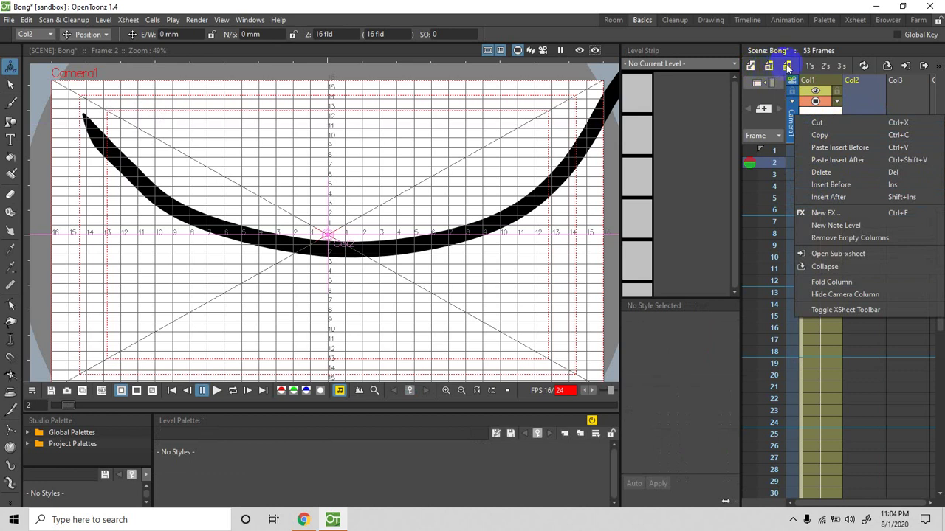
click(905, 102)
click(855, 161)
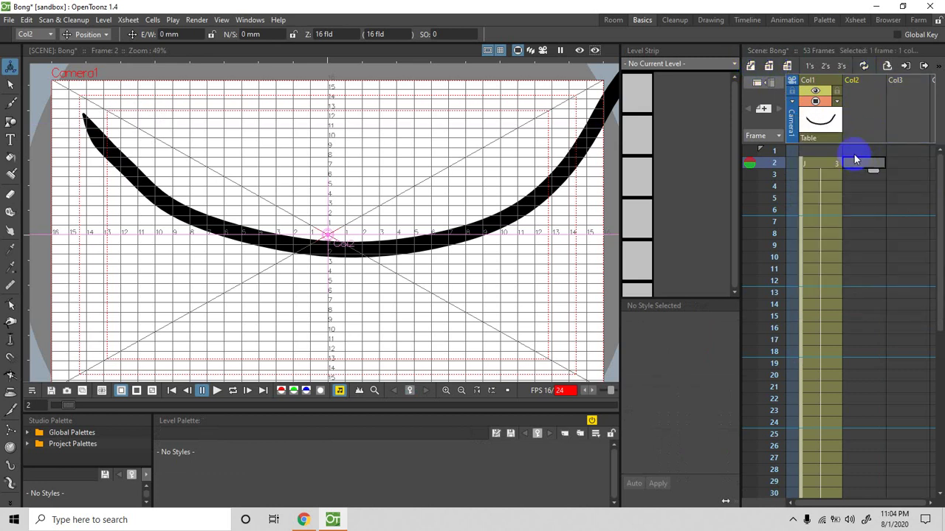
click(652, 64)
click(639, 74)
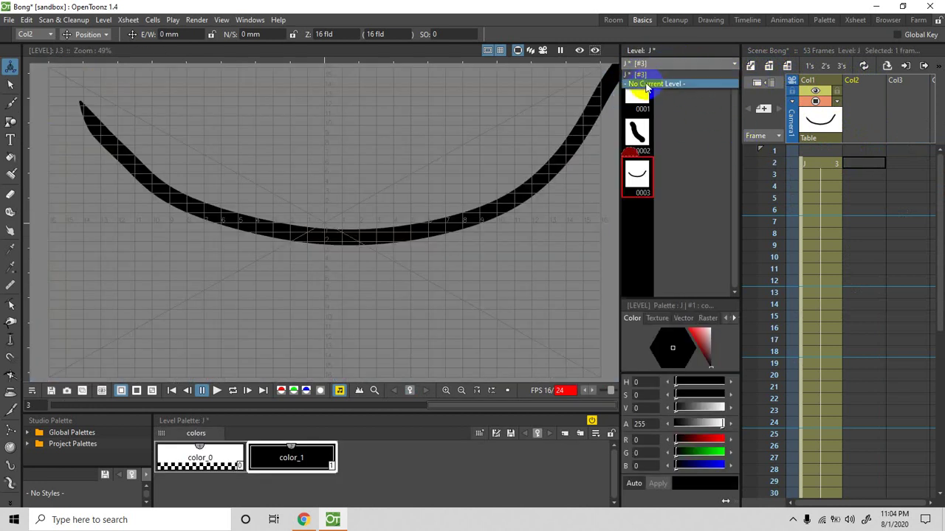
Step: Create a new Toonz Vector level M at frame 2 of Col2
click(855, 167)
click(855, 167)
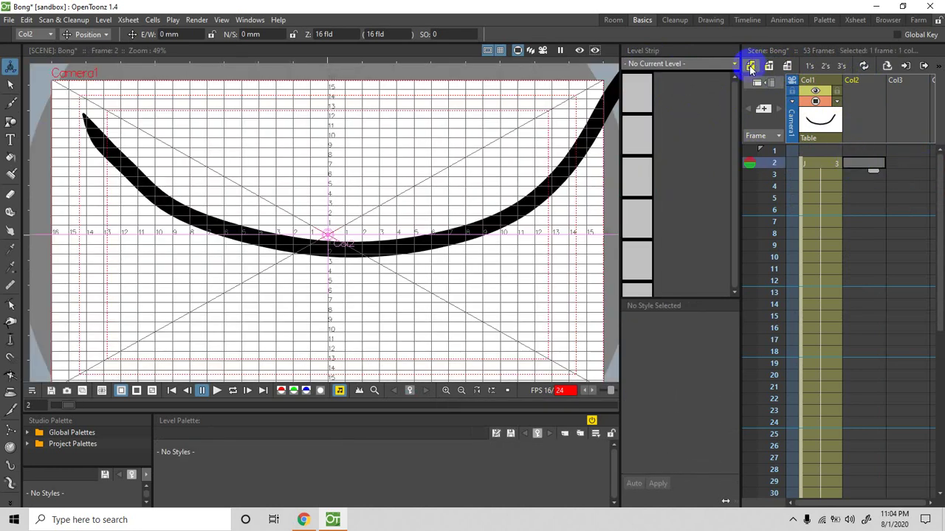
click(750, 67)
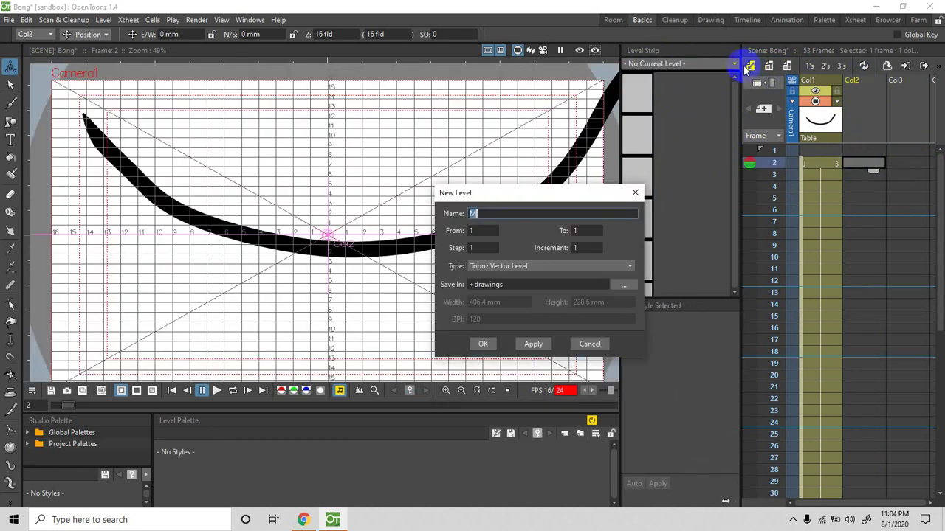
click(527, 346)
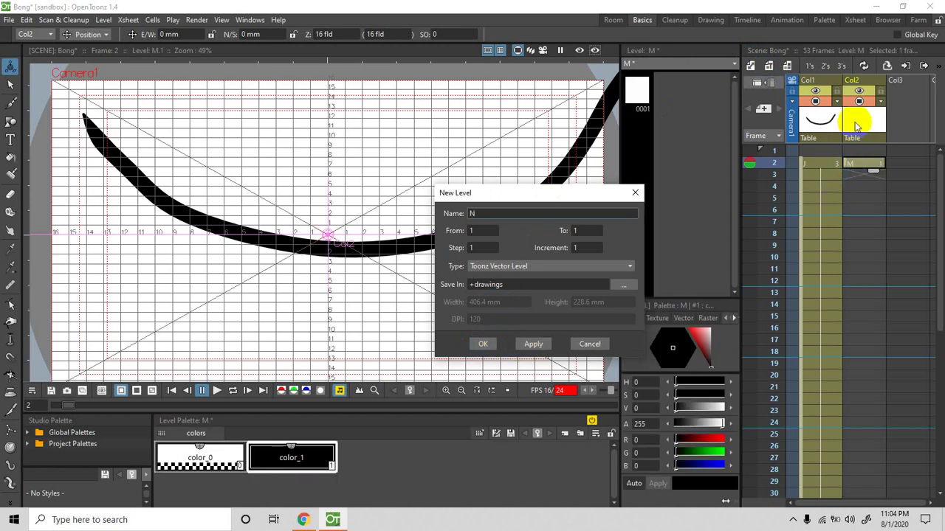
Step: Create an extra vector level N in Col3 and delete that whole column
click(485, 346)
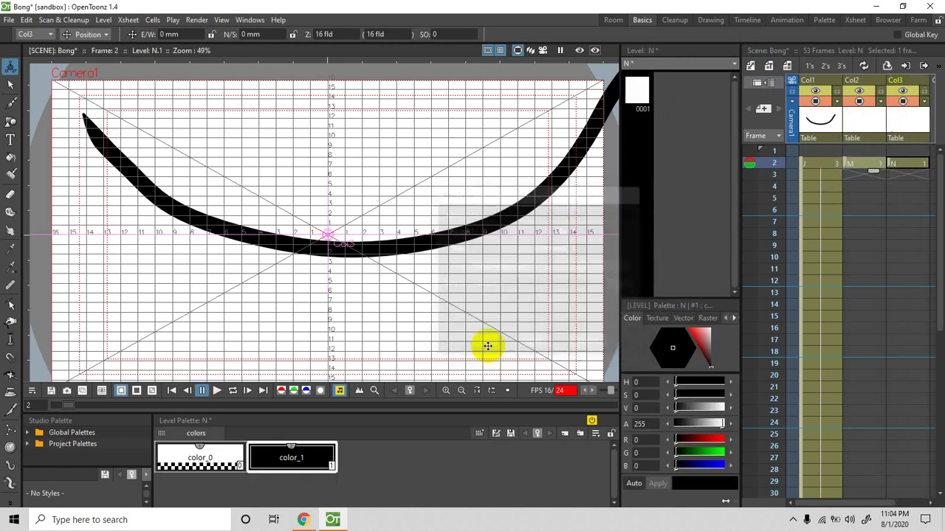
click(908, 120)
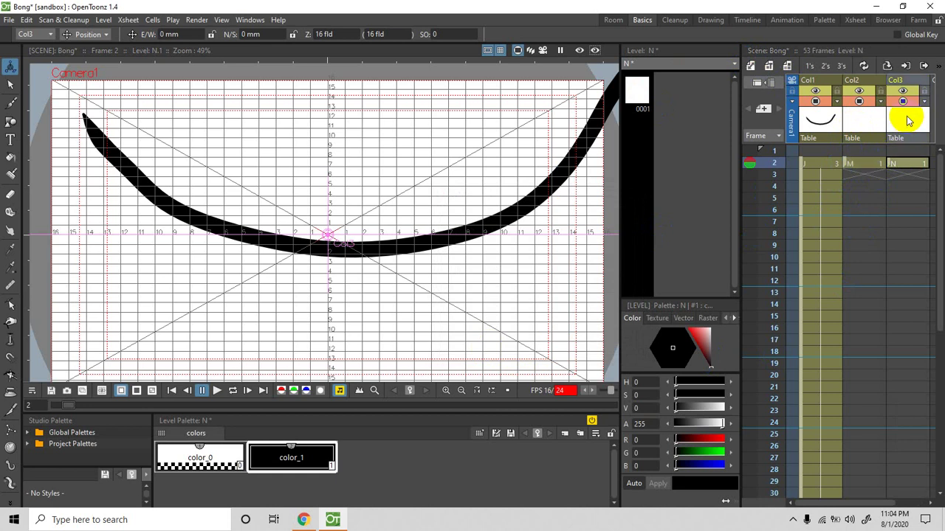
right_click(908, 121)
click(825, 174)
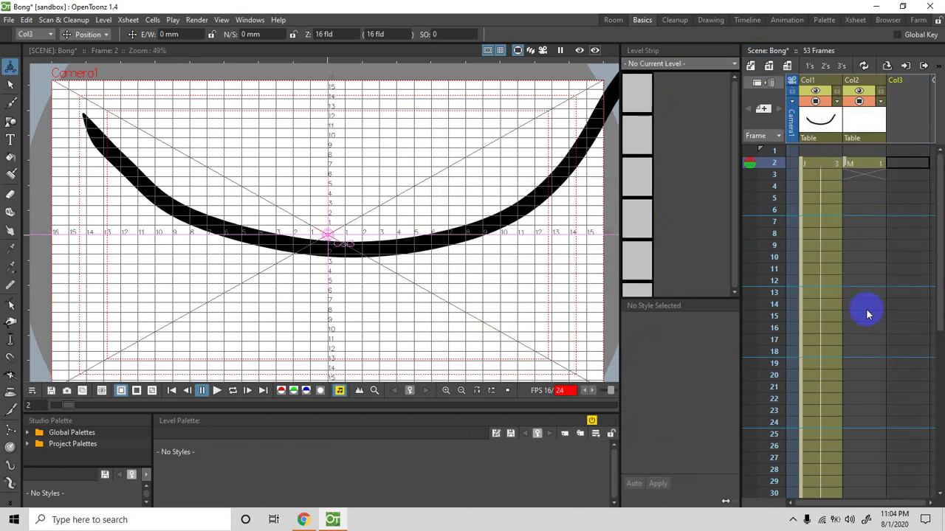
Step: Draw a thick oval with the Brush above the curve's upper-left end at frame 2 of Col2
click(10, 103)
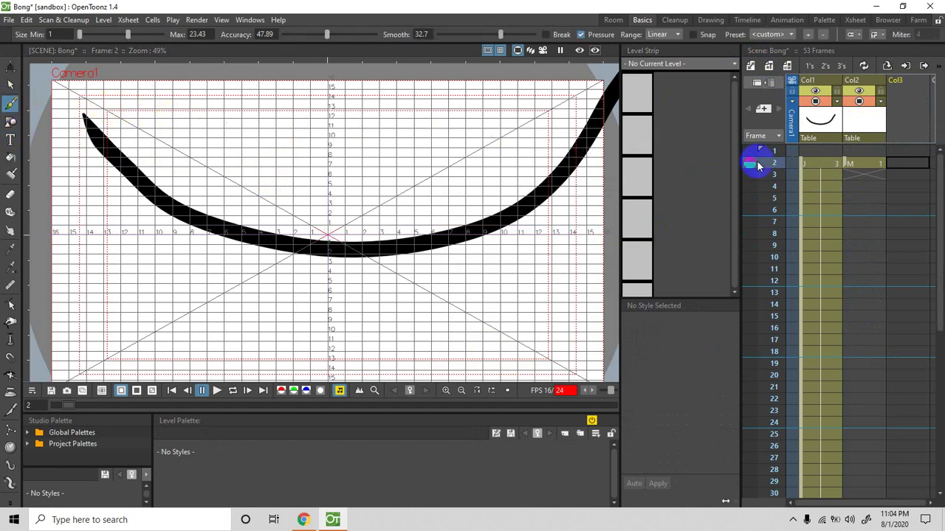
click(862, 165)
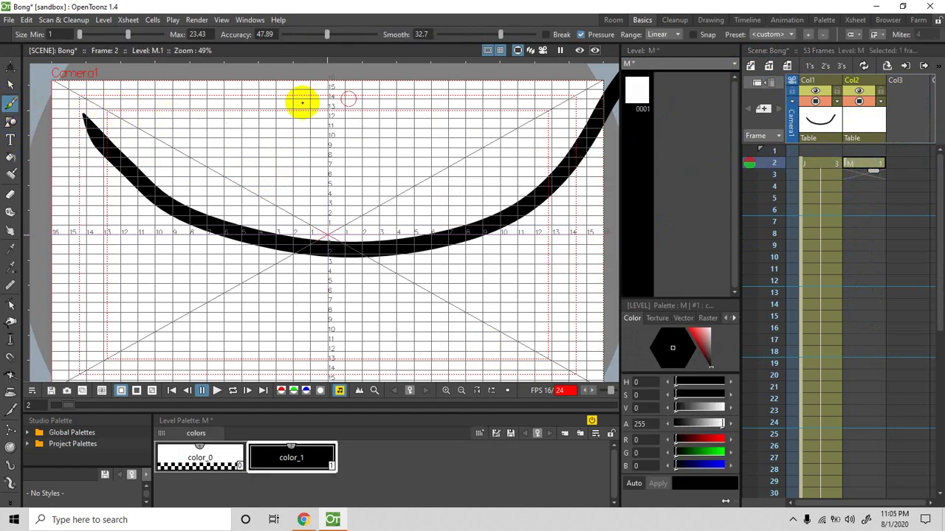
mouse_move(136, 115)
mouse_down()
mouse_move(115, 131)
mouse_move(136, 158)
mouse_move(166, 140)
mouse_move(139, 118)
mouse_up()
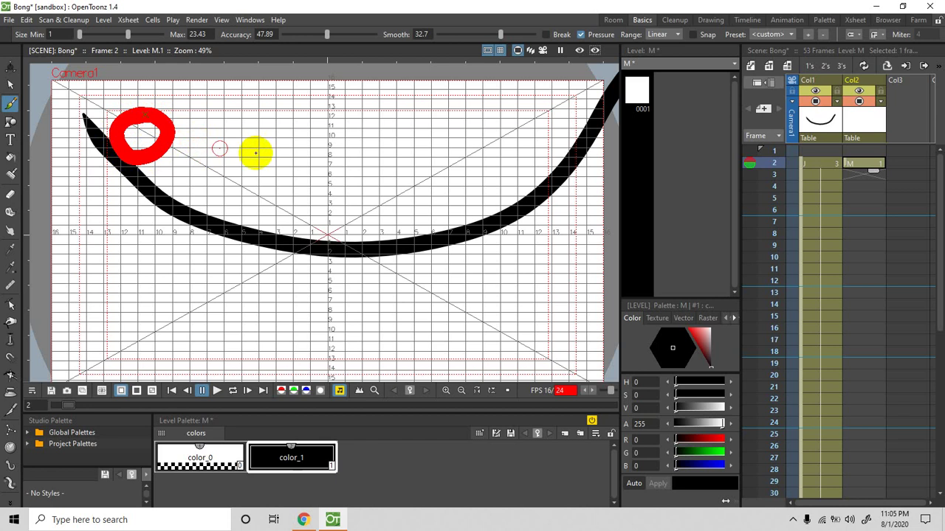
Step: Add a second drawing to level M at frame 3 of Col2 by brushing over the oval
click(865, 175)
drag(137, 133, 164, 131)
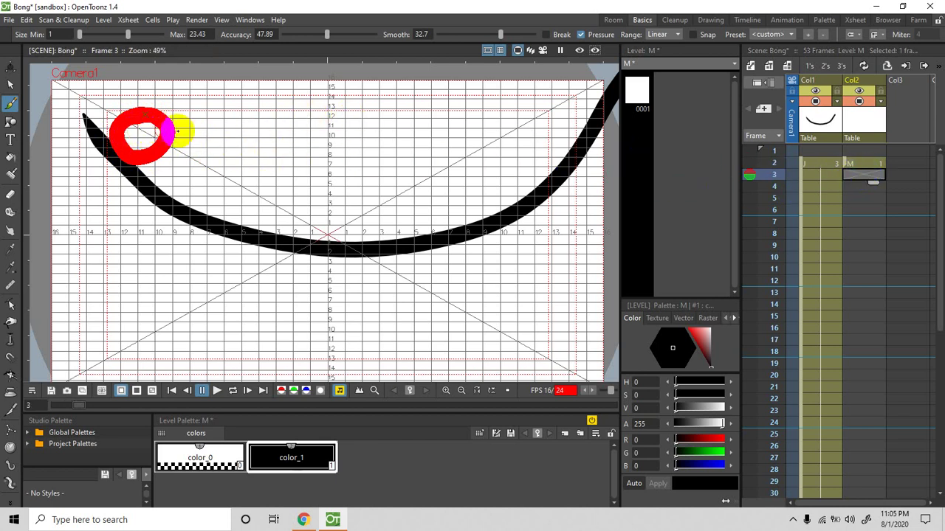
mouse_move(158, 117)
mouse_down()
mouse_move(114, 121)
mouse_move(124, 153)
mouse_move(173, 142)
mouse_move(157, 117)
mouse_up()
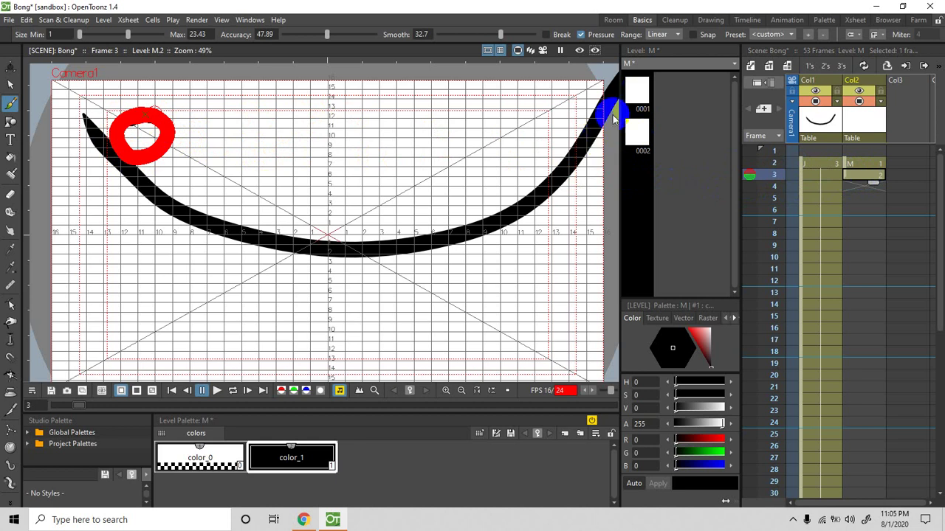
Step: Compare level M's two drawings and delete the artwork of drawing 0002
key(comma)
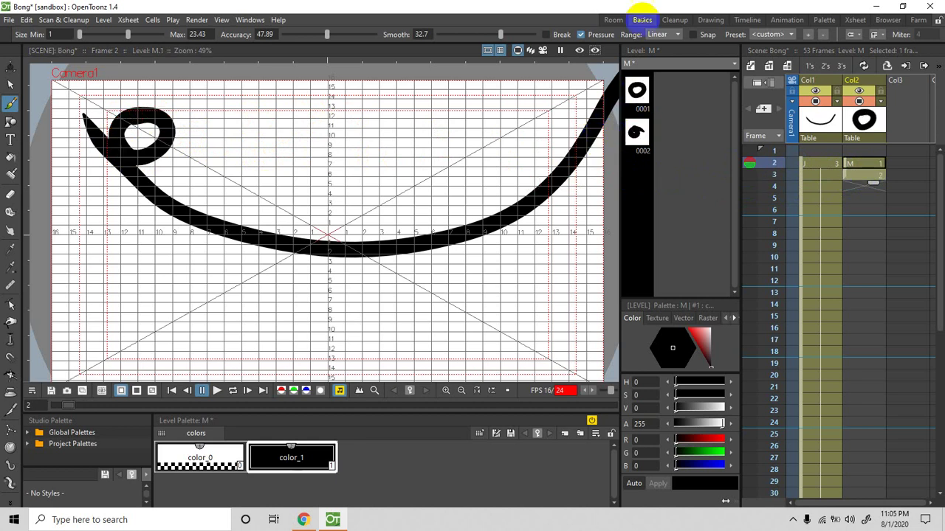
click(637, 92)
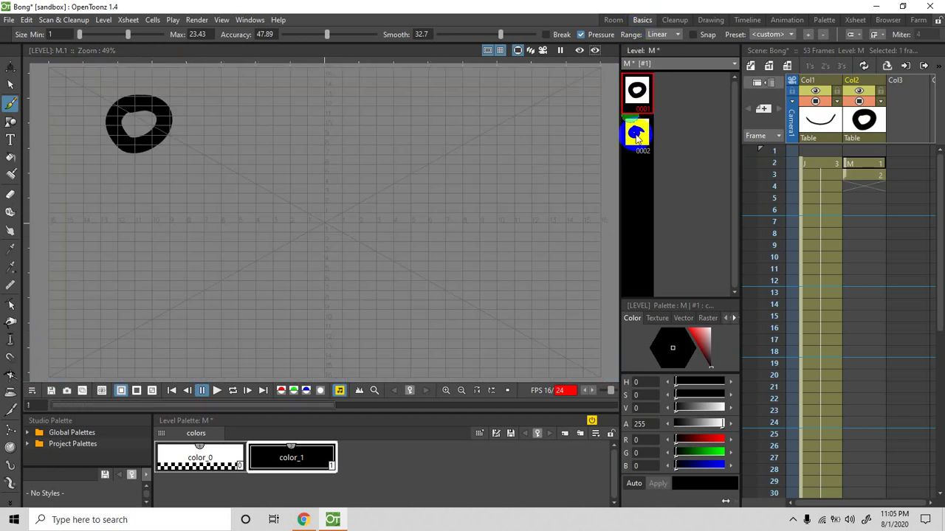
right_click(636, 137)
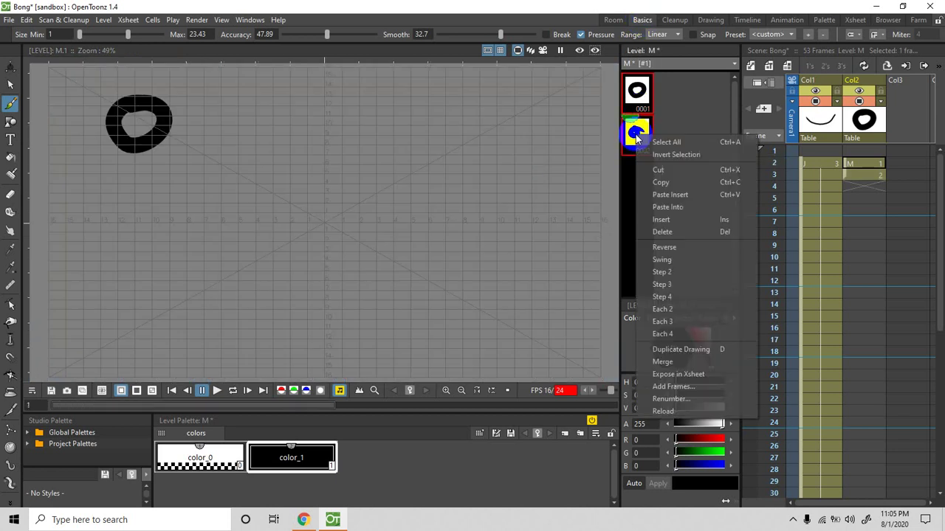
click(656, 232)
Step: Place level M's drawing 0001 at frame 3 of Col3 and check the frame 3 cells
click(637, 92)
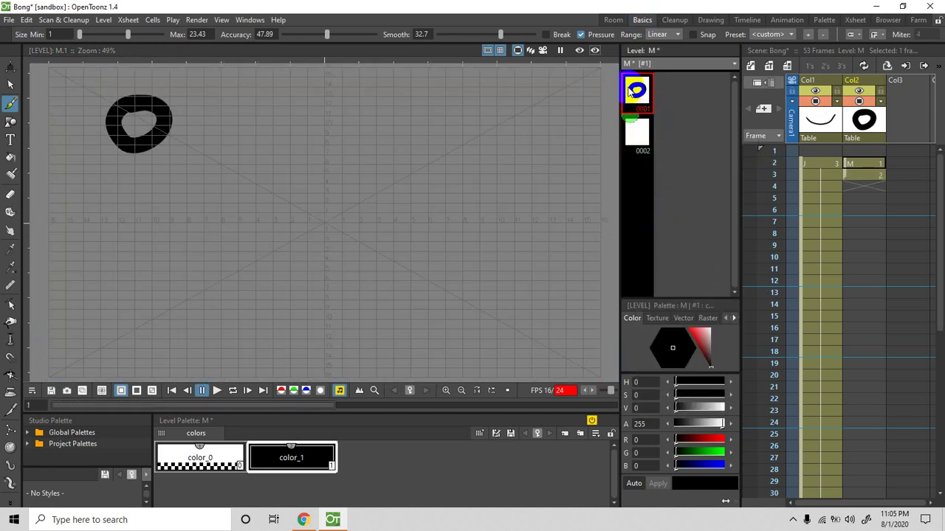
drag(636, 91, 861, 176)
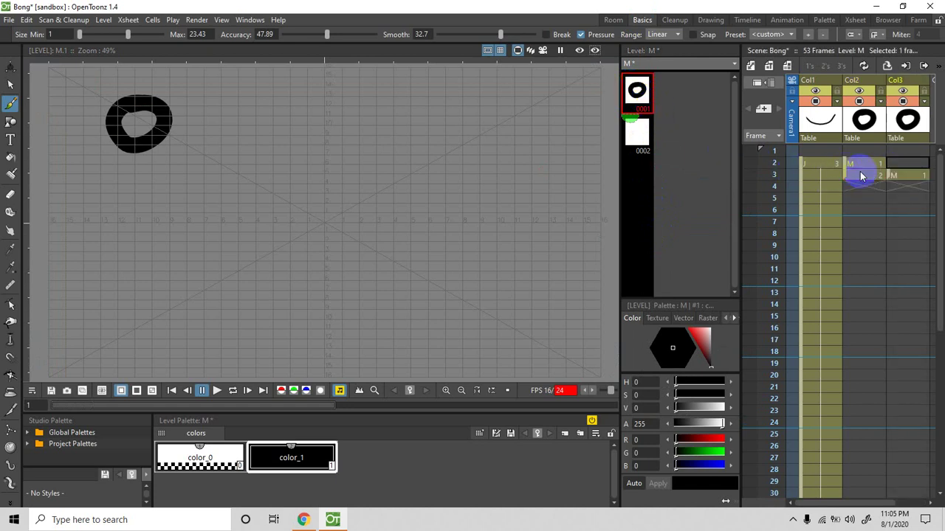
click(868, 177)
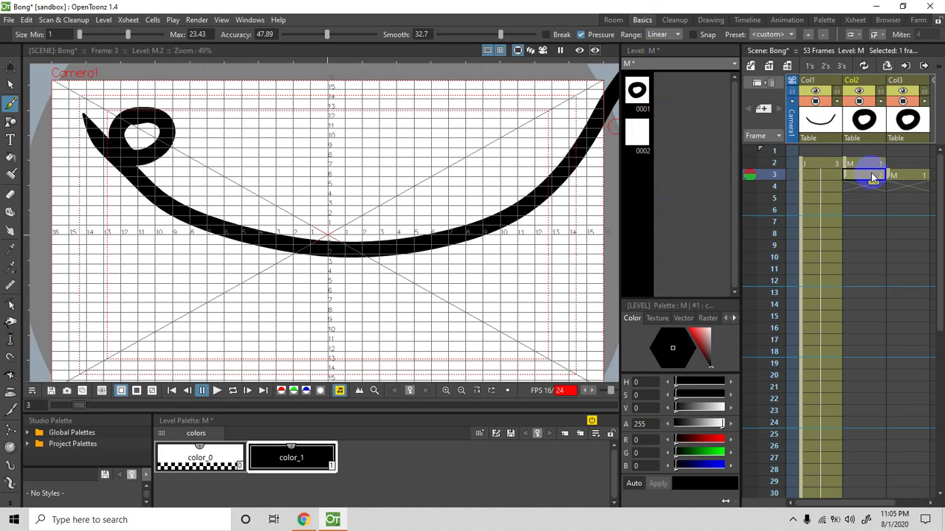
click(910, 126)
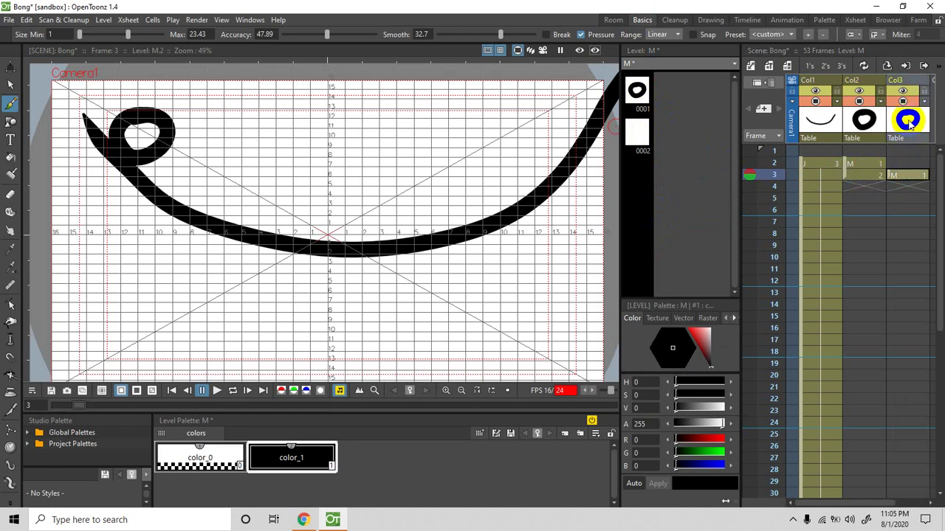
click(865, 183)
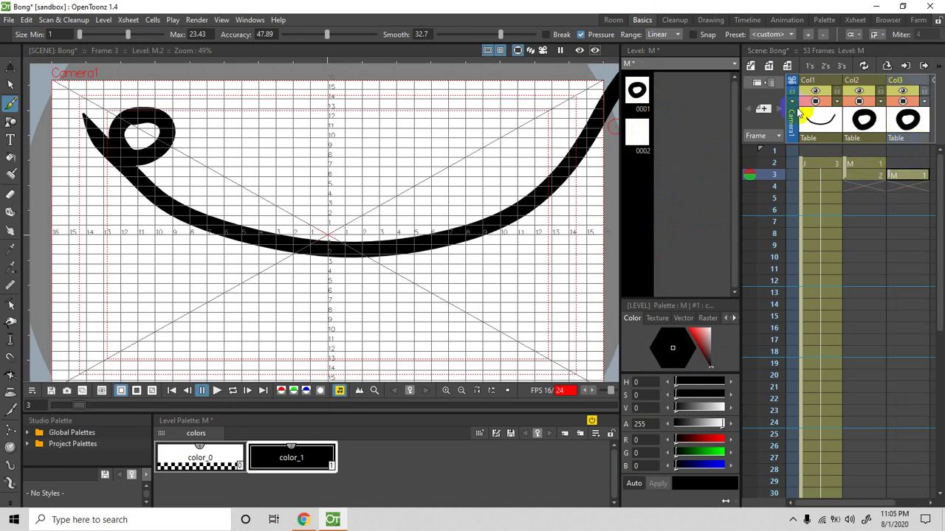
Step: Extend level M's drawing 2 in Col2 from frame 3 to frame 53
click(871, 176)
drag(871, 180, 866, 483)
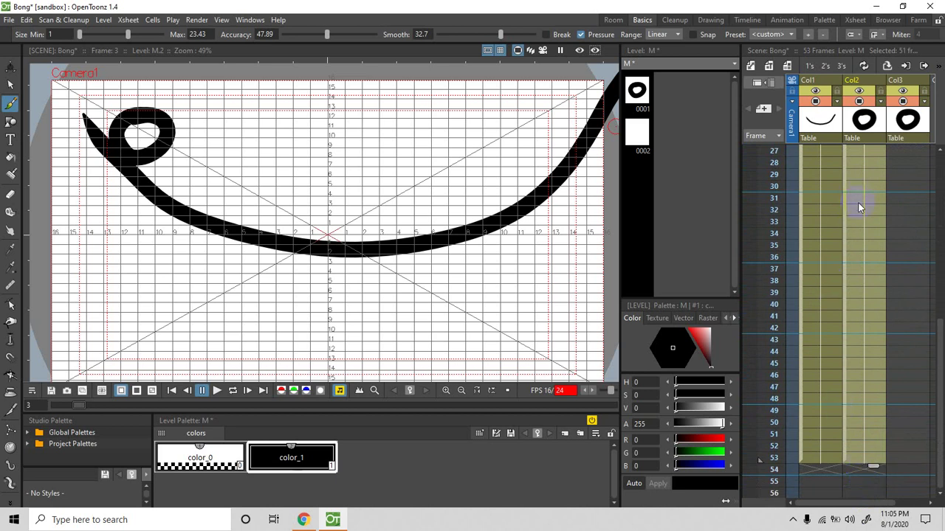
scroll(878, 221, up, 8)
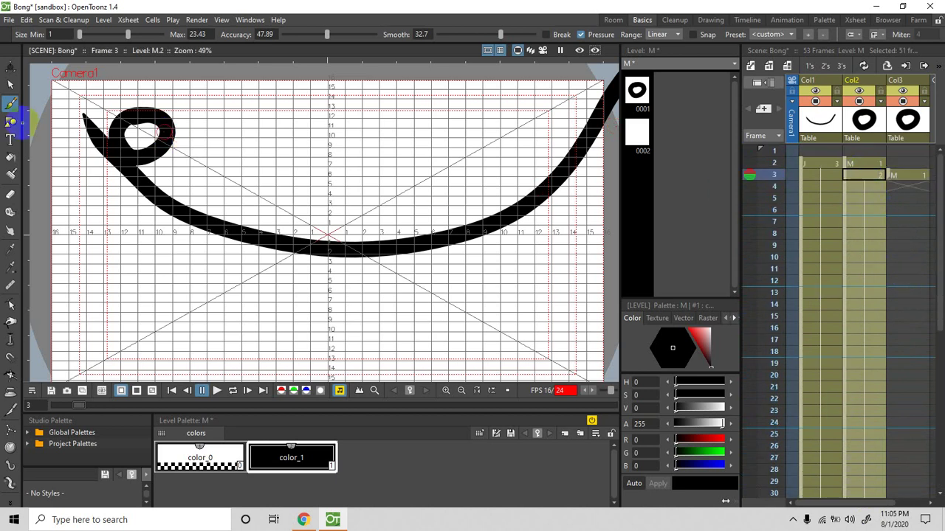
Step: Move Col2 at frame 3 with the Animate tool's Position option to about -141 mm E/W and 77 mm N/S
click(10, 69)
drag(327, 235, 111, 112)
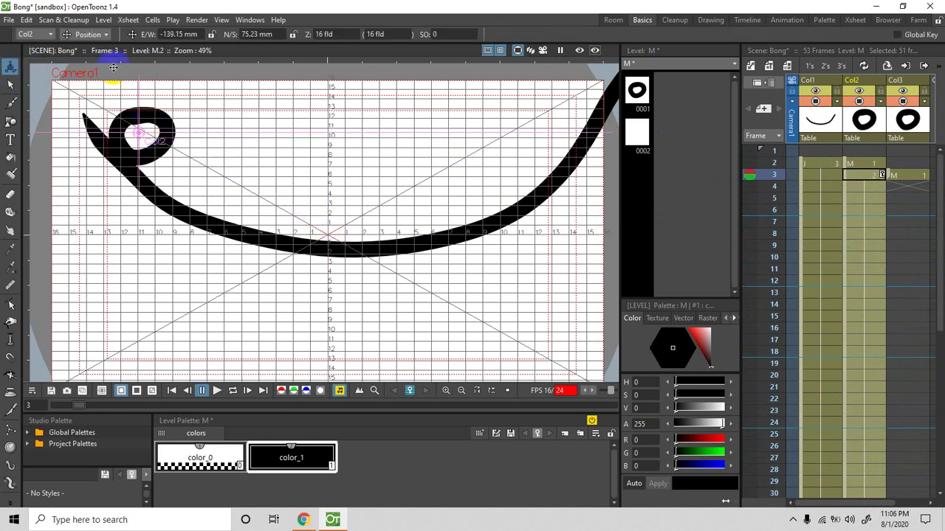
click(94, 35)
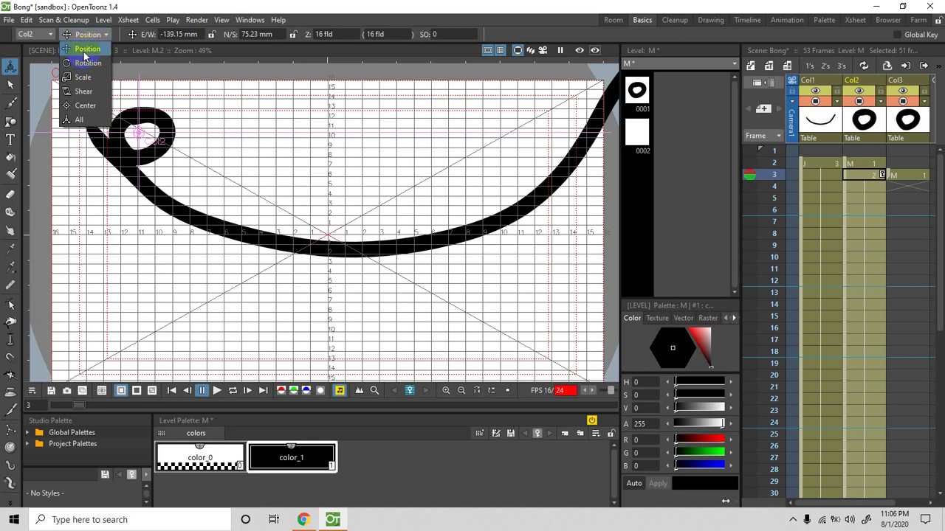
click(86, 52)
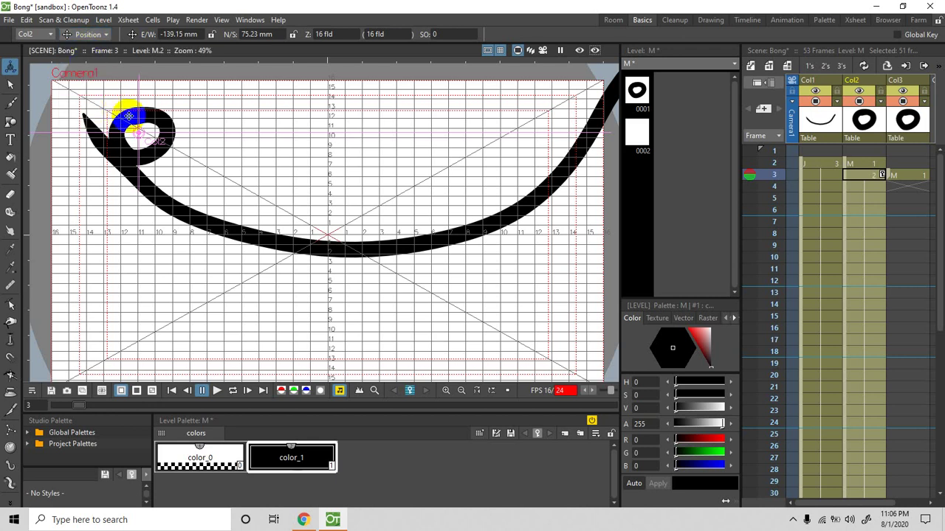
mouse_move(129, 116)
mouse_down()
mouse_move(135, 133)
mouse_move(132, 103)
mouse_move(133, 126)
mouse_move(130, 116)
mouse_up()
click(860, 177)
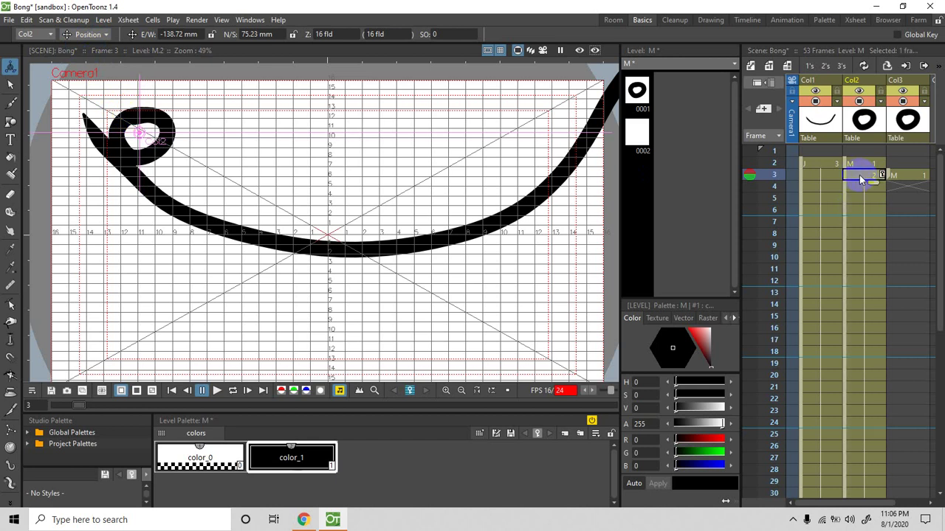
mouse_move(167, 119)
mouse_down()
mouse_move(172, 127)
mouse_move(164, 118)
mouse_up()
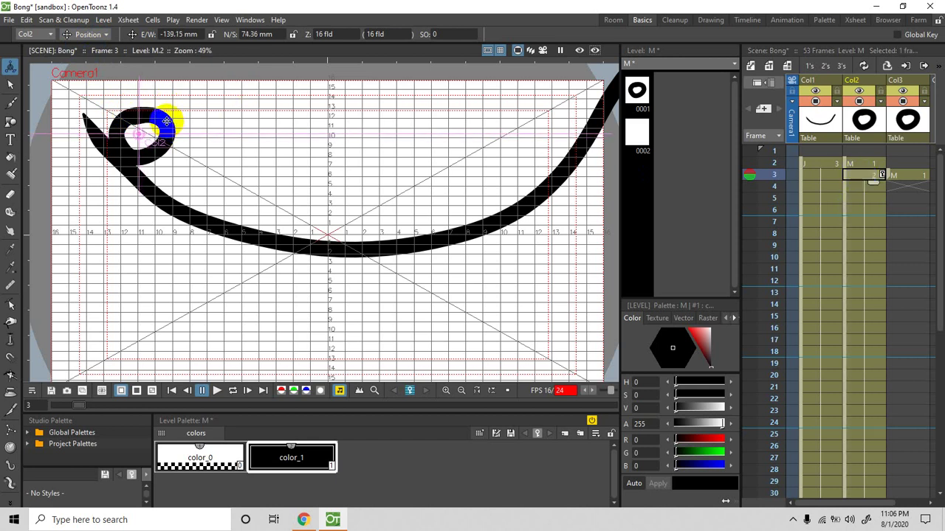
Step: Reposition Col2 at frame 3 to about -129 mm E/W and 71 mm N/S
click(89, 34)
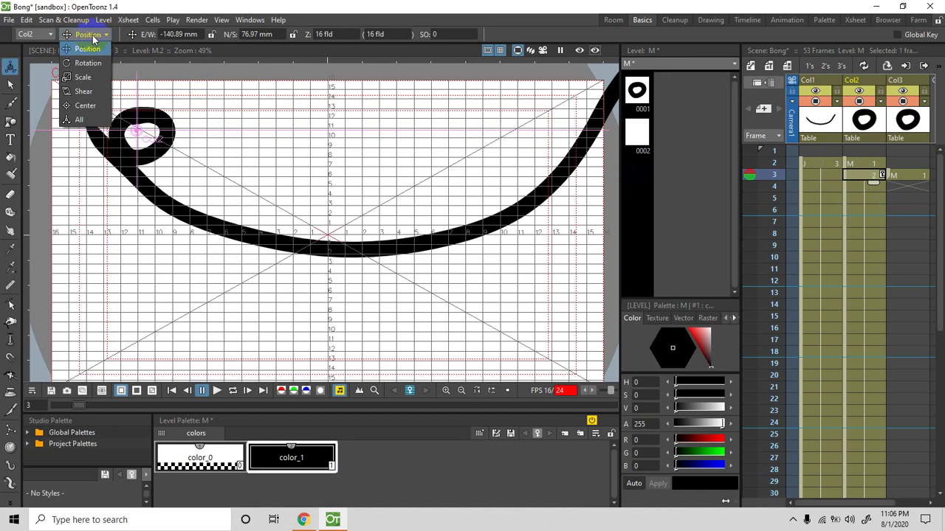
click(90, 48)
mouse_move(139, 130)
mouse_down()
mouse_move(207, 173)
mouse_move(147, 131)
mouse_up()
click(865, 122)
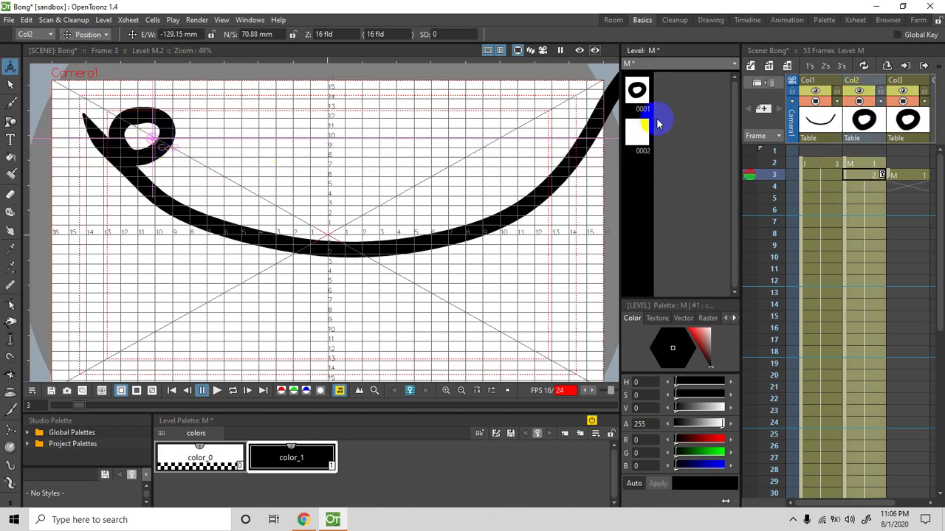
Step: Place level M's drawings 0001 and 0002 in the Xsheet from frame 3 and check the cells in Col2 and Col3
click(639, 93)
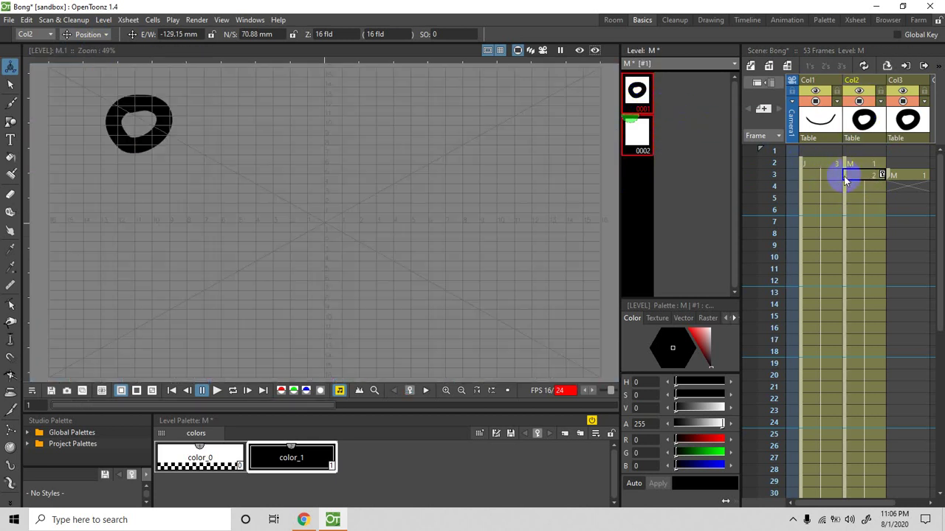
click(639, 106)
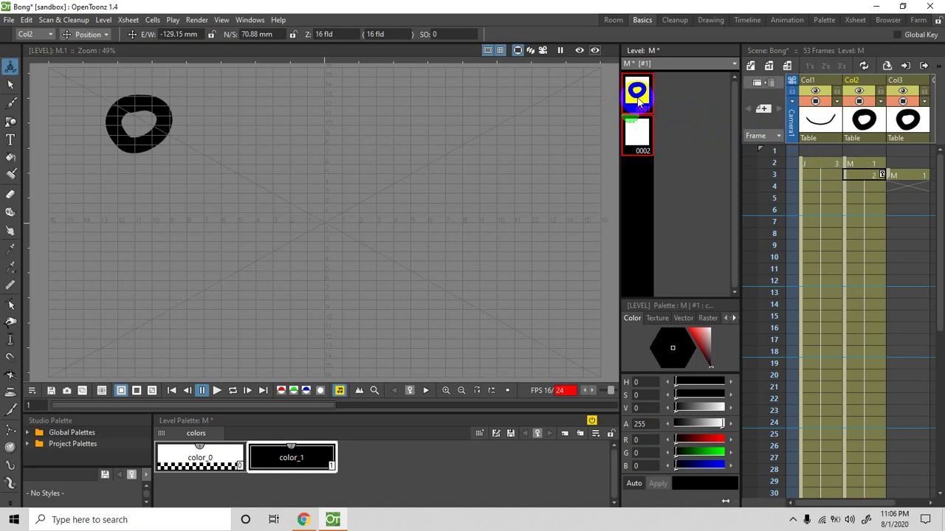
drag(645, 104, 856, 181)
click(860, 178)
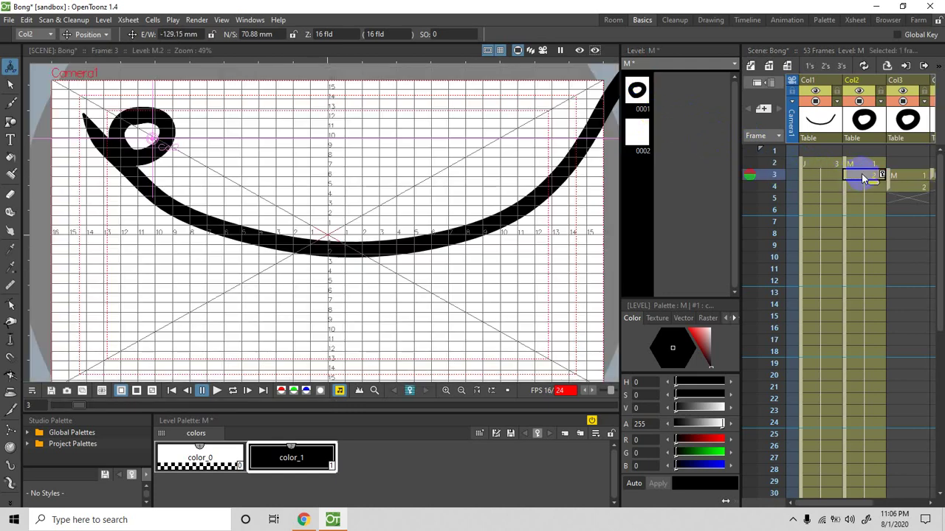
click(902, 175)
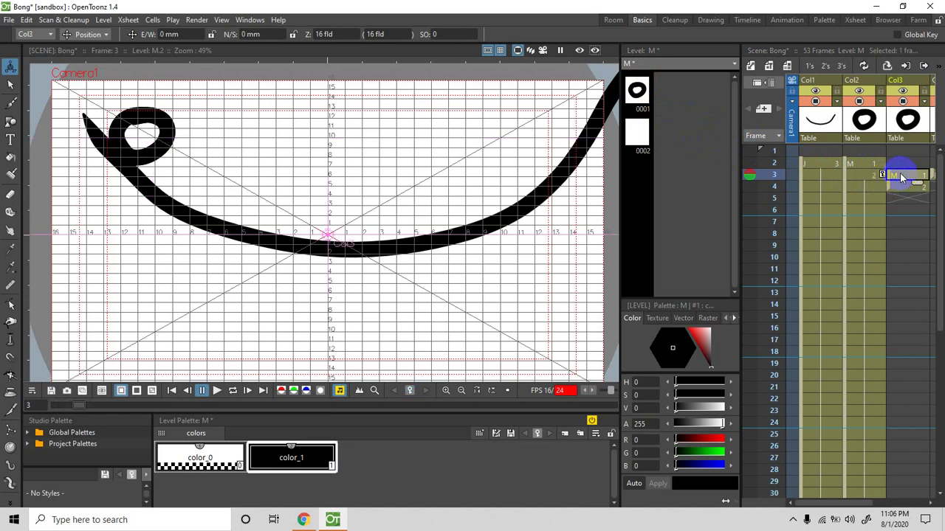
Step: Nudge Col3's oval at frame 3 to about -1.74 mm E/W and 0.87 mm N/S, and delete the column Col2
mouse_move(156, 120)
mouse_down()
mouse_move(196, 132)
mouse_move(153, 118)
mouse_move(186, 131)
mouse_move(148, 142)
mouse_move(154, 127)
mouse_up()
click(861, 176)
click(846, 180)
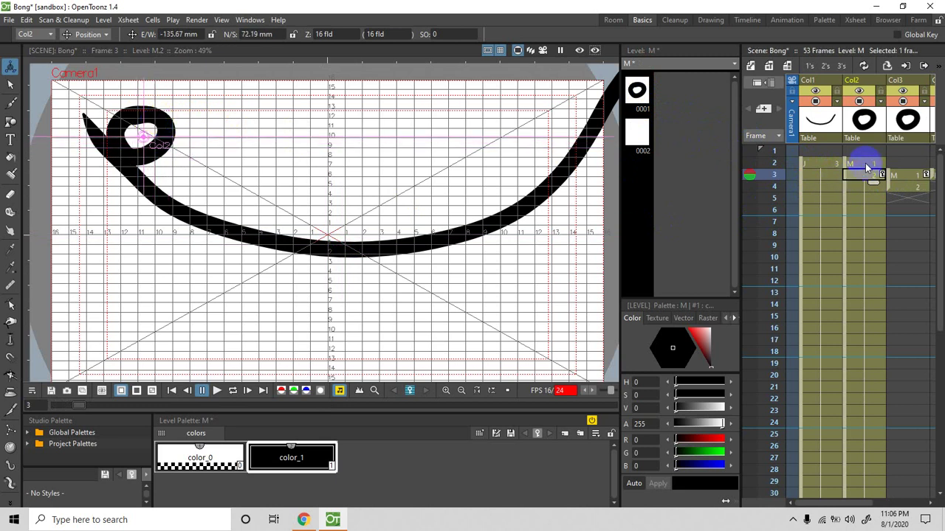
right_click(863, 124)
click(826, 184)
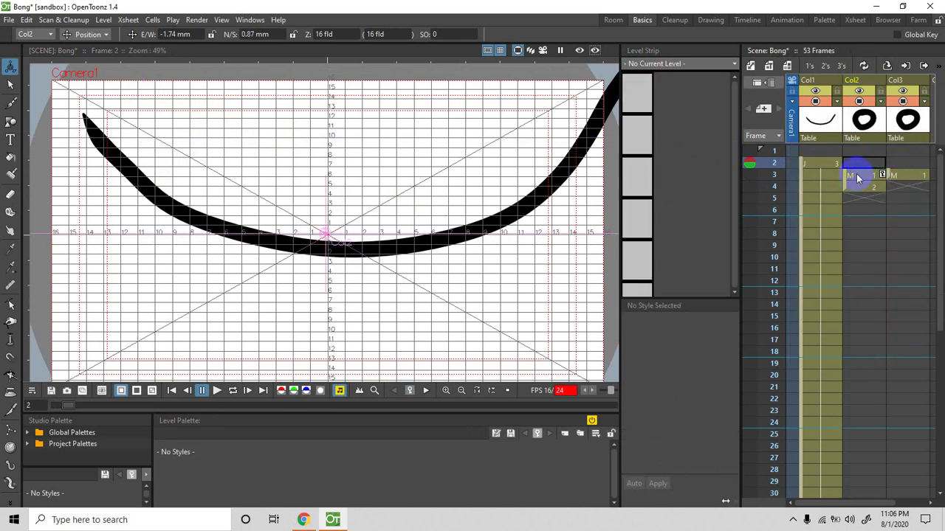
Step: Delete the duplicate level M column Col3 from the Xsheet
click(865, 180)
click(908, 176)
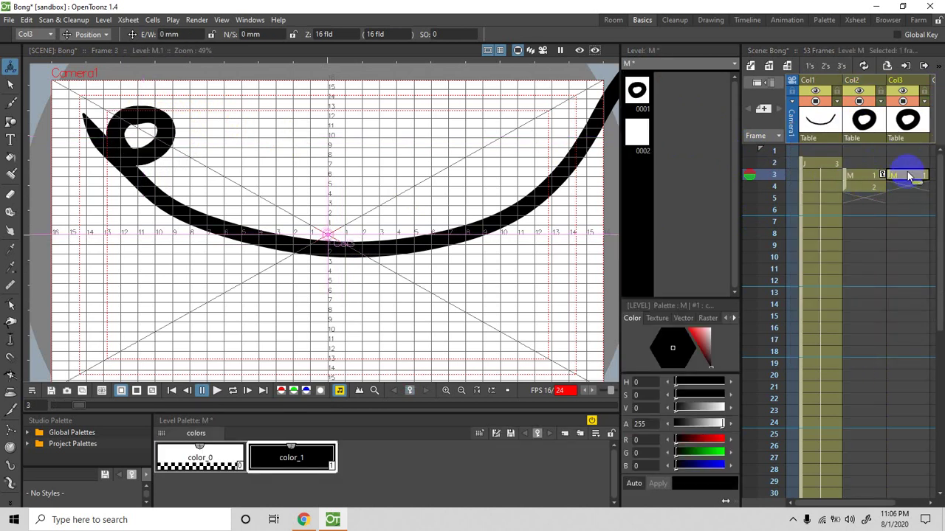
right_click(882, 124)
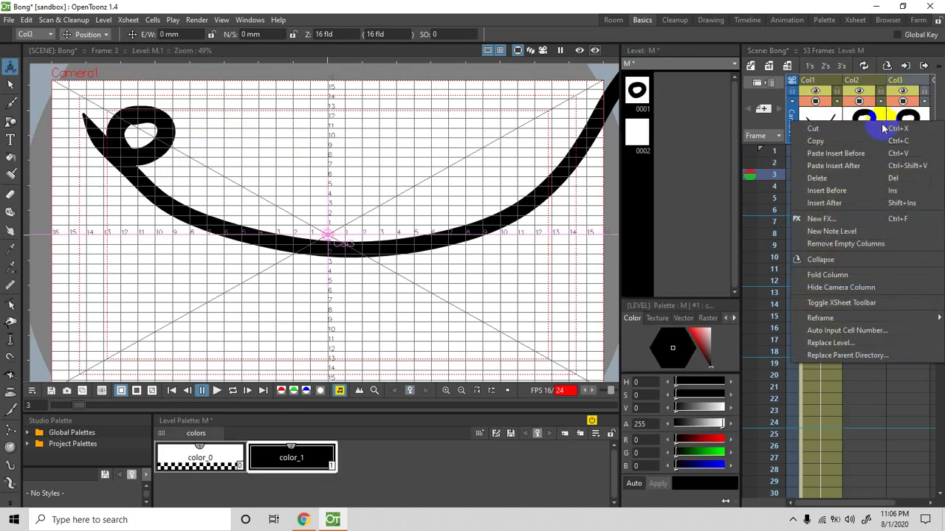
click(817, 179)
Step: Extend level M's drawing 1 in Col2 from frame 3 to frame 52
click(868, 177)
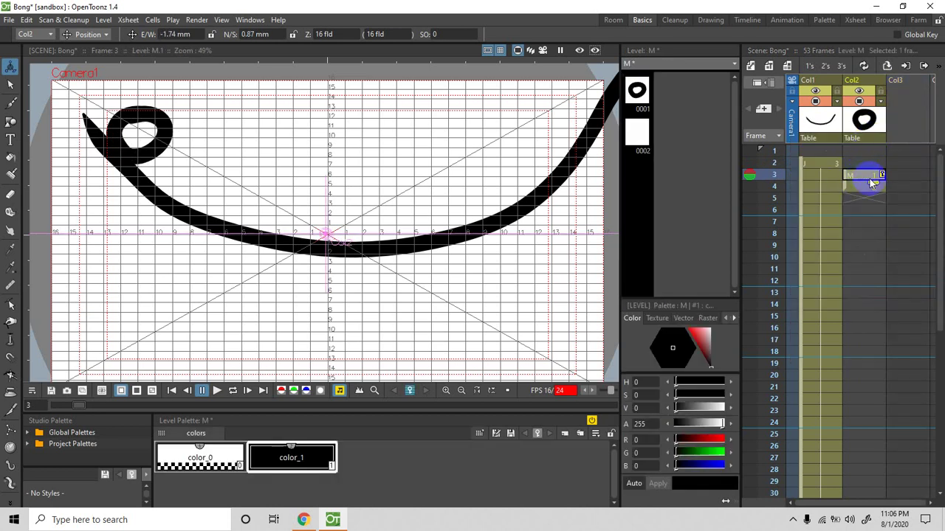
click(874, 189)
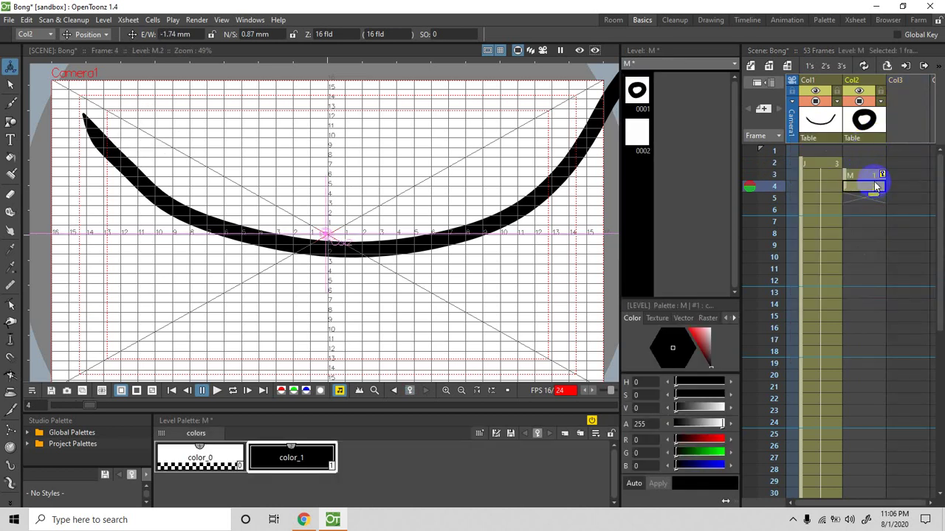
click(870, 177)
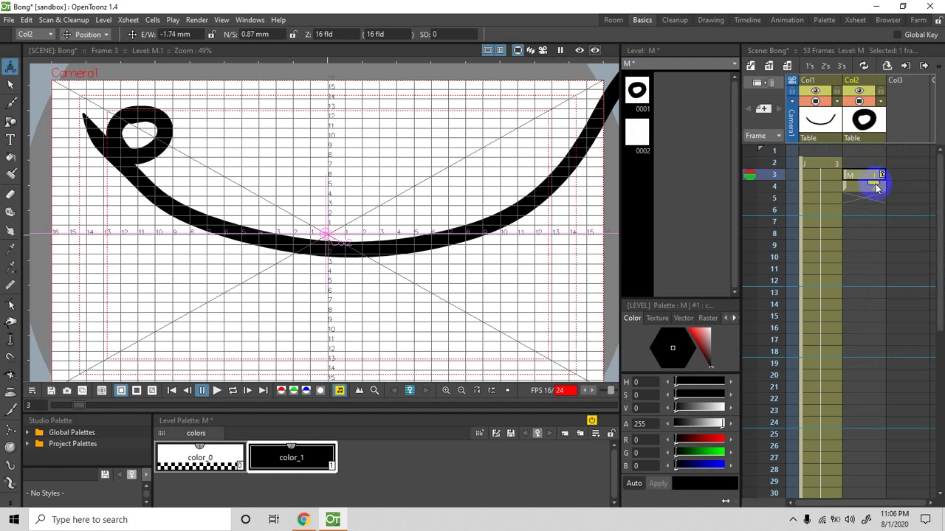
drag(875, 192, 867, 434)
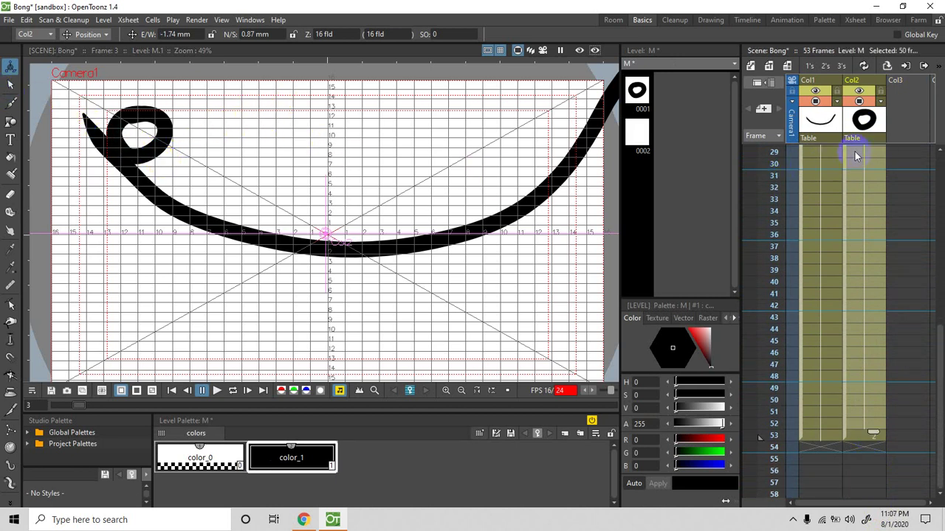
Step: Raise Col2's oval at frame 3 to about 3.04 mm N/S so it sits on the curve's start
scroll(907, 262, up, 5)
click(862, 174)
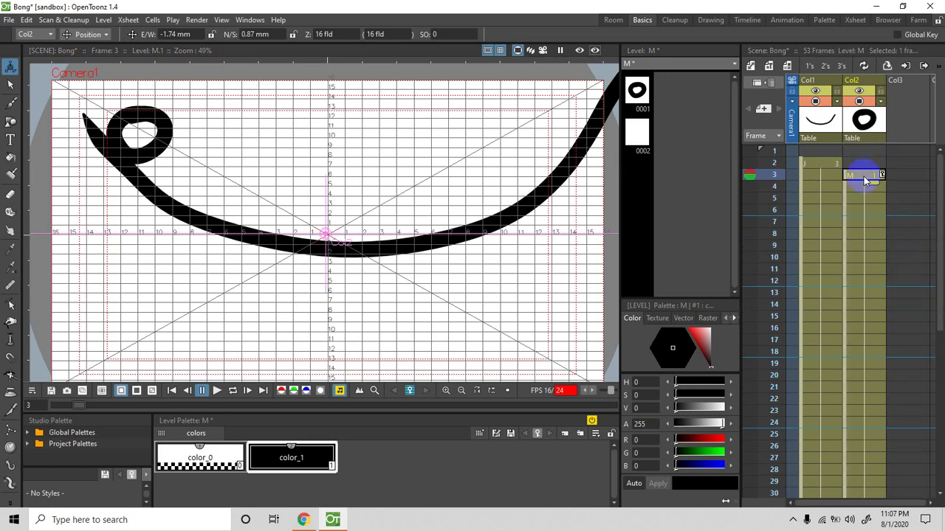
click(105, 122)
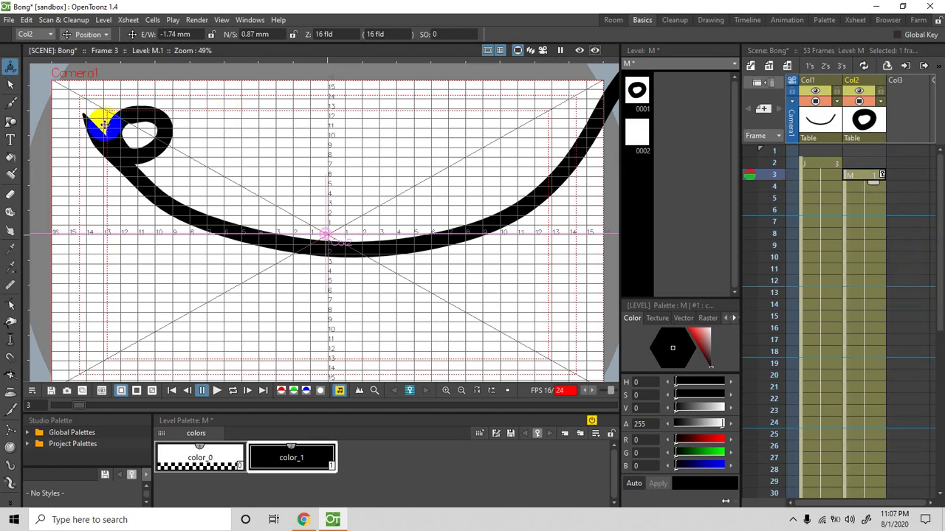
click(159, 127)
drag(159, 127, 155, 121)
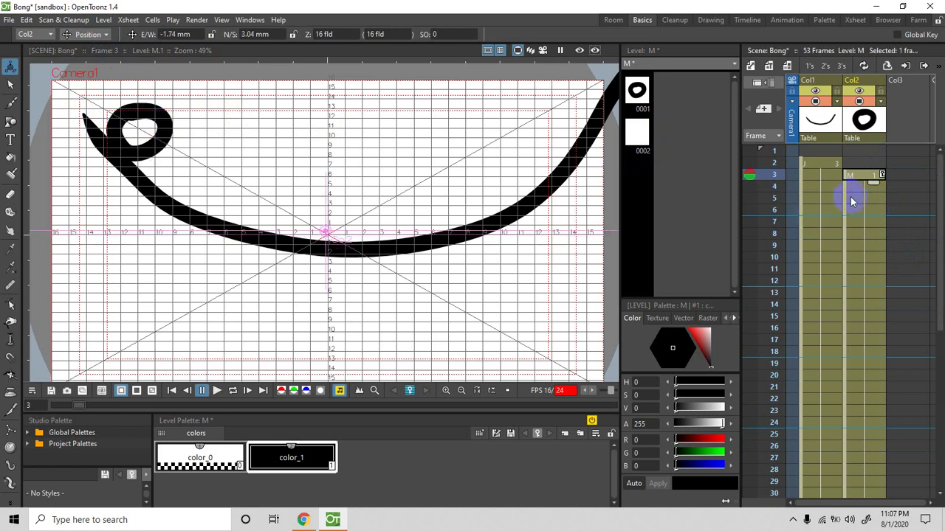
Step: Move Col2 at frame 6 along the curve to about 36.53 mm E/W and -31.74 mm N/S
click(866, 210)
click(120, 57)
click(149, 121)
drag(150, 117, 201, 163)
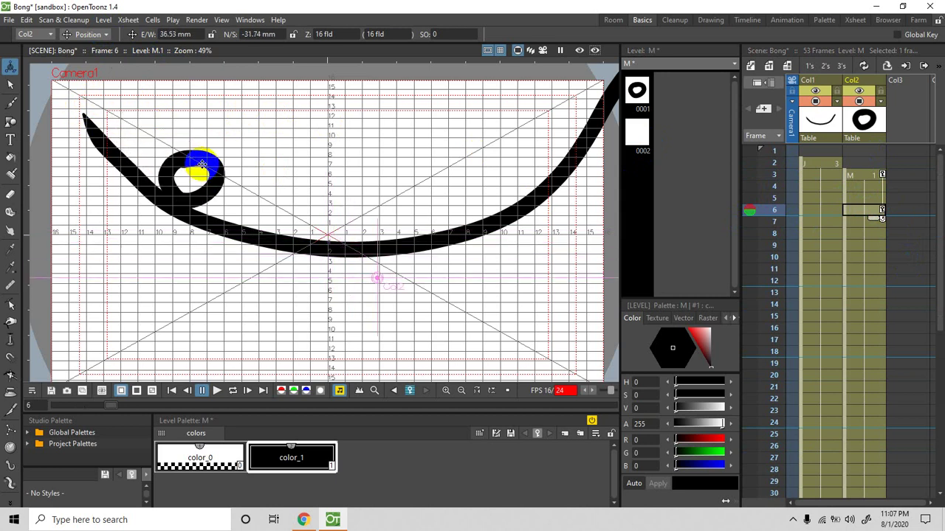
Step: Rotate Col2 at frame 6 to about -1.04° around its off-centre pivot
click(98, 34)
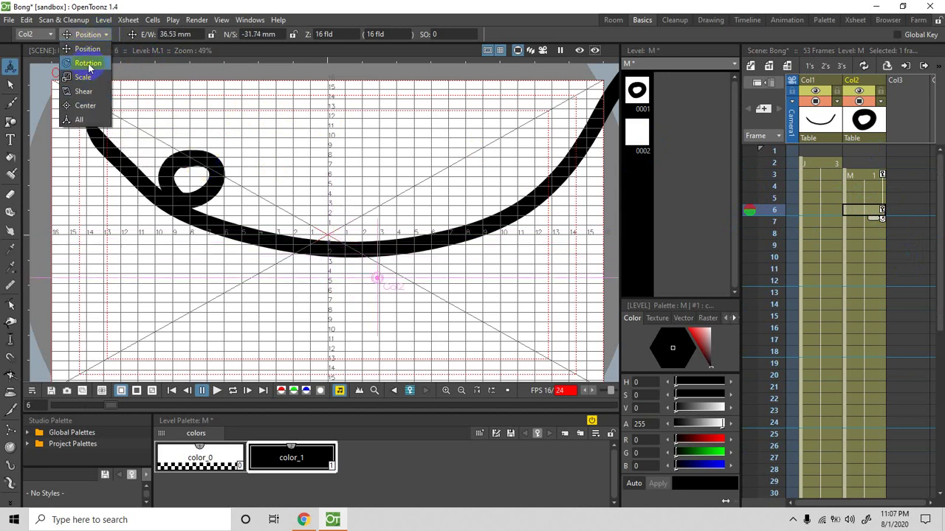
click(85, 64)
drag(205, 141, 217, 148)
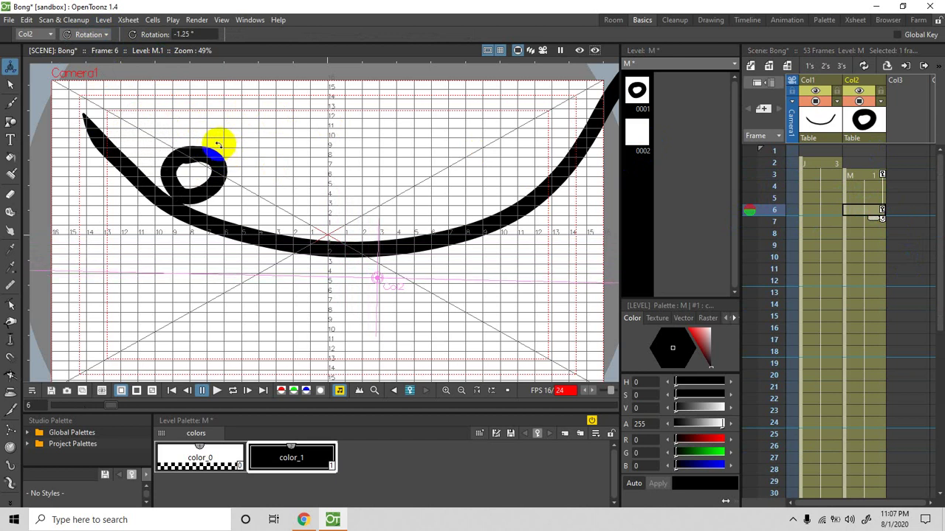
click(37, 38)
Step: Move Col2's center point into the middle of the oval, about -138.33 mm E/W and 73.17 mm N/S
click(87, 34)
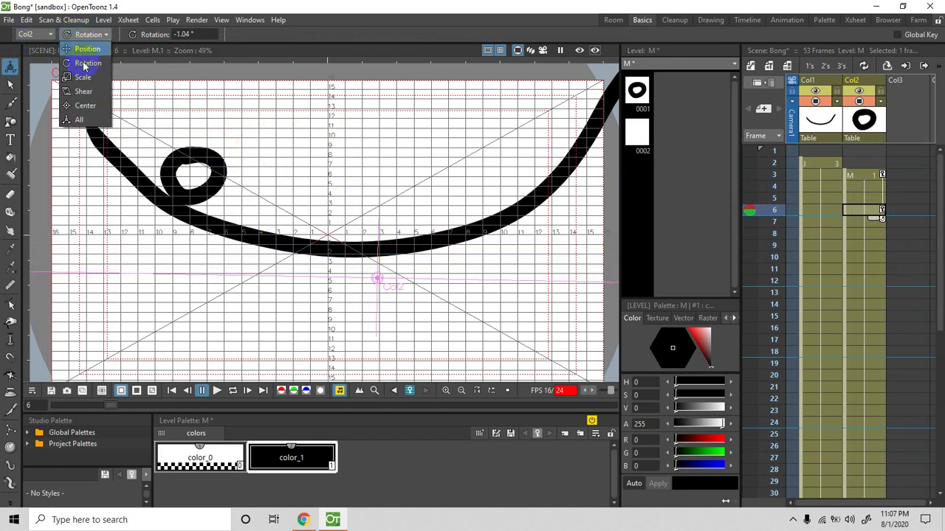
click(85, 106)
drag(376, 277, 191, 177)
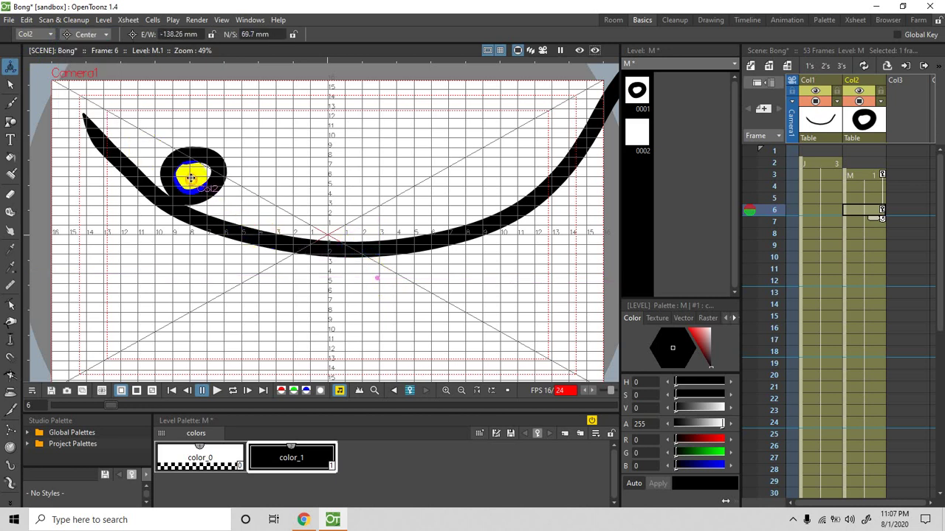
Step: Rotate Col2 at frame 6 to about 47.08° around its new center
click(85, 35)
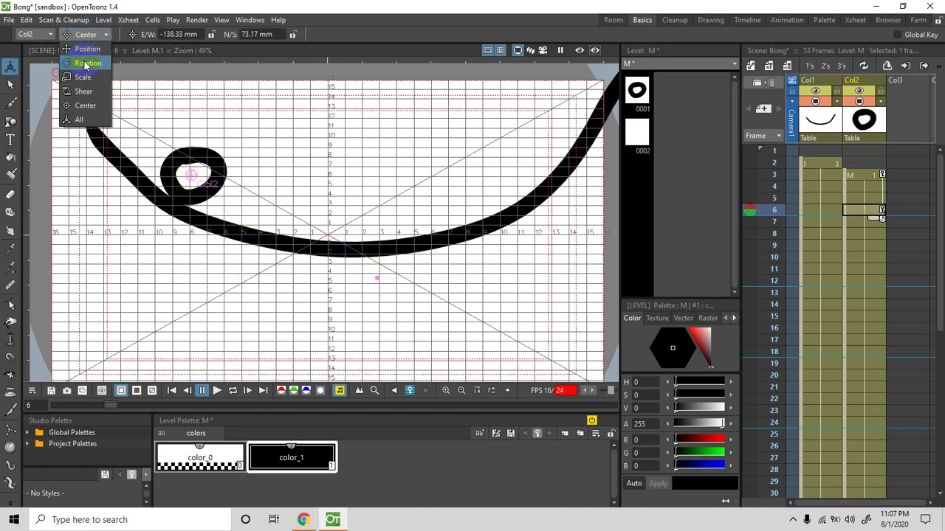
click(87, 63)
drag(224, 144, 478, 284)
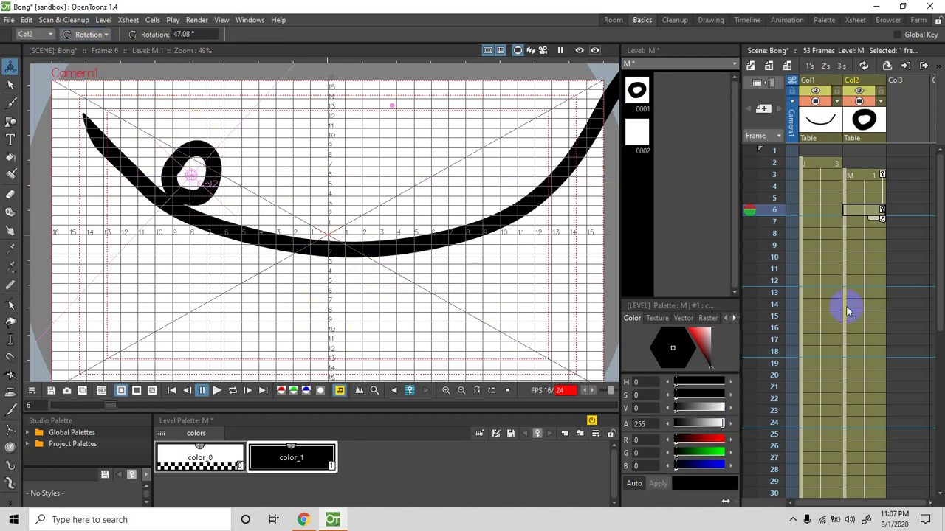
Step: Keyframe Col2 at frame 11 at about 83.93 mm E/W and -59.58 mm N/S, rotated to about 123.64°
click(876, 268)
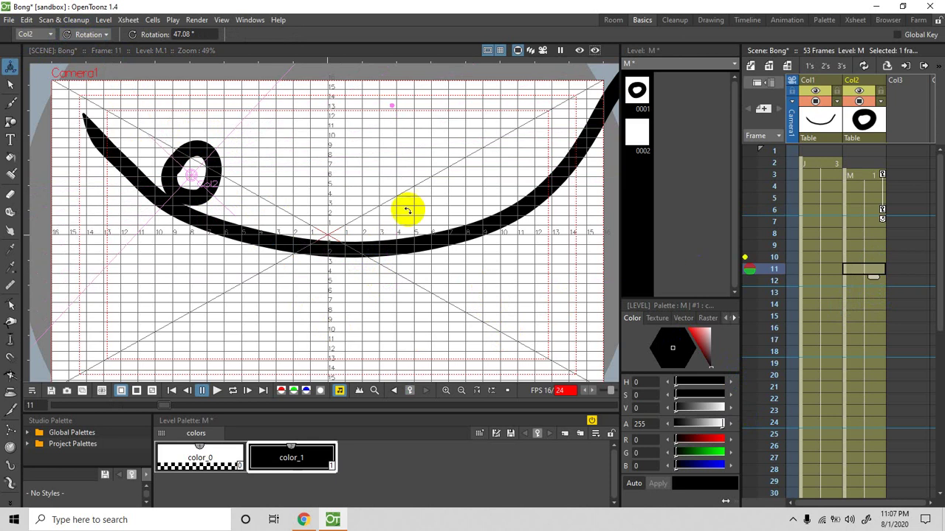
click(85, 34)
click(84, 49)
drag(200, 183, 263, 215)
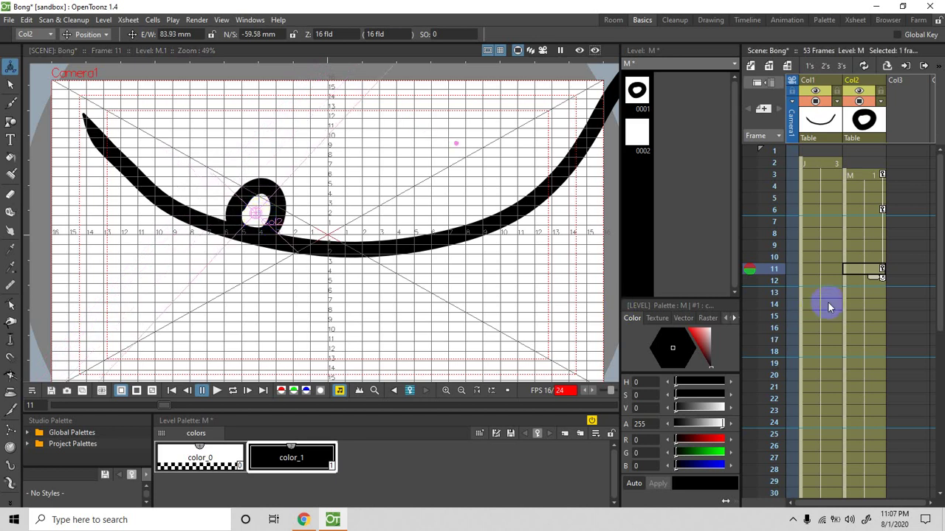
click(88, 34)
click(84, 64)
drag(281, 177, 221, 169)
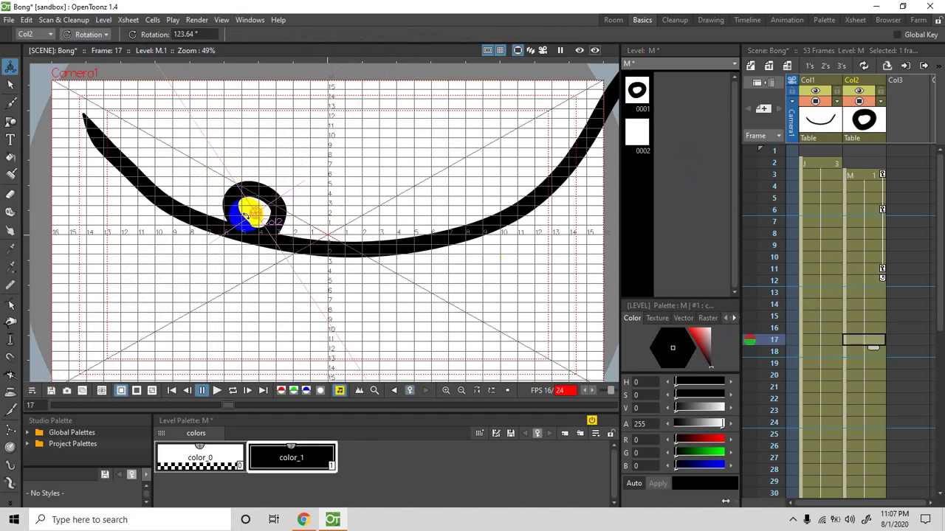
Step: Keyframe Col2 at frame 17 with the oval at the lowest part of the curve, rotated to about 219.71°
click(97, 37)
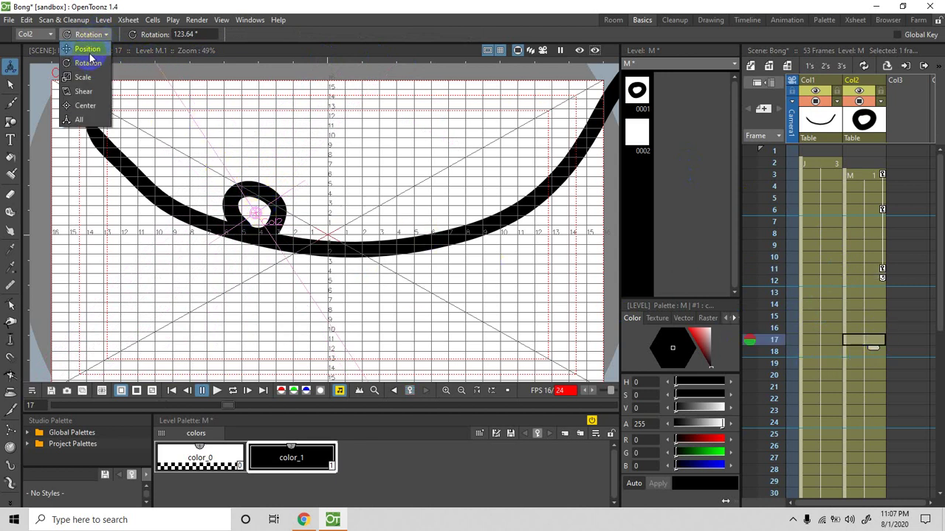
click(87, 49)
drag(272, 212, 332, 214)
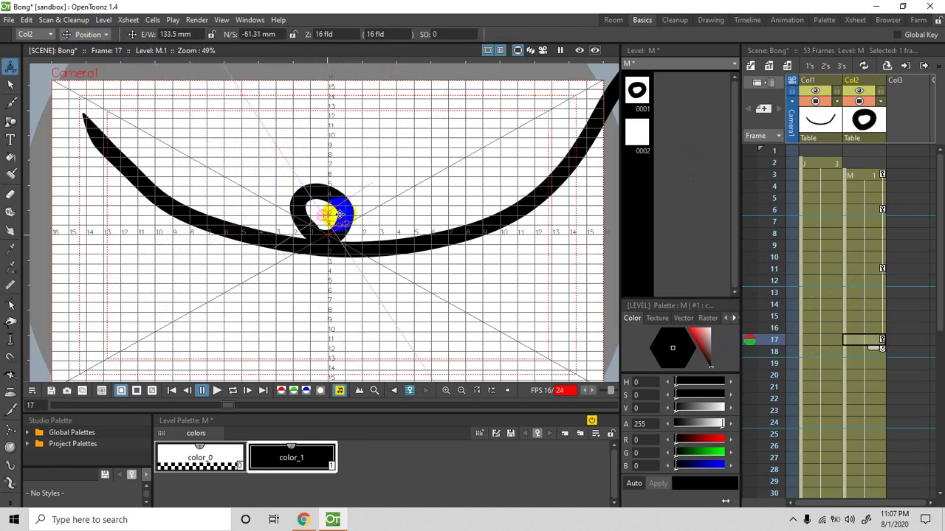
click(102, 36)
click(87, 57)
drag(366, 189, 286, 164)
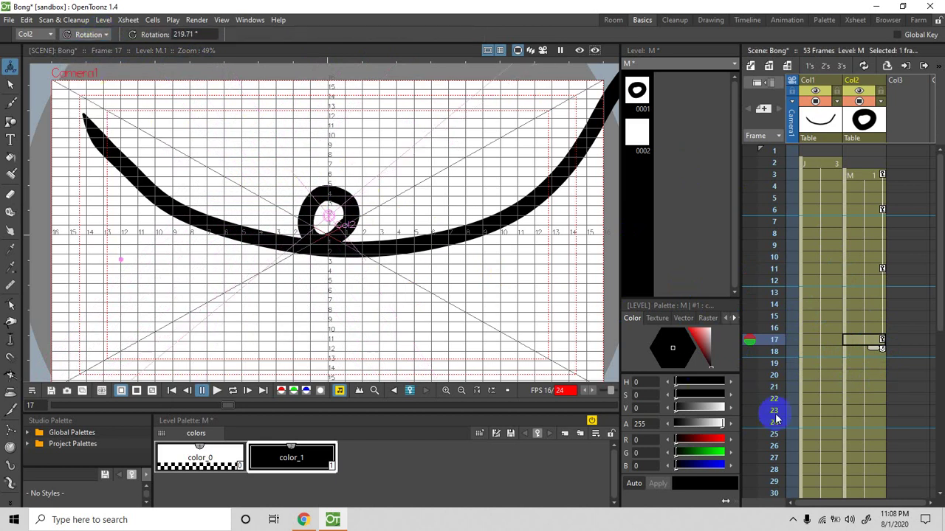
Step: Keyframe Col2 at frame 25 at about 209.17 mm E/W and -58.27 mm N/S, rotated to about 317.39°
scroll(873, 436, down, 4)
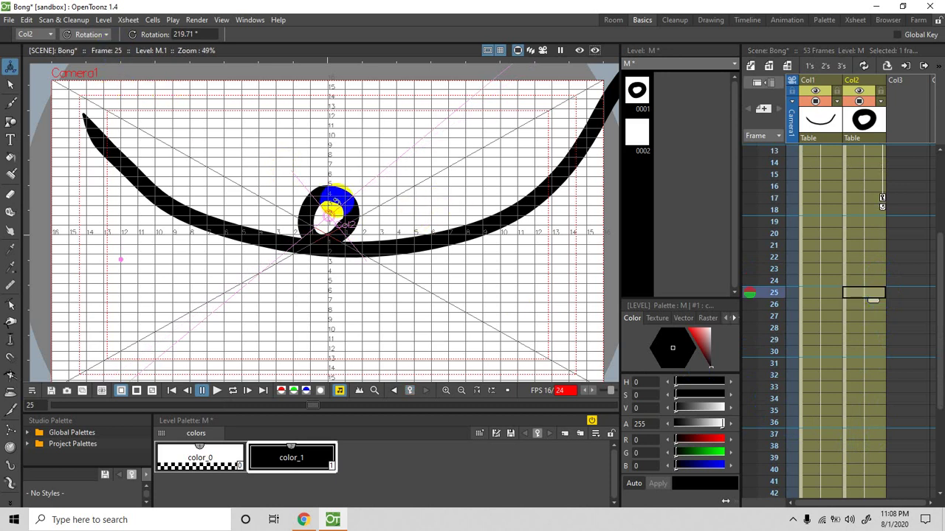
click(85, 37)
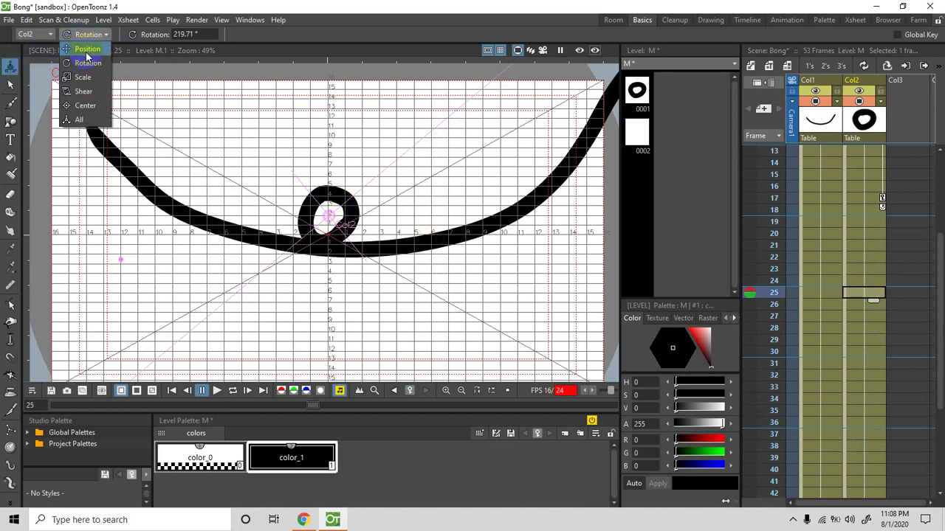
click(87, 51)
drag(335, 217, 432, 214)
click(100, 37)
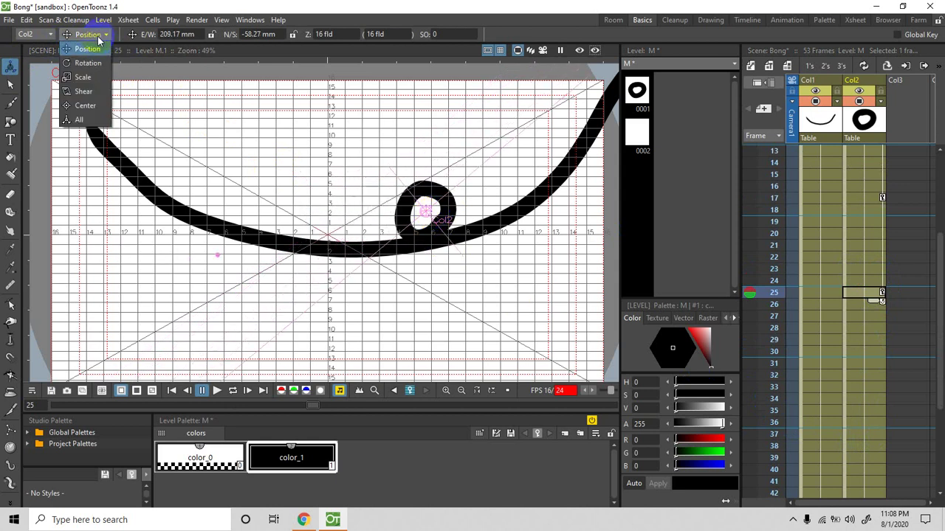
click(88, 63)
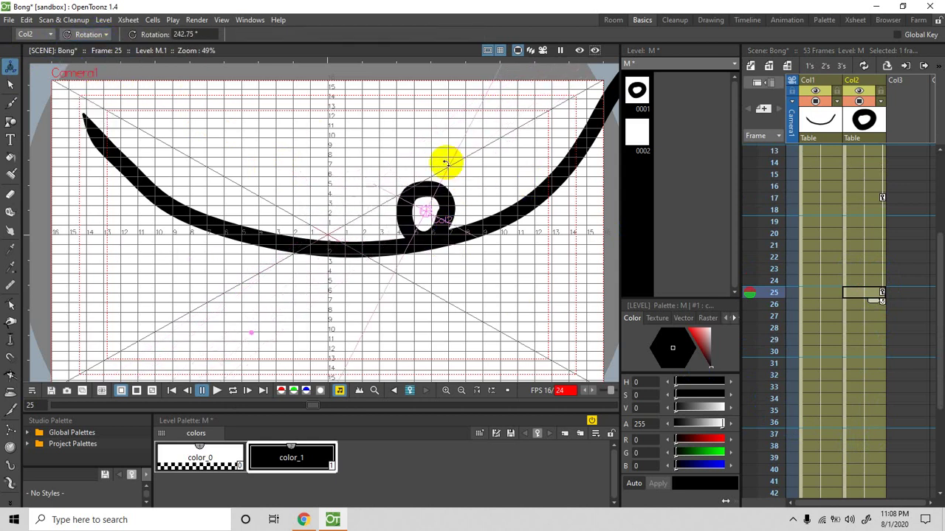
drag(445, 162, 377, 159)
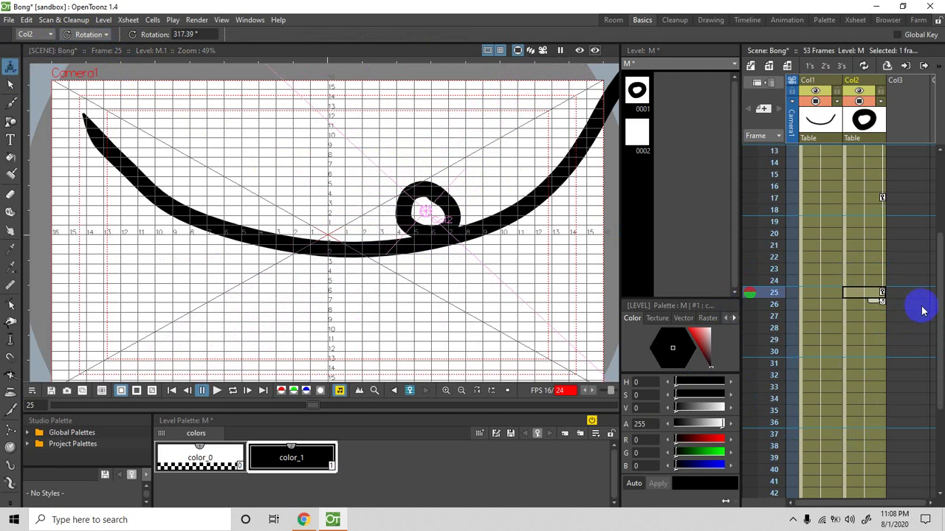
Step: Keyframe Col2 at frame 38 at about 274.83 mm E/W and -30.44 mm N/S, rotated to about 395.28°
drag(941, 321, 937, 383)
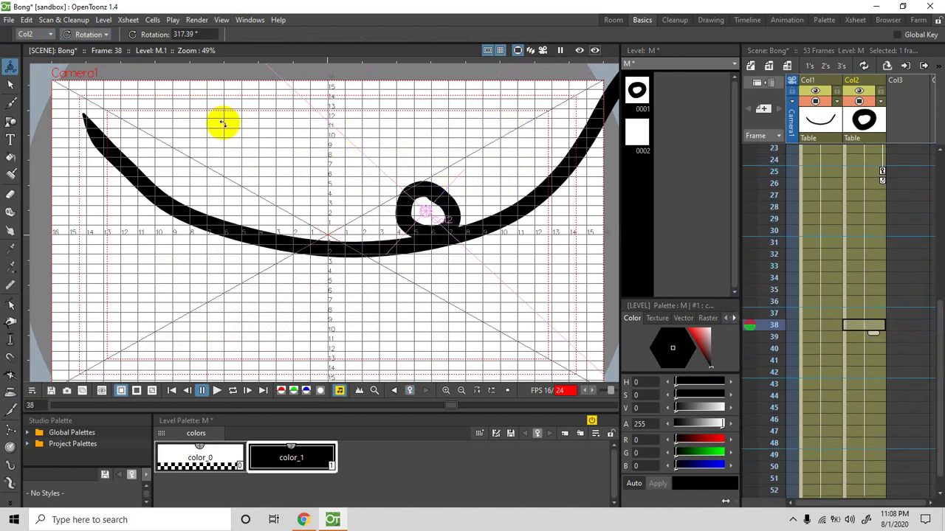
click(94, 33)
click(87, 52)
drag(429, 198, 514, 166)
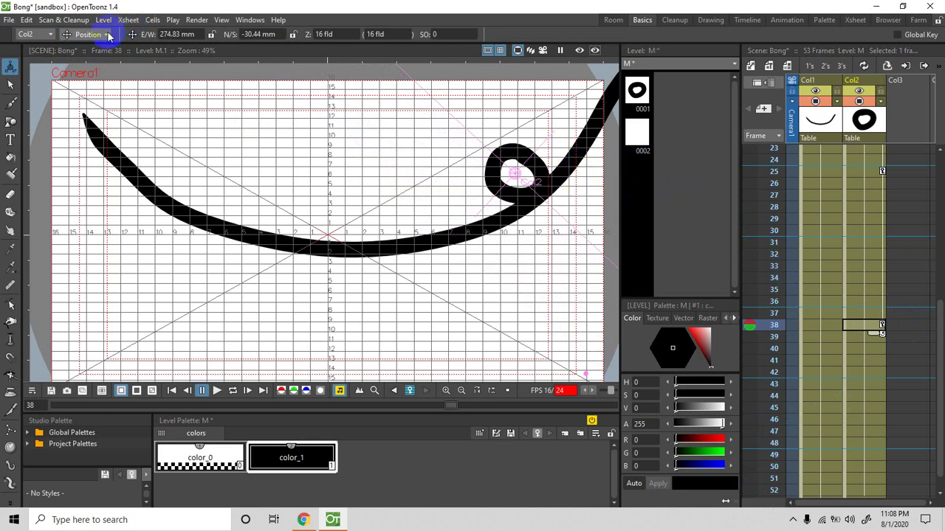
click(91, 76)
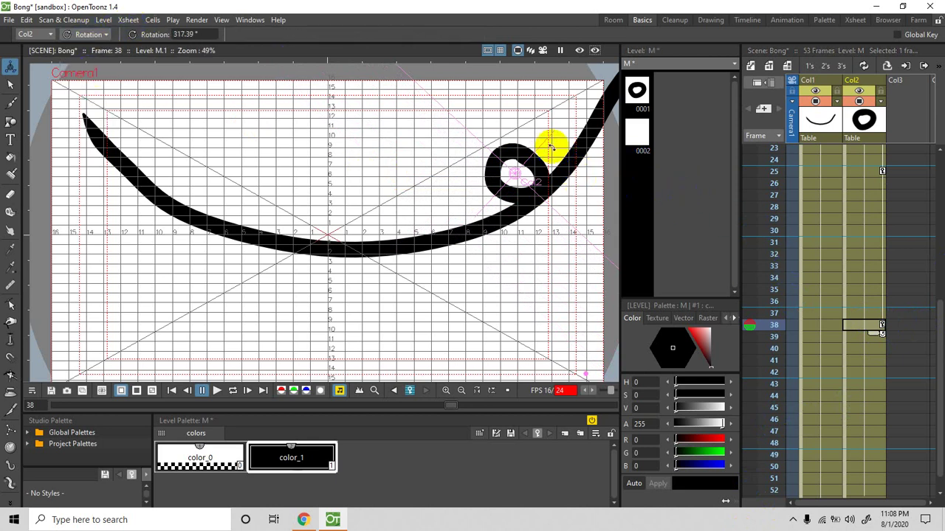
drag(541, 134, 502, 129)
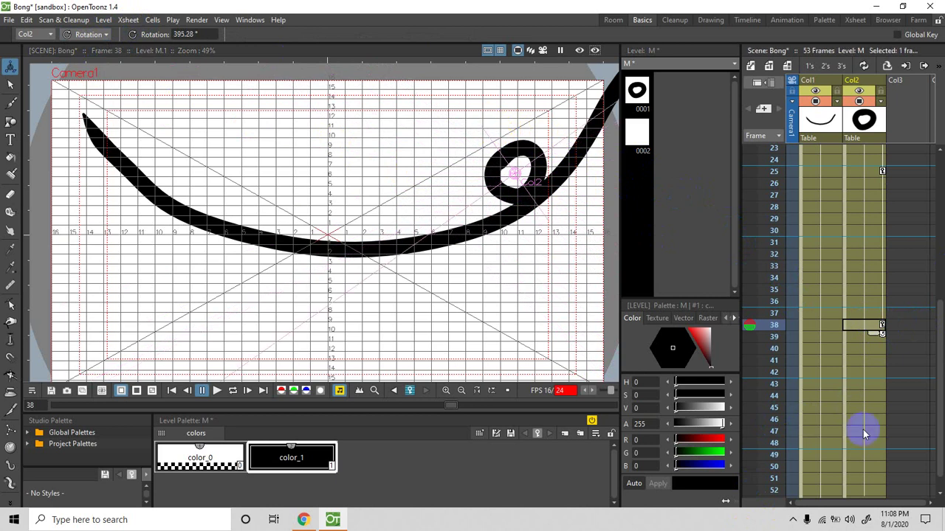
Step: Keyframe Col2 at frame 48 at about 314.05 mm E/W and 15.65 mm N/S, rotated to about 436.81°
scroll(582, 202, up, 1)
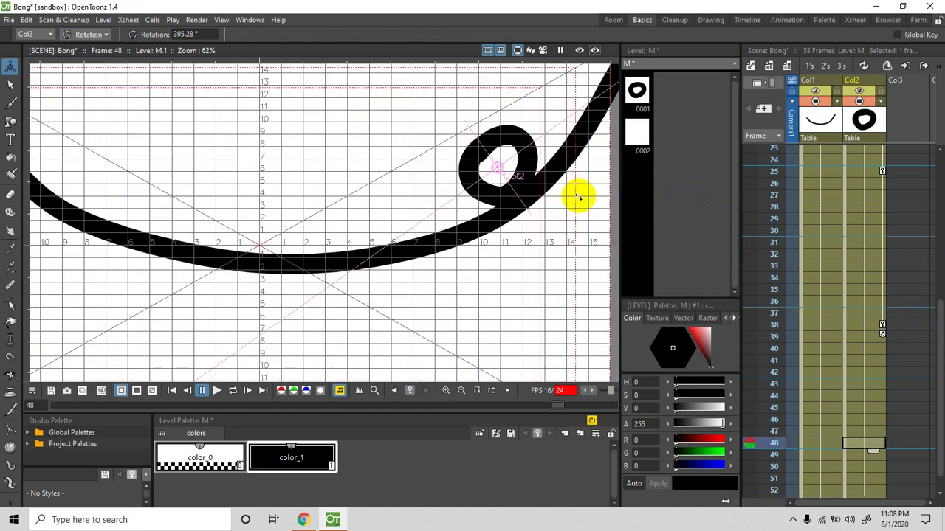
scroll(528, 163, down, 2)
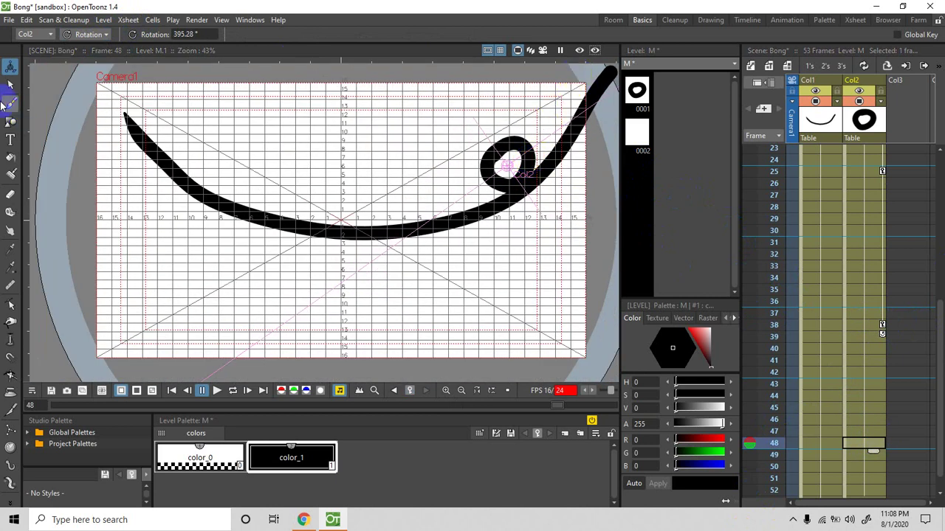
click(88, 36)
click(80, 49)
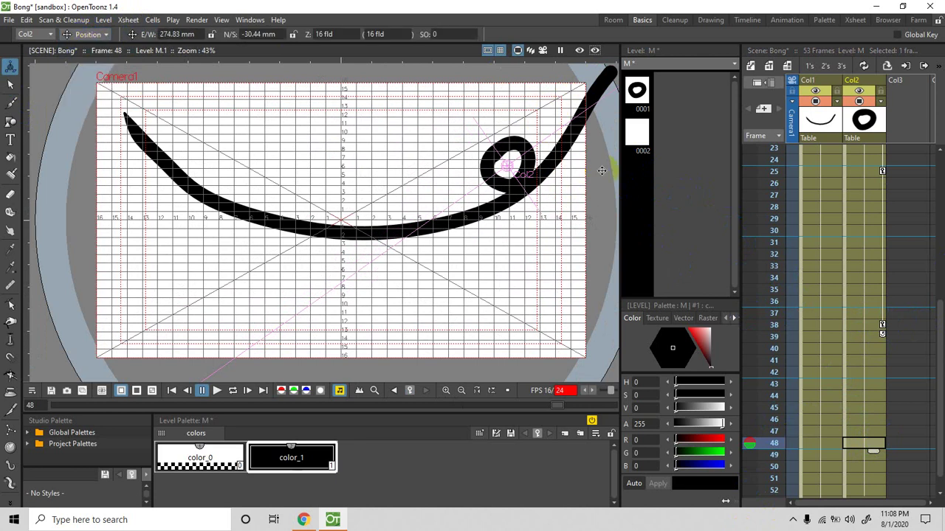
drag(514, 169, 563, 113)
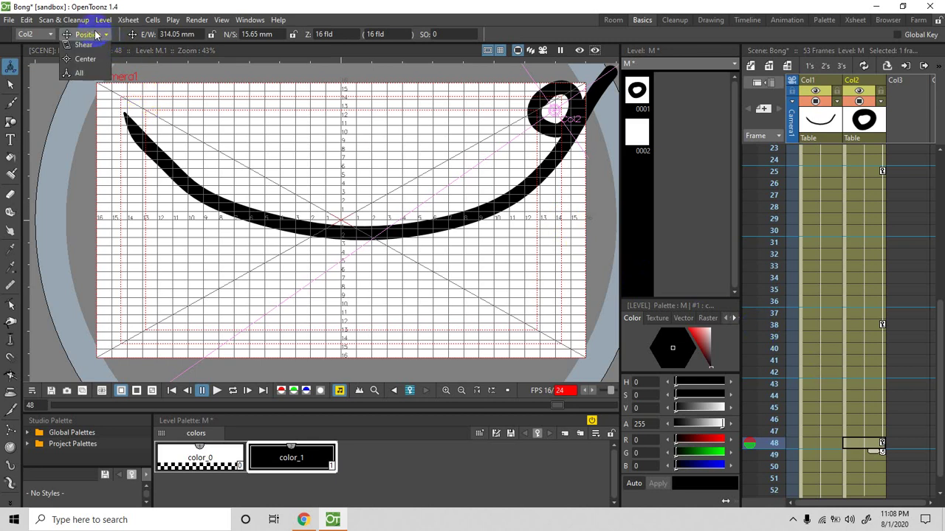
click(80, 63)
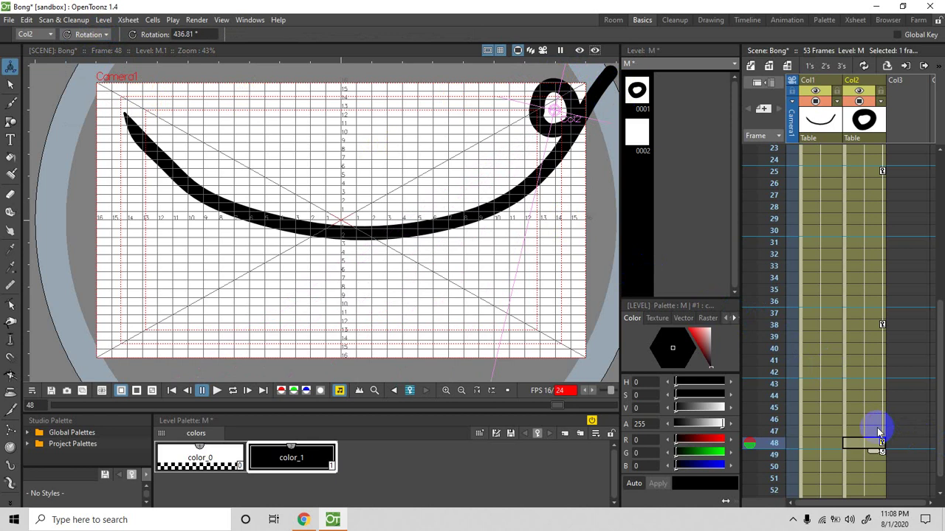
Step: Extend Col2 by five frames so the oval drawing is exposed through frame 57 and the column ends at frame 58
scroll(878, 432, down, 6)
click(880, 292)
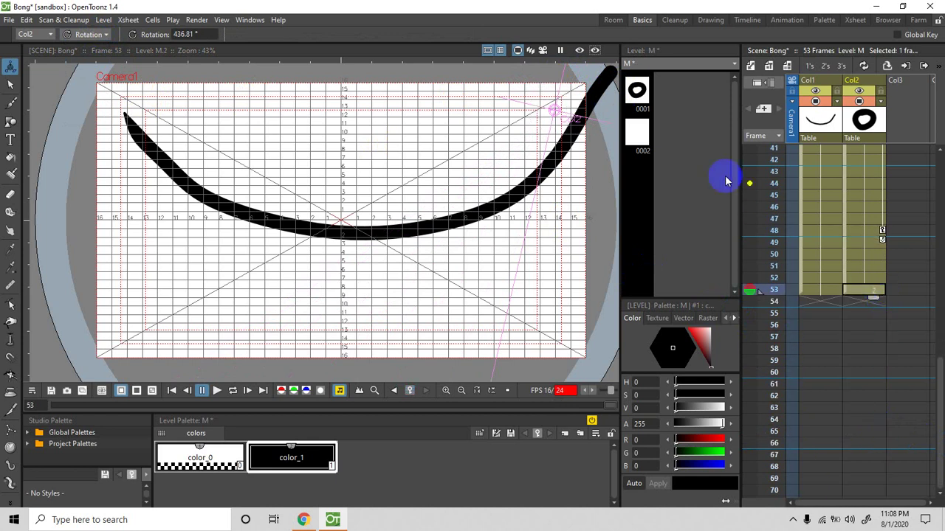
click(882, 232)
scroll(765, 234, up, 2)
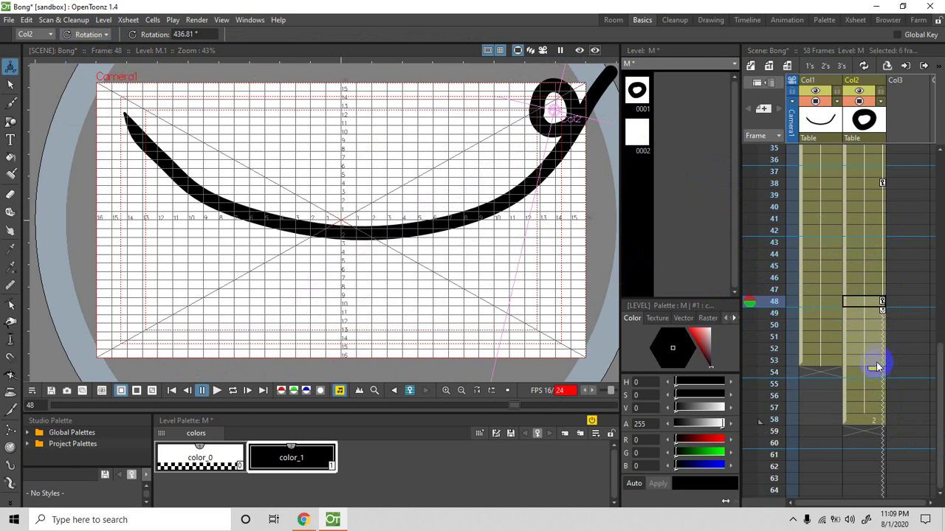
Step: Keyframe Col2 at frame 53 with the oval rotated to about 516.2°, and delete the column's cells from frame 54 to 58
click(874, 363)
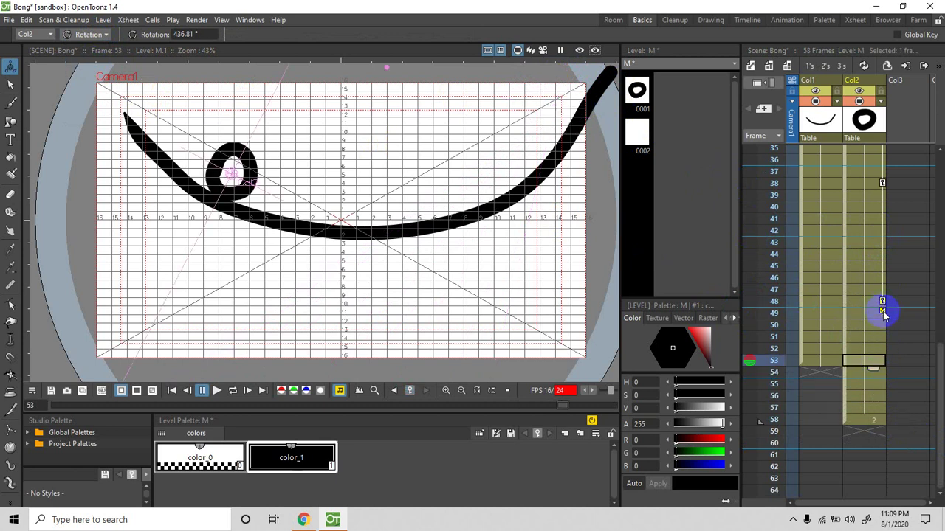
click(410, 391)
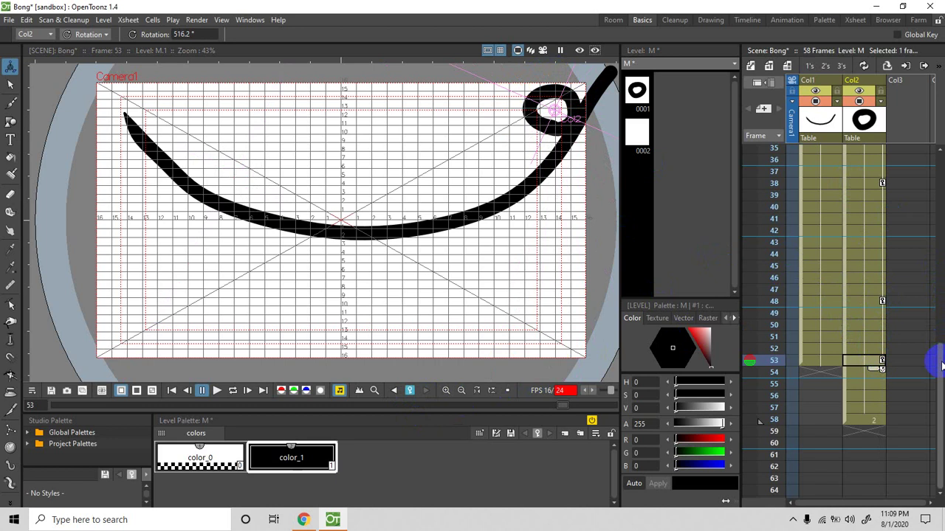
click(868, 377)
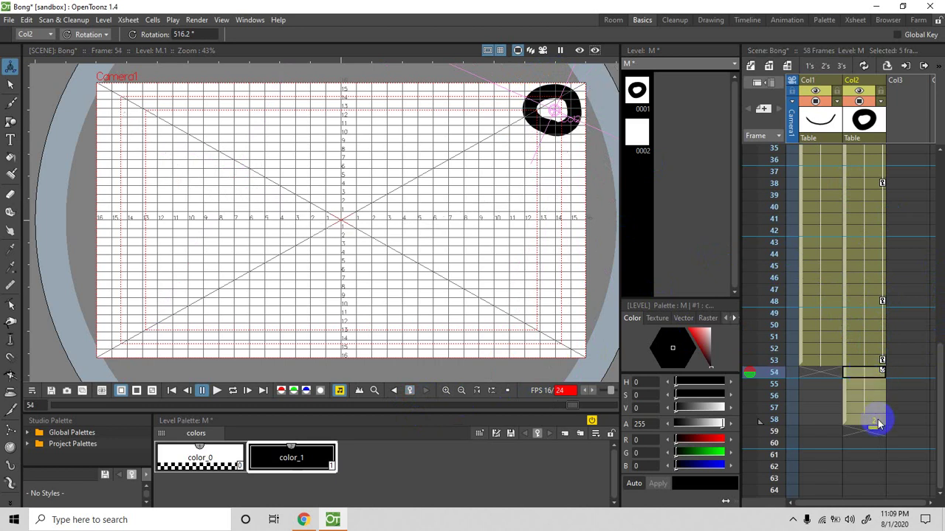
key(Delete)
Step: Play the animation in a loop, examine how the oval rolls along the curve, and stop the playback
scroll(832, 295, up, 10)
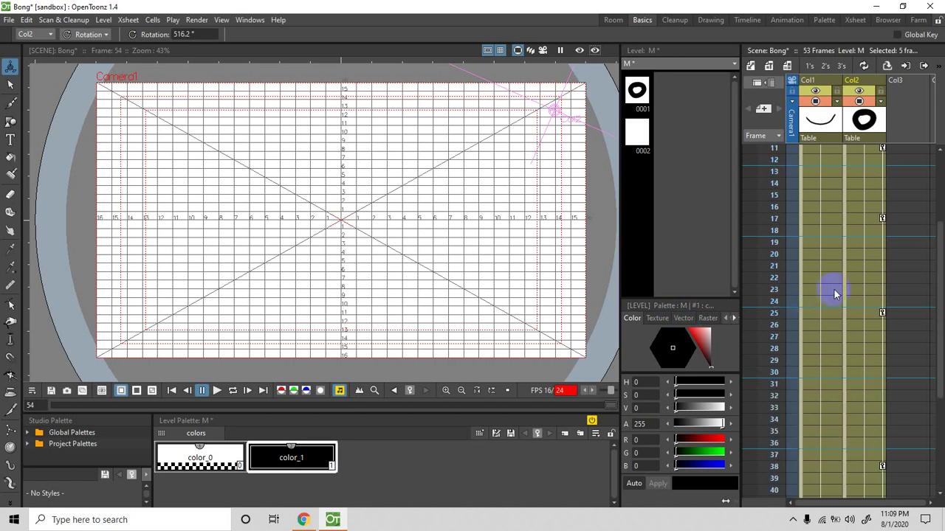
click(854, 166)
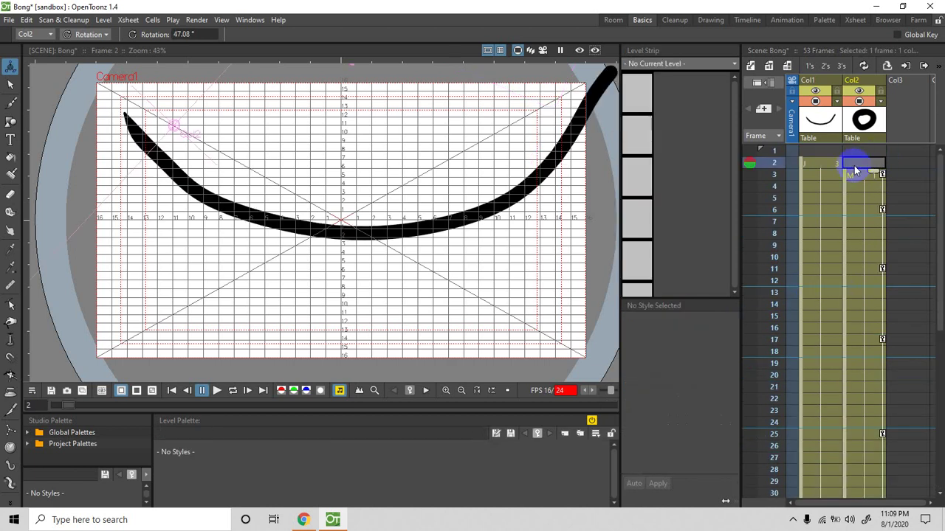
click(854, 172)
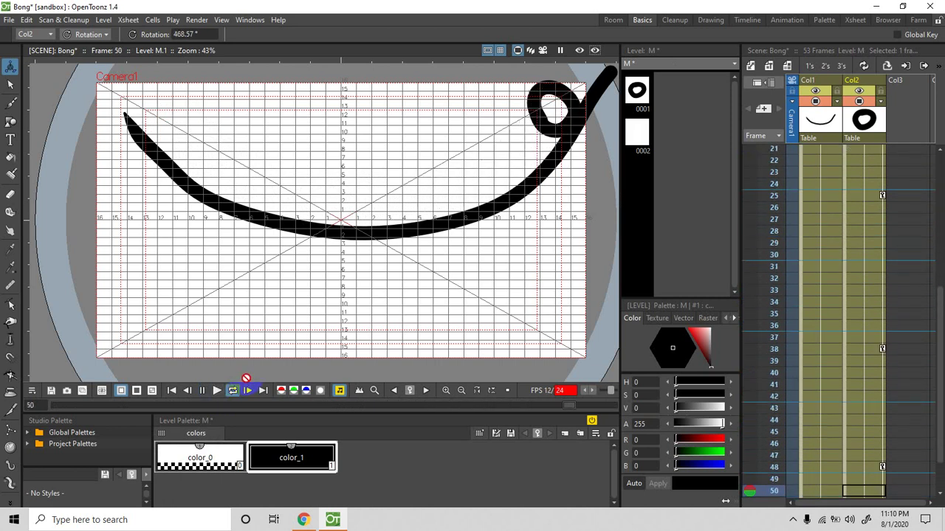
scroll(525, 252, up, 3)
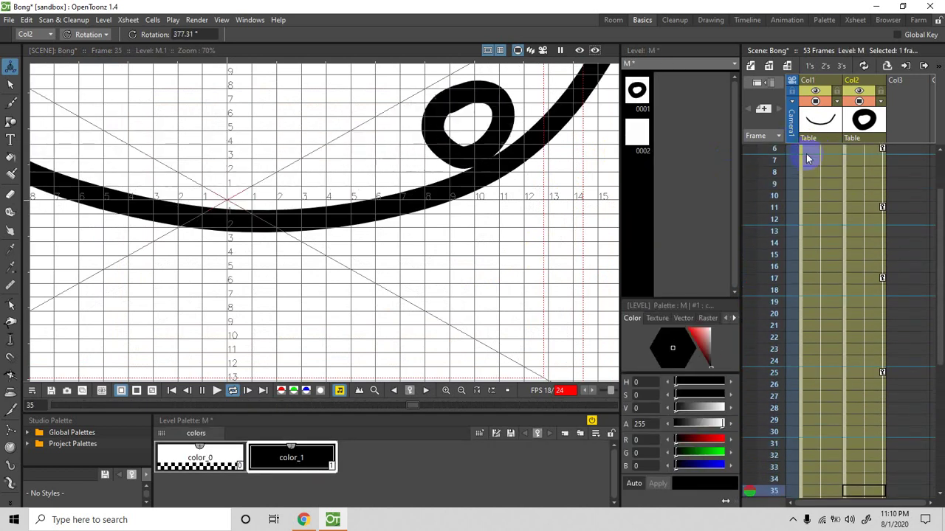
scroll(302, 248, down, 3)
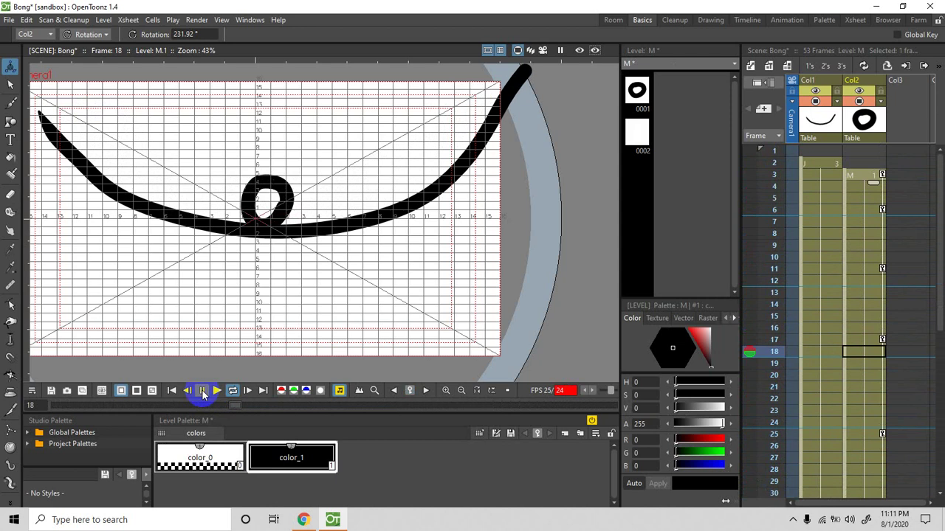
click(201, 391)
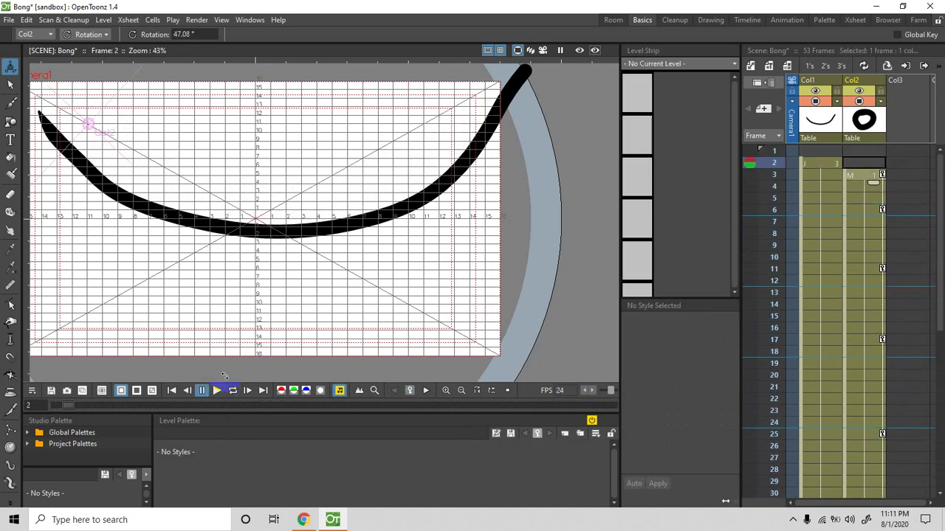